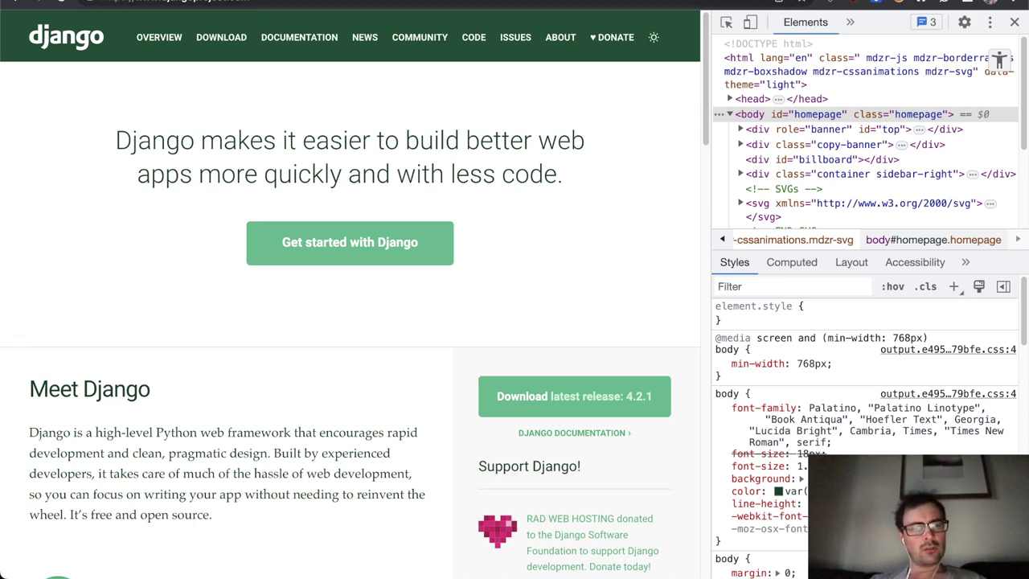
Switch from the Django DevTools tab to the Accessibility Insights homepage tab.
key("ctrl+Tab")
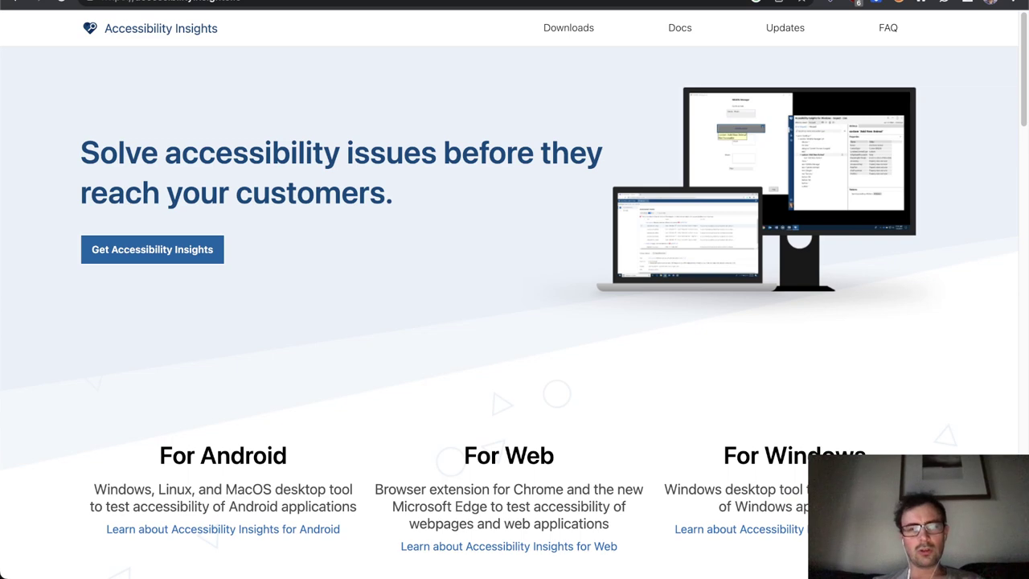
Go back to the djangoproject.com tab with Elements and Styles panels showing.
key("ctrl+shift+Tab")
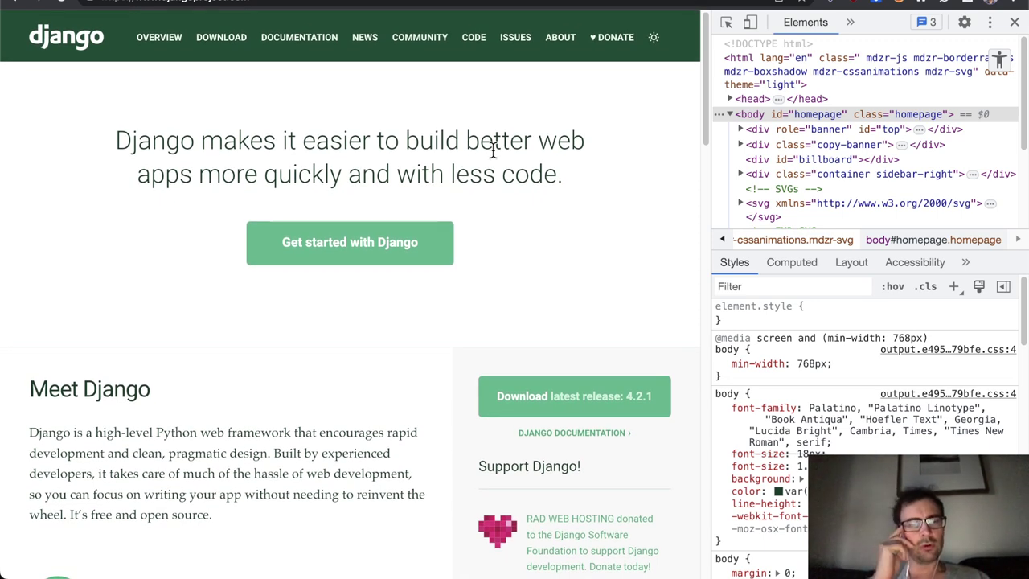
Reload the Django homepage and Tab once to focus the django logo link.
key("super+r")
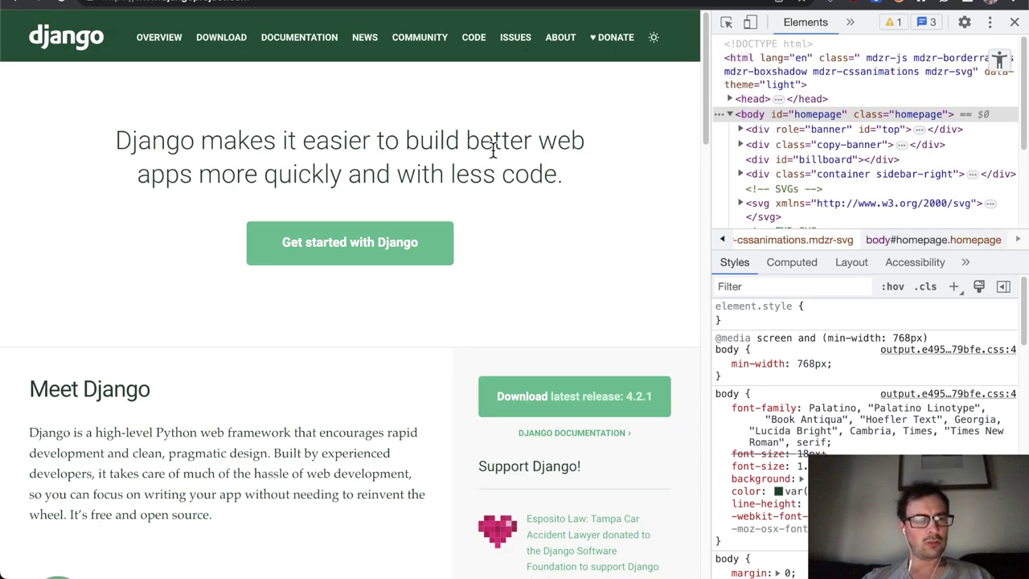
key("Tab")
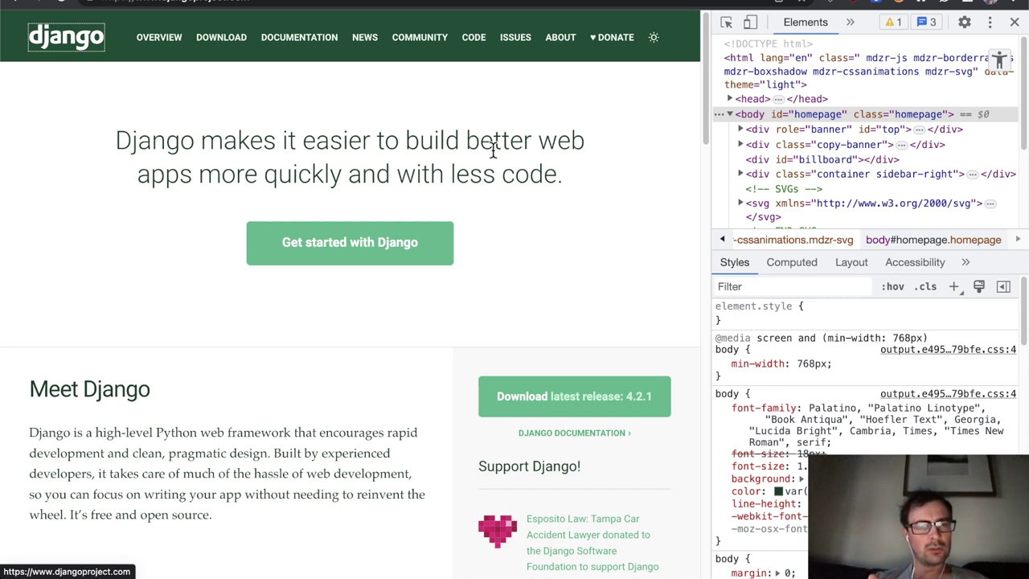
Tab through OVERVIEW, DOWNLOAD, DOCUMENTATION, CODE, ISSUES and DONATE to Get started with Django.
key("Tab")
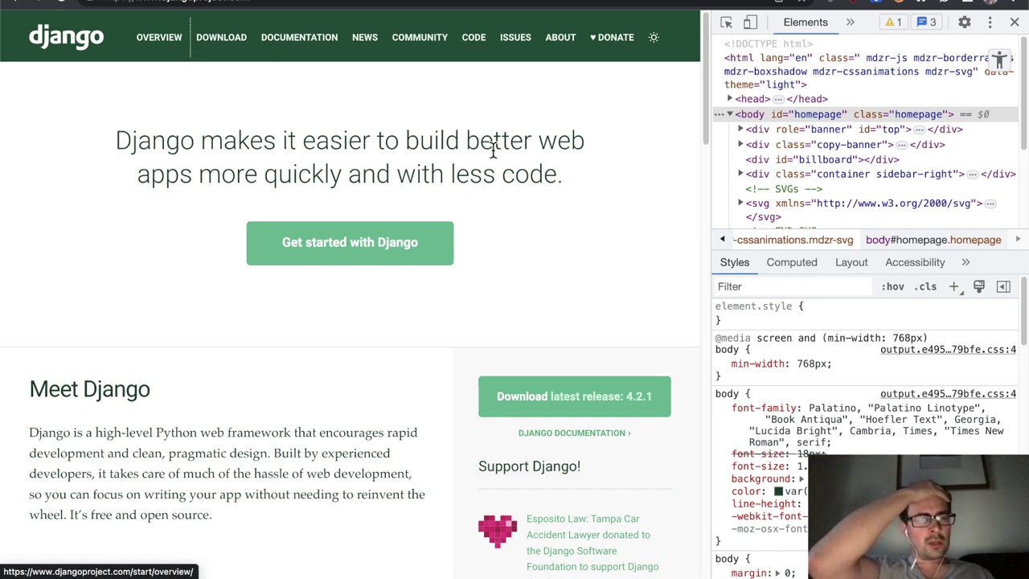
key("Tab")
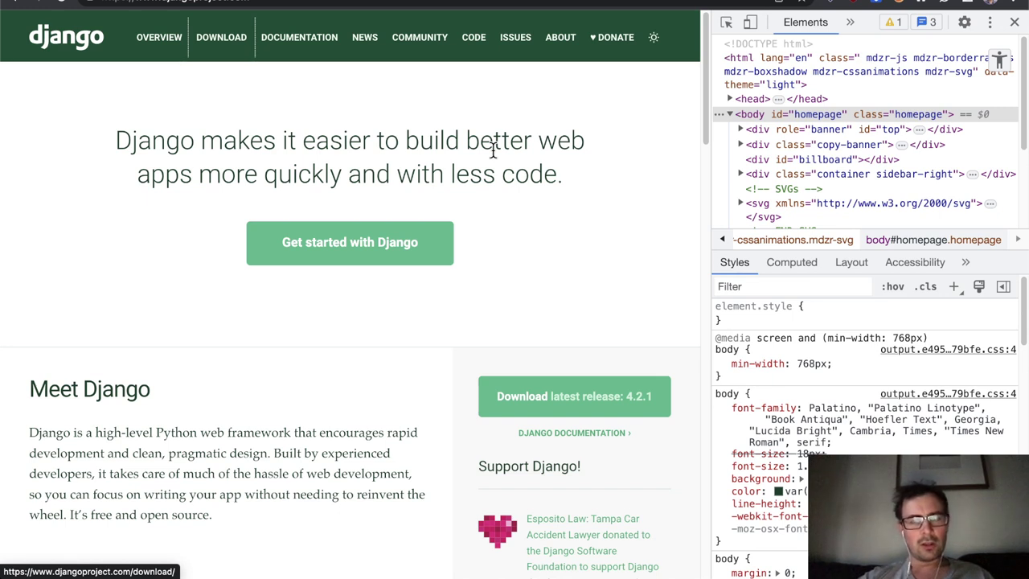
key("Tab")
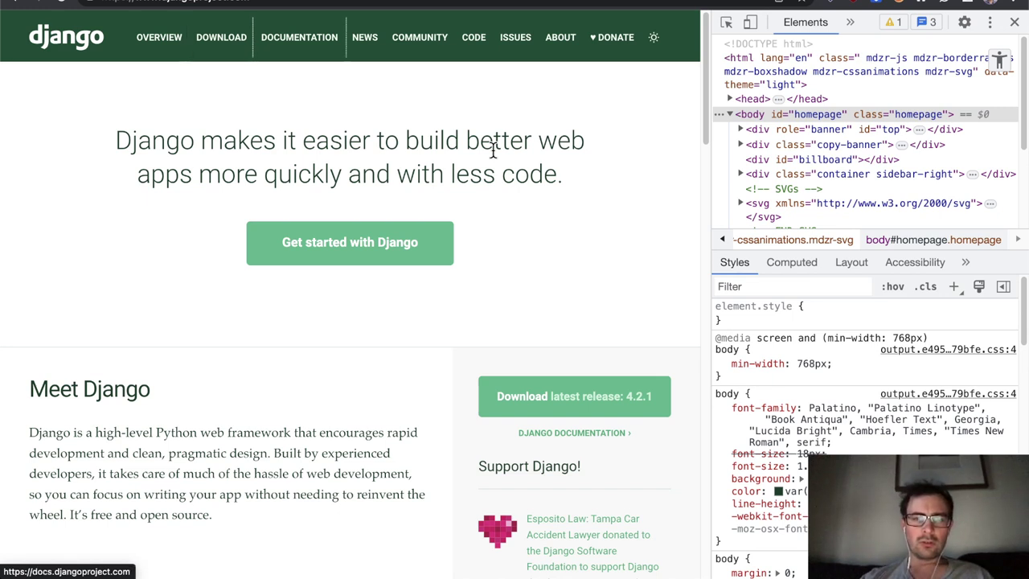
key("Tab")
key("Tab")
key("Tab")
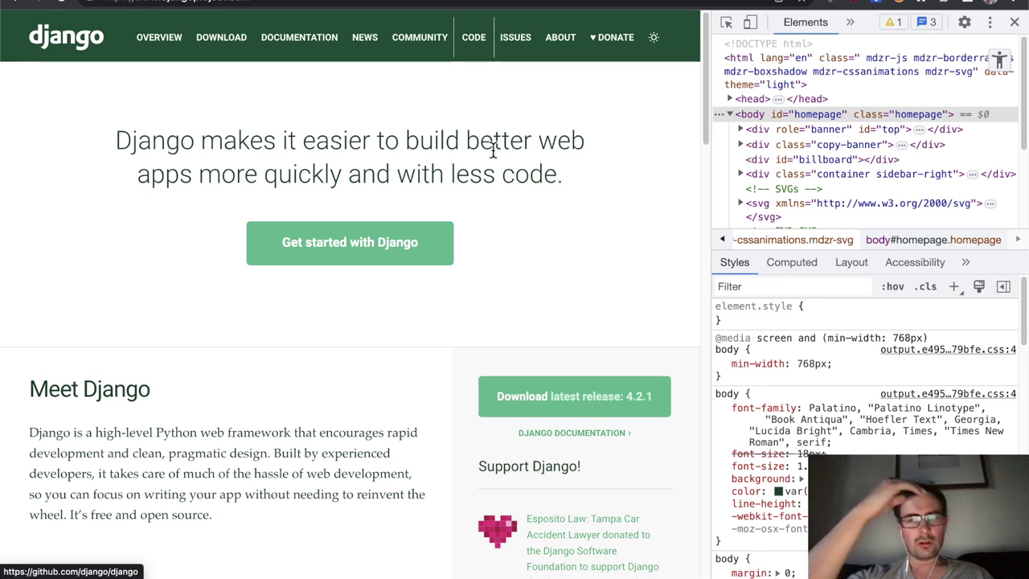
key("Tab")
key("Tab")
key("Tab")
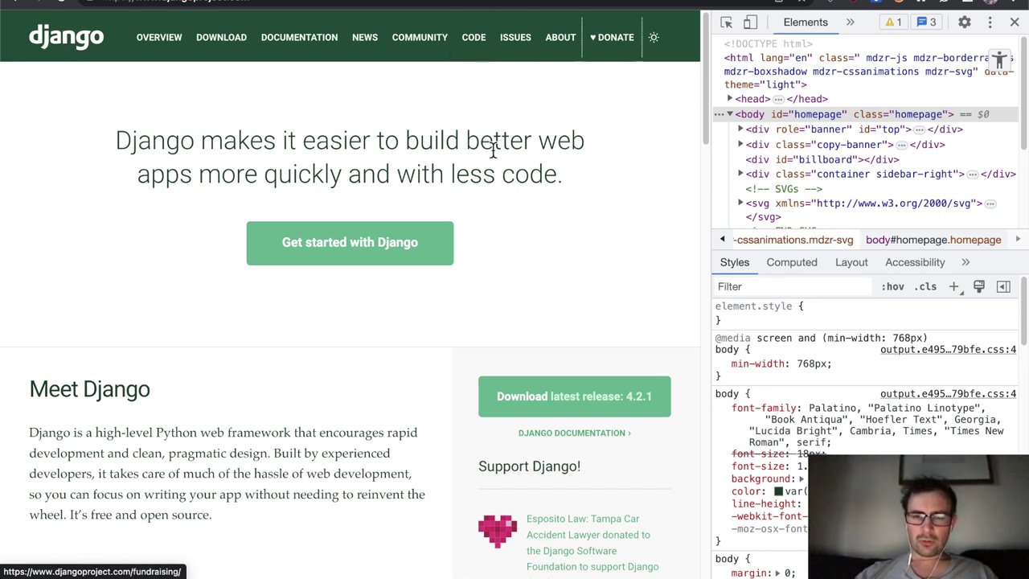
key("Tab")
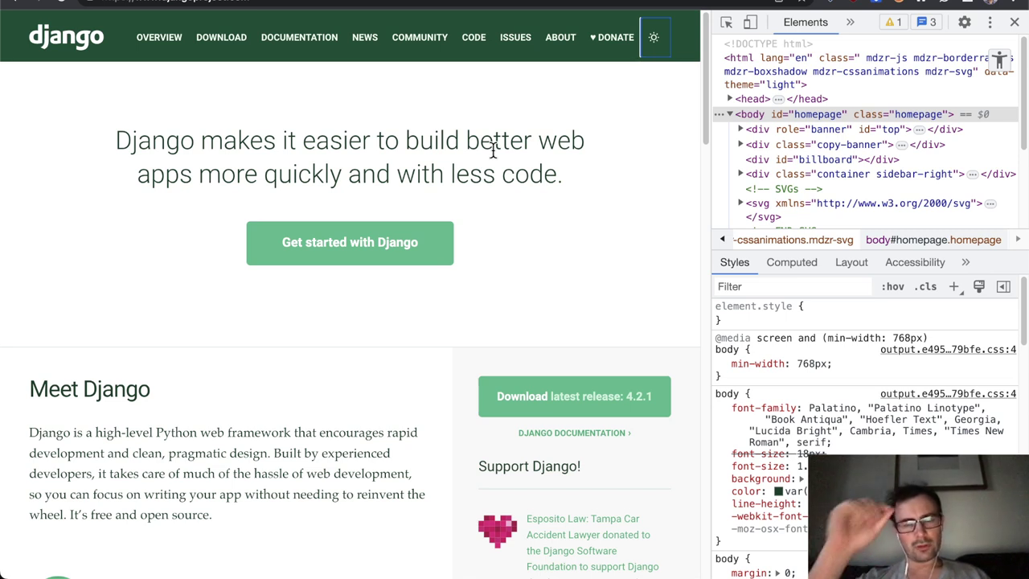
key("Tab")
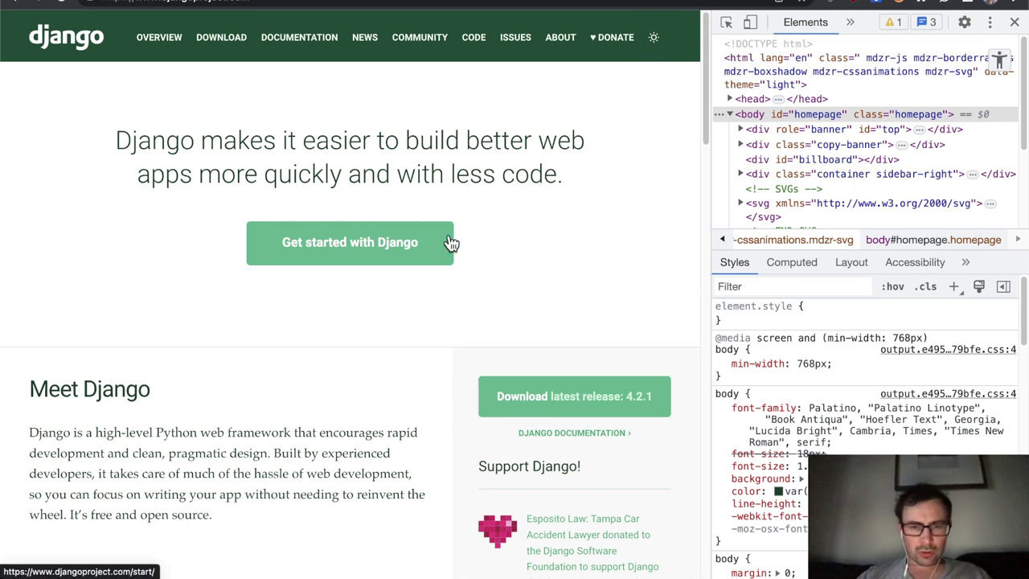
Scroll the Django homepage down toward Stay in the loop and back to the top.
scroll(434, 274, "down", 20)
scroll(535, 203, "up", 20)
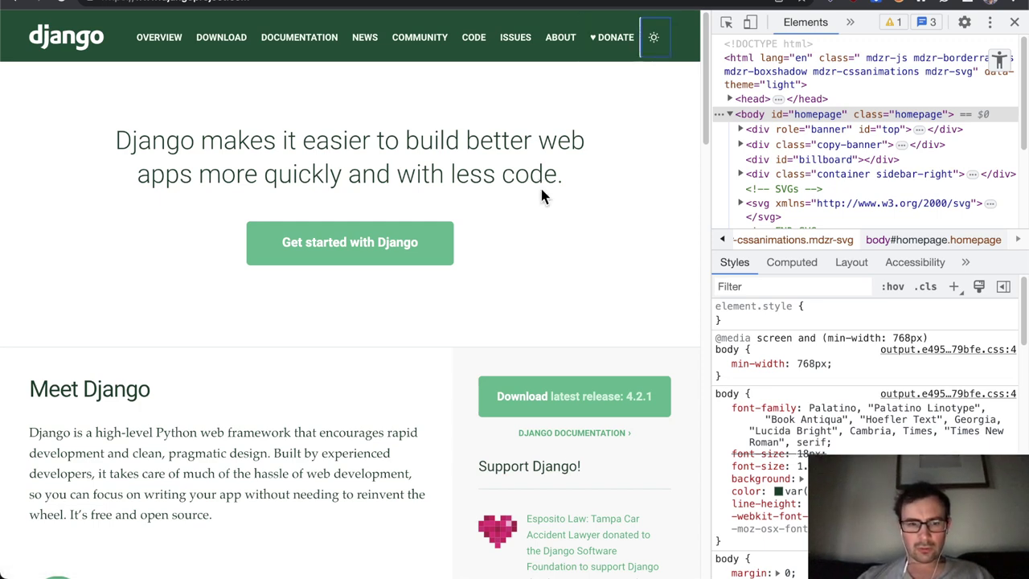
scroll(540, 186, "down", 10)
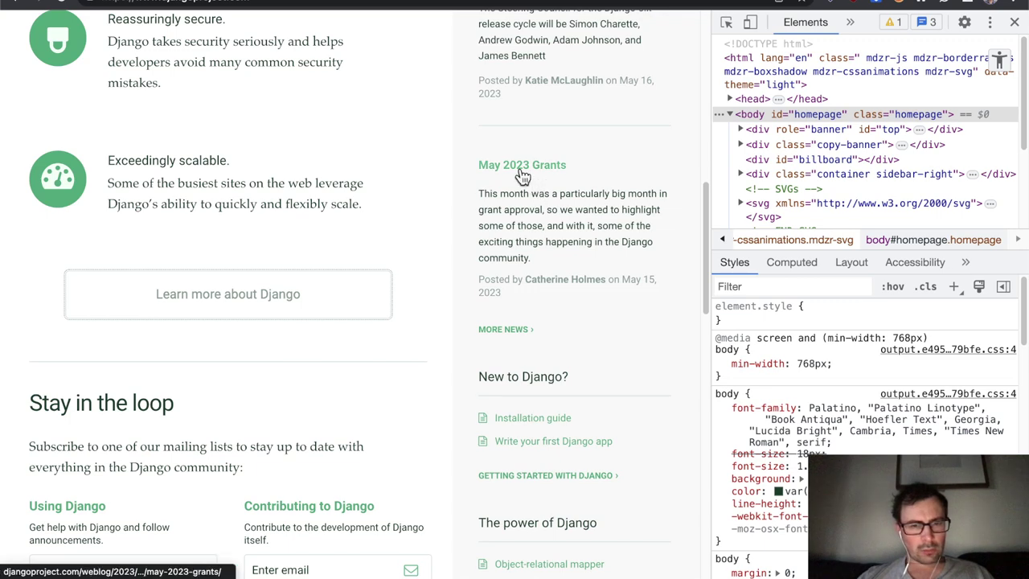
scroll(523, 175, "up", 8)
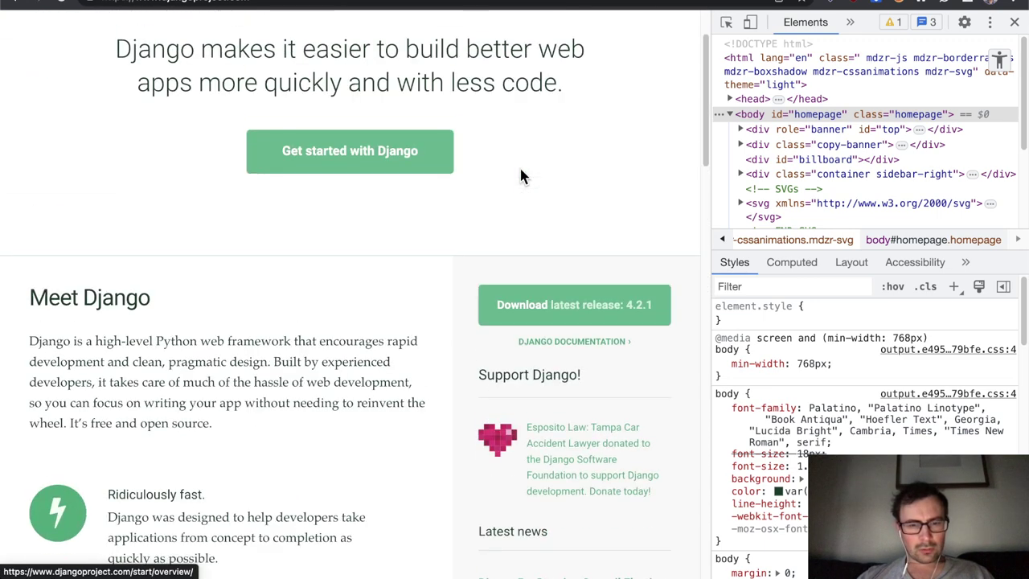
scroll(554, 270, "up", 2)
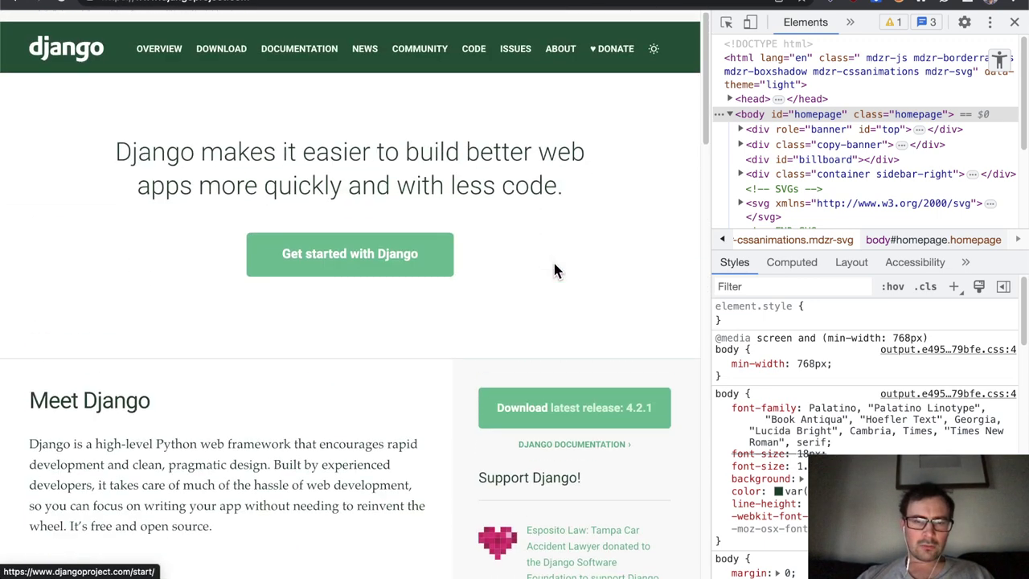
scroll(554, 271, "down", 1)
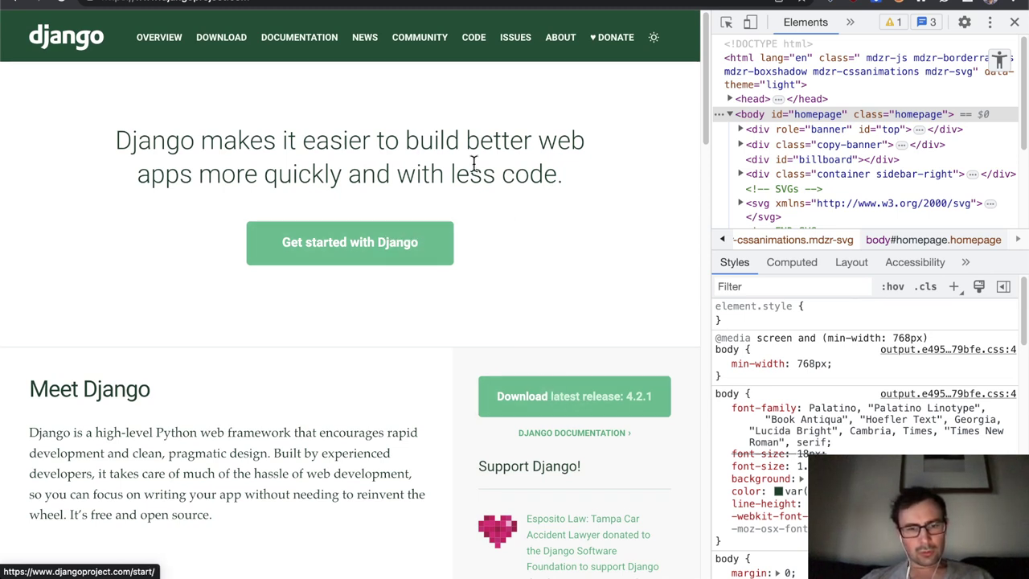
scroll(471, 161, "down", 10)
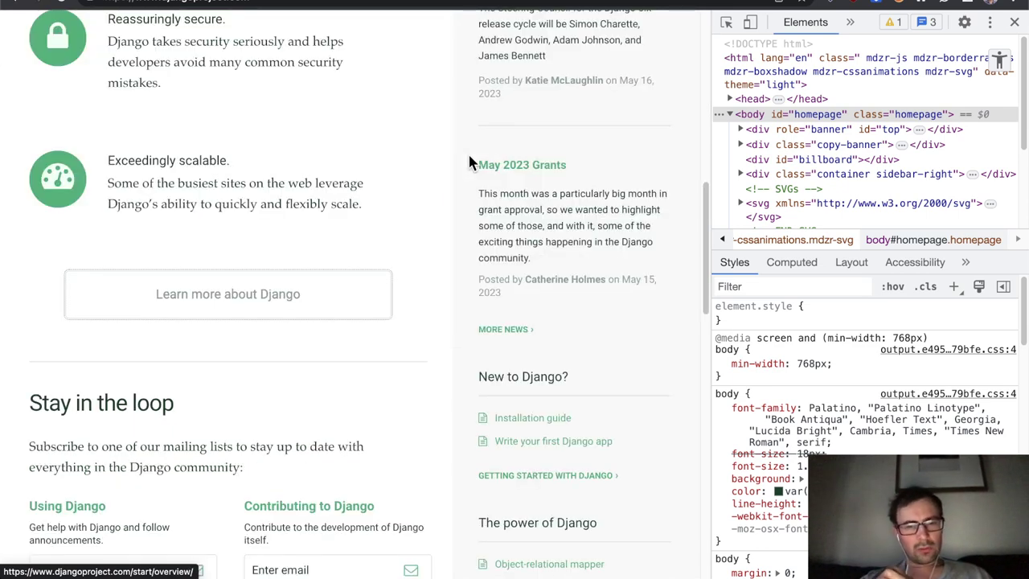
scroll(469, 160, "up", 2)
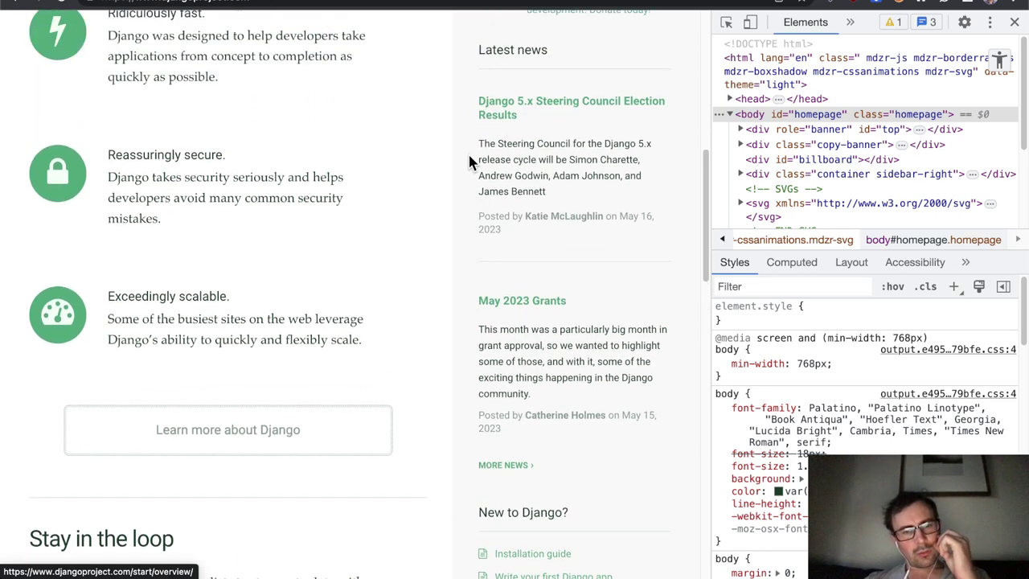
scroll(470, 161, "up", 4)
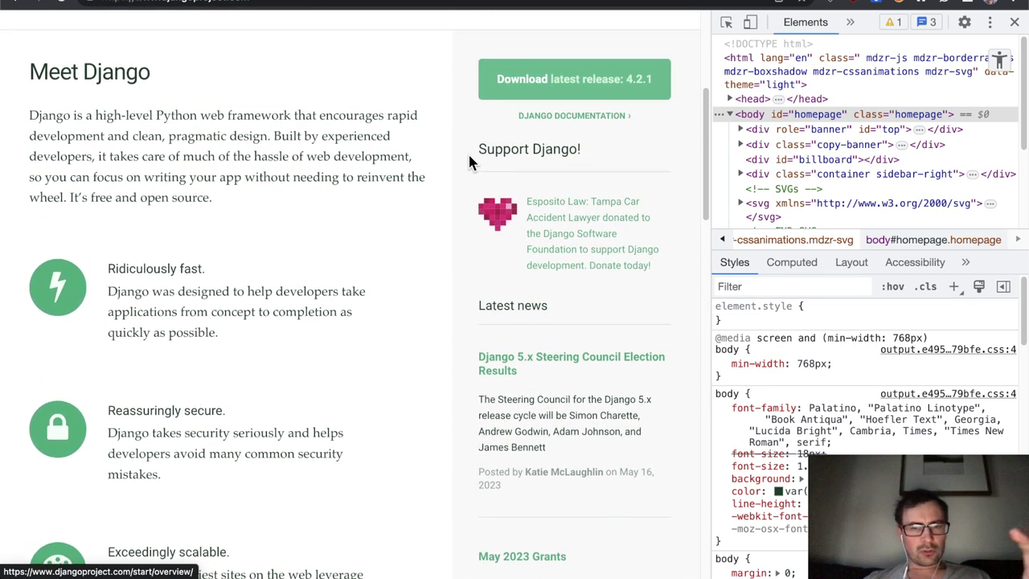
scroll(468, 155, "up", 1)
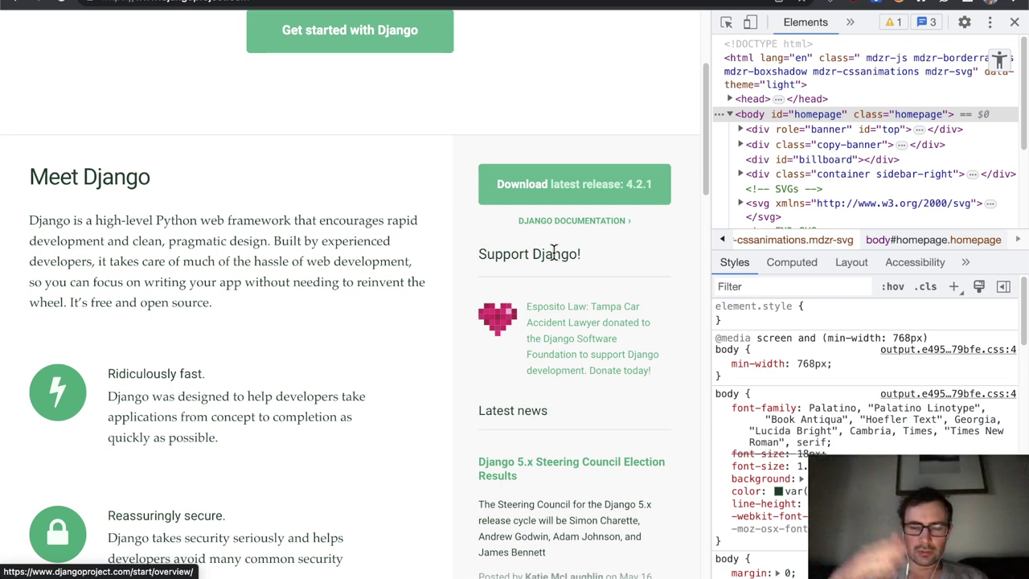
scroll(489, 208, "up", 5)
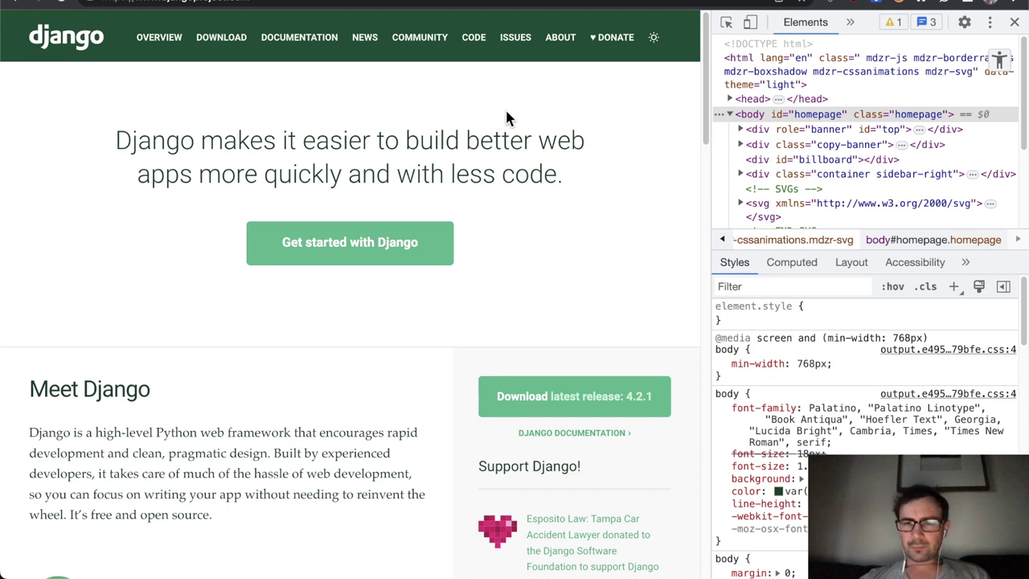
Reload the Django homepage and turn on Accessibility Insights' Tab stops visualization.
key("super+r")
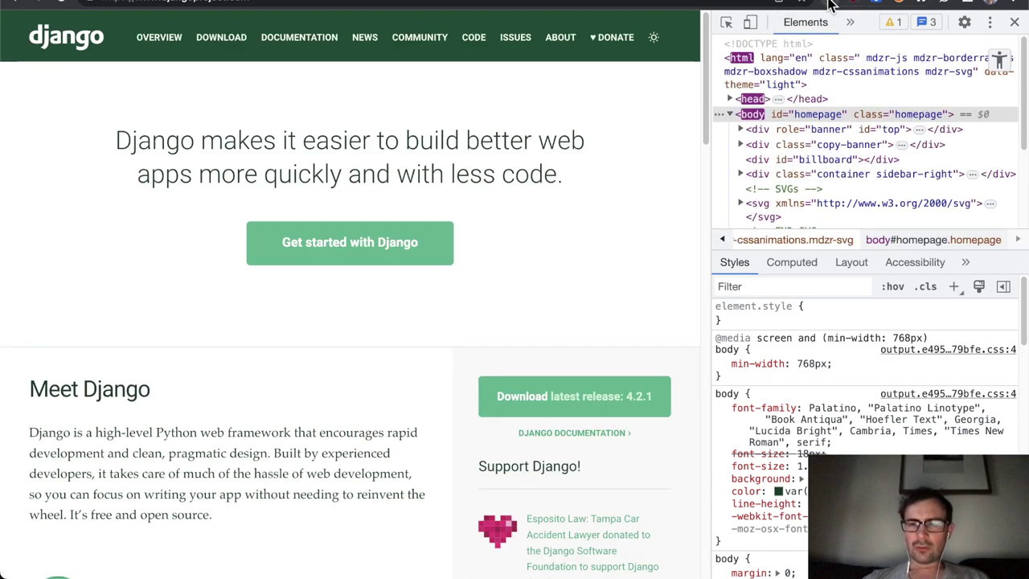
left_click(830, 2)
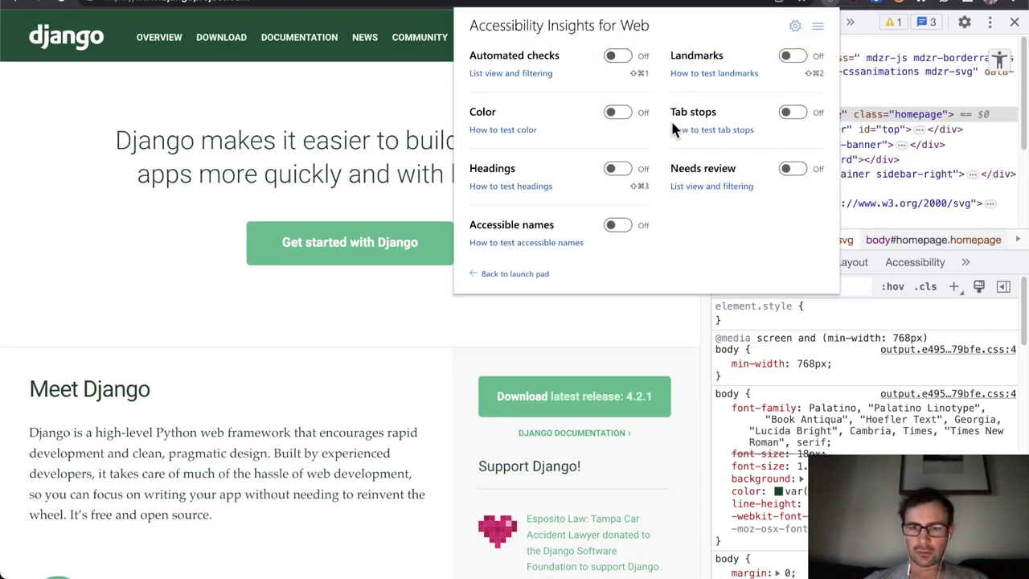
left_click(791, 112)
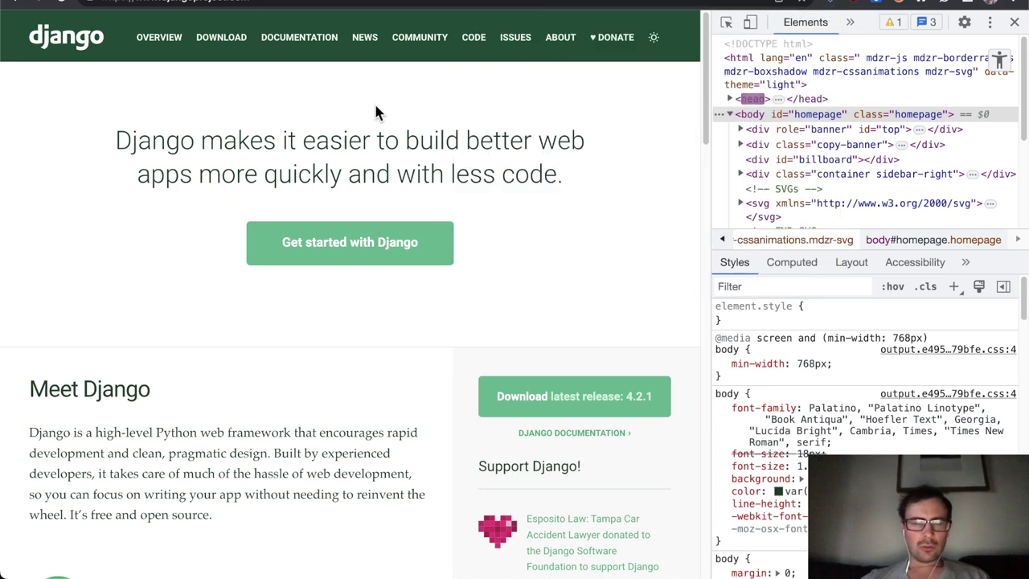
Tab from the django logo through nav, Get started and sign-up stops to Download latest release.
key("Tab")
key("Tab")
key("Tab")
key("Tab")
key("Tab")
key("Tab")
key("Tab")
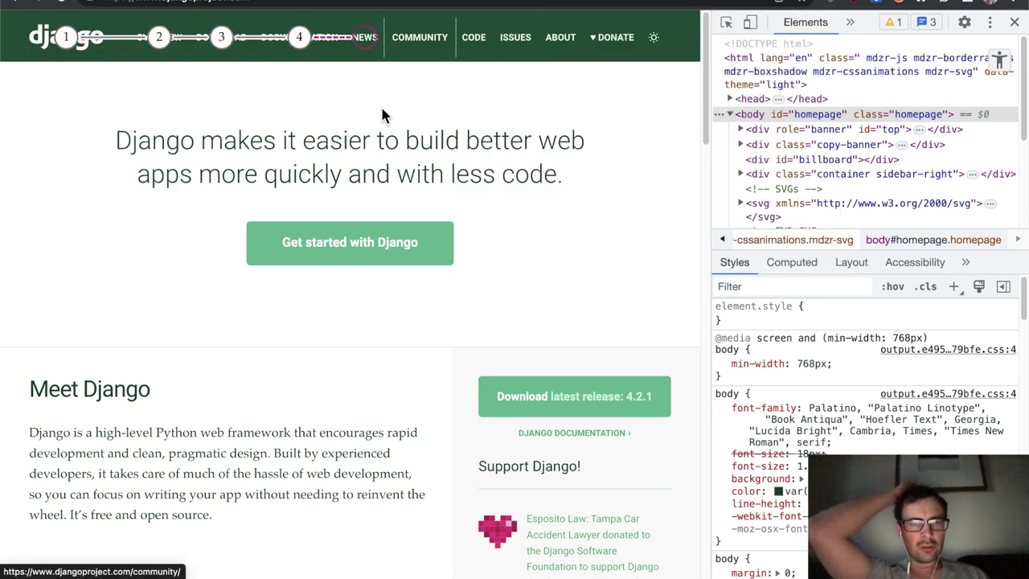
key("Tab")
key("Tab")
key("Tab")
key("Tab")
key("Tab")
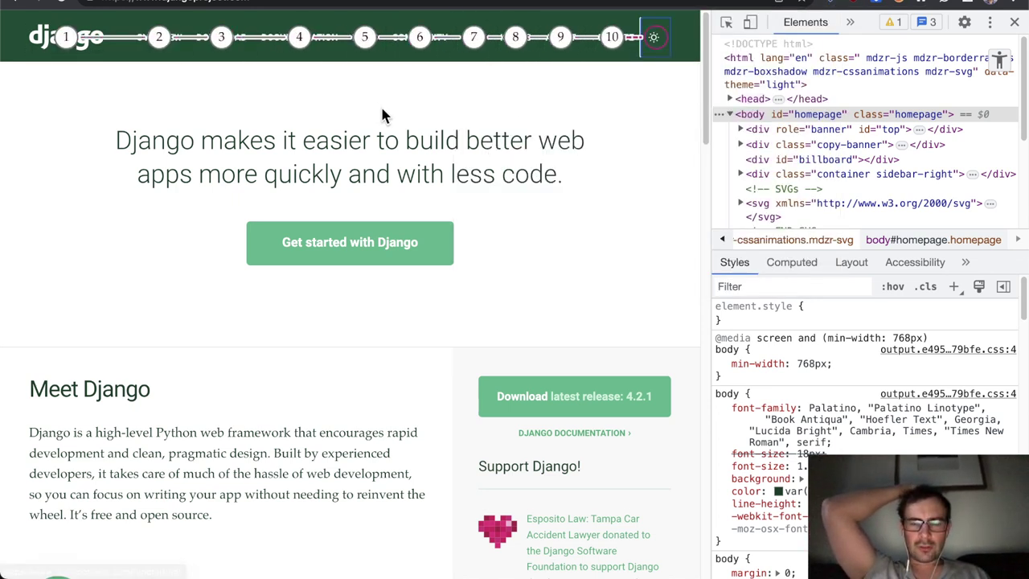
key("Tab")
key("Tab")
key("Tab")
key("Tab")
key("Tab")
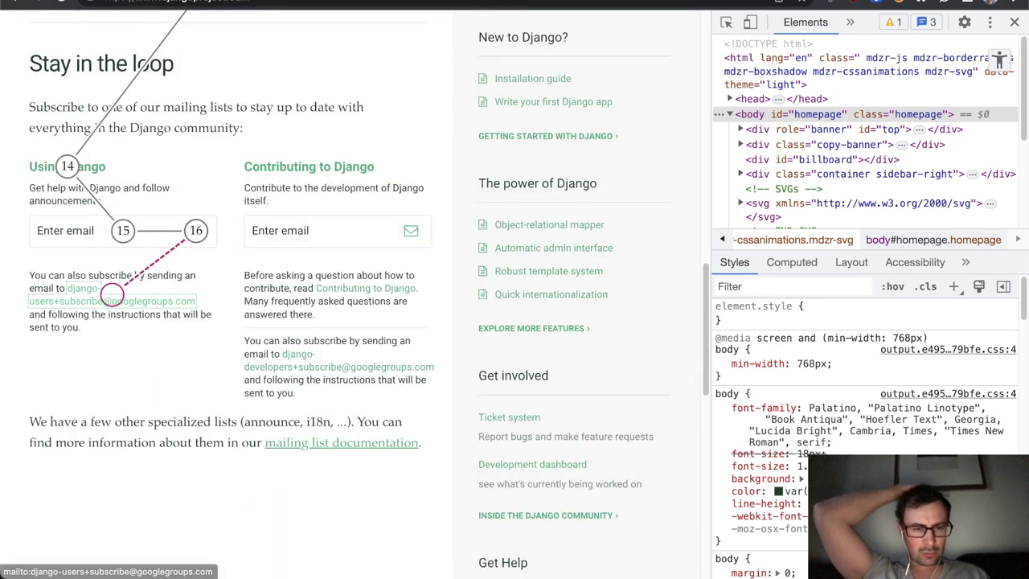
key("Tab")
key("Tab")
key("Tab")
key("Tab")
key("Tab")
key("Tab")
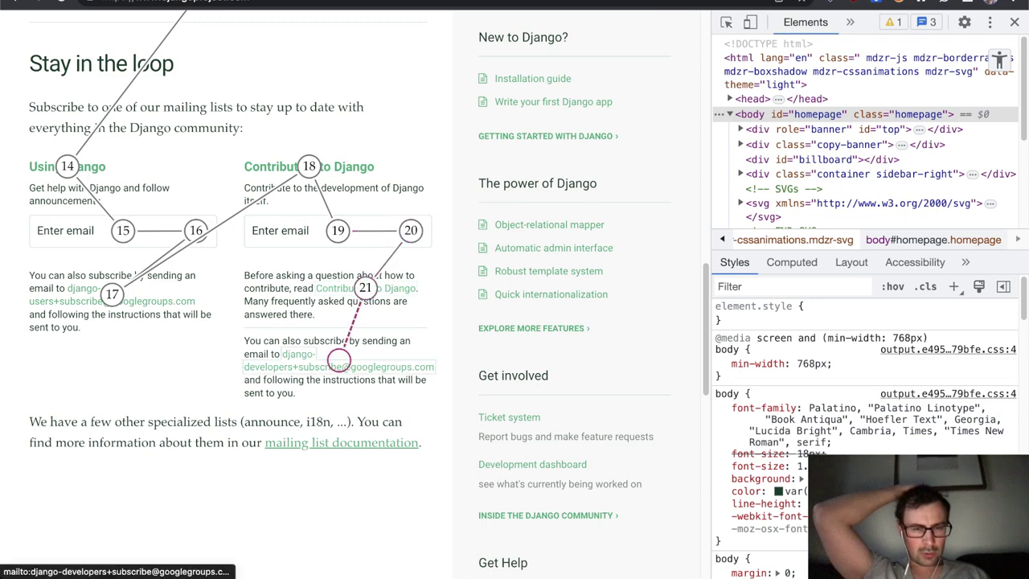
key("Tab")
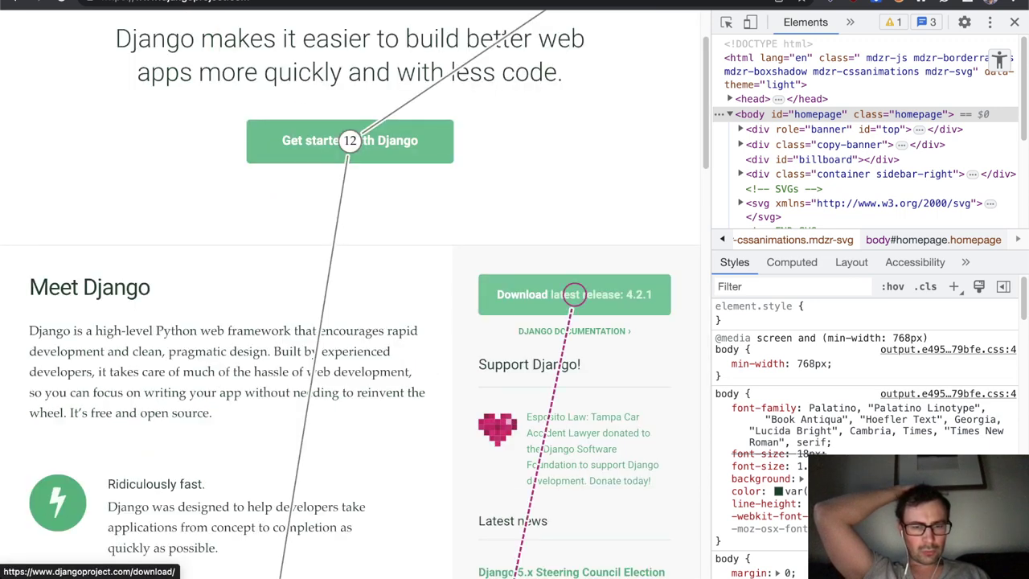
key("Tab")
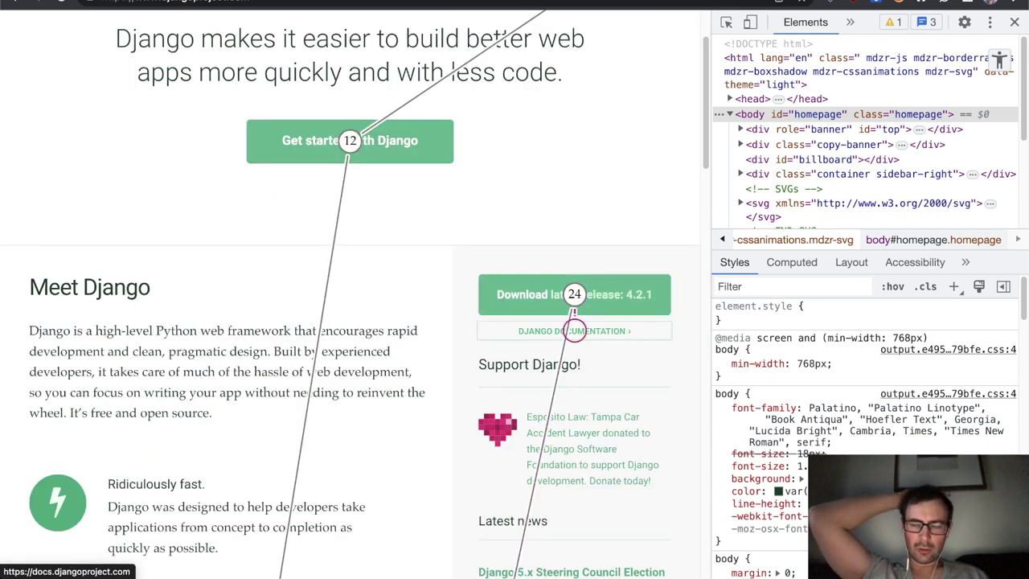
scroll(381, 112, "up", 2)
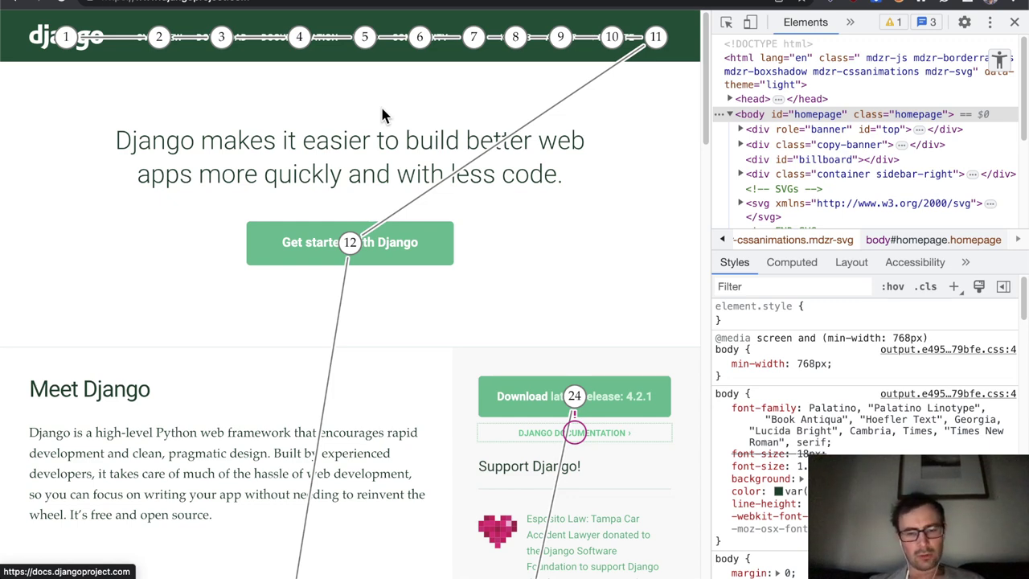
scroll(418, 128, "down", 5)
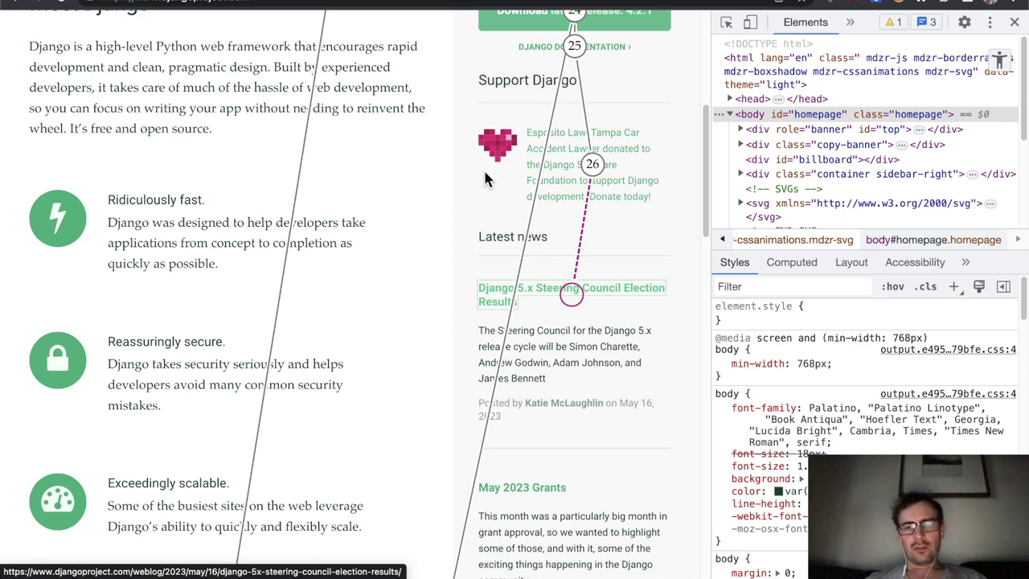
scroll(483, 169, "up", 3)
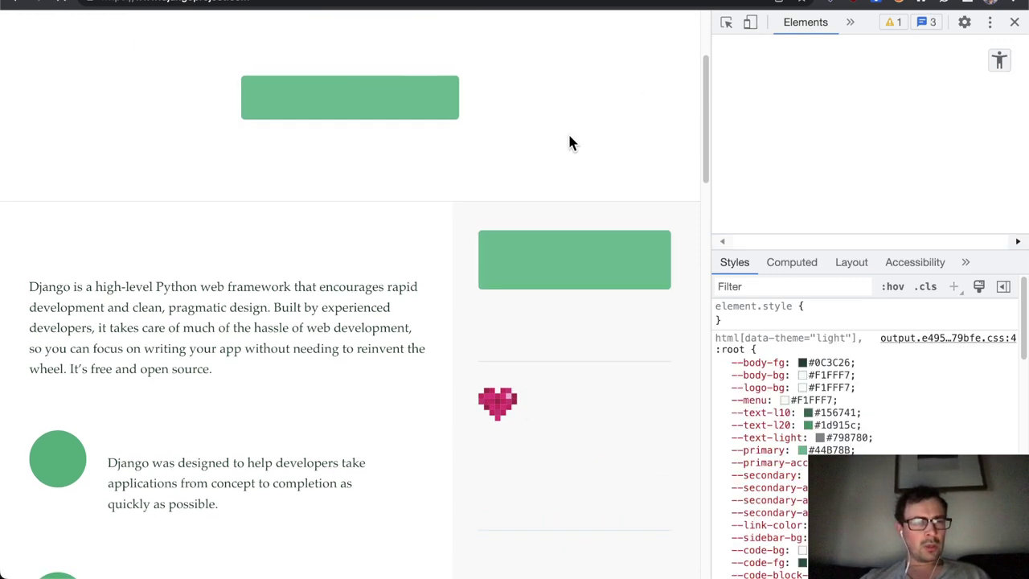
Move focus to the Learn more about Django button, then the Using Django link.
scroll(568, 138, "down", 3)
scroll(568, 138, "down", 3)
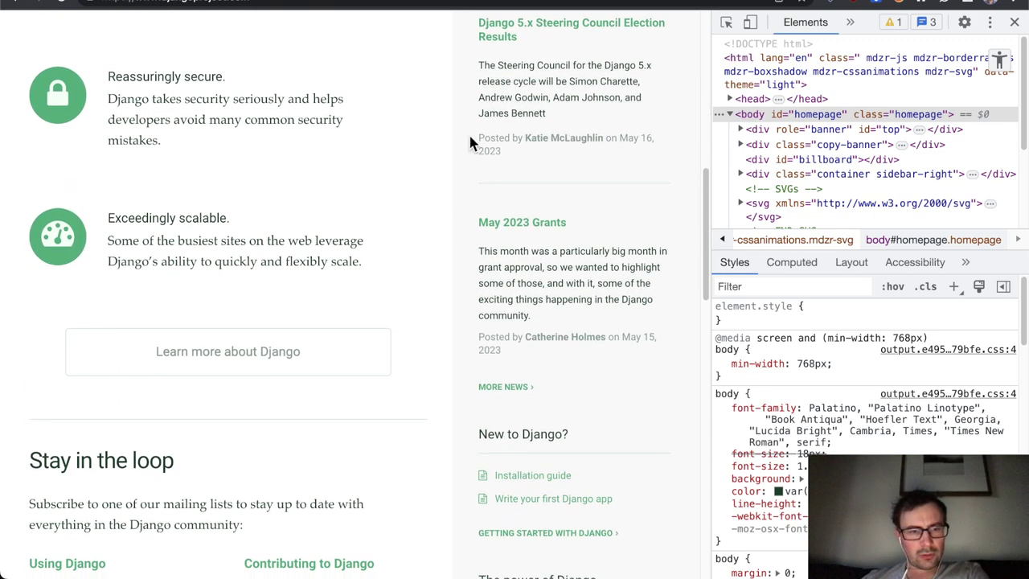
key("Tab")
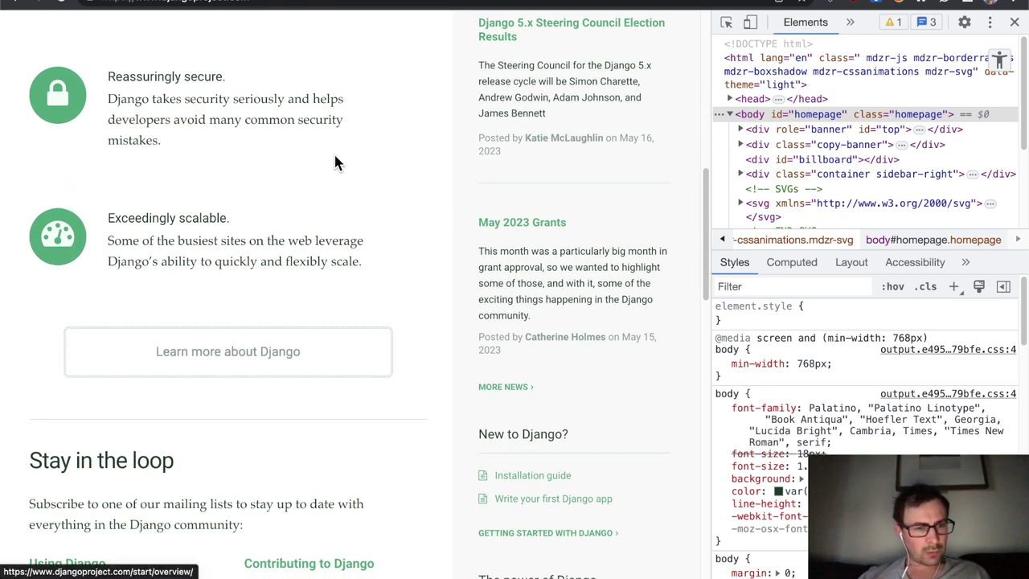
scroll(334, 161, "down", 1)
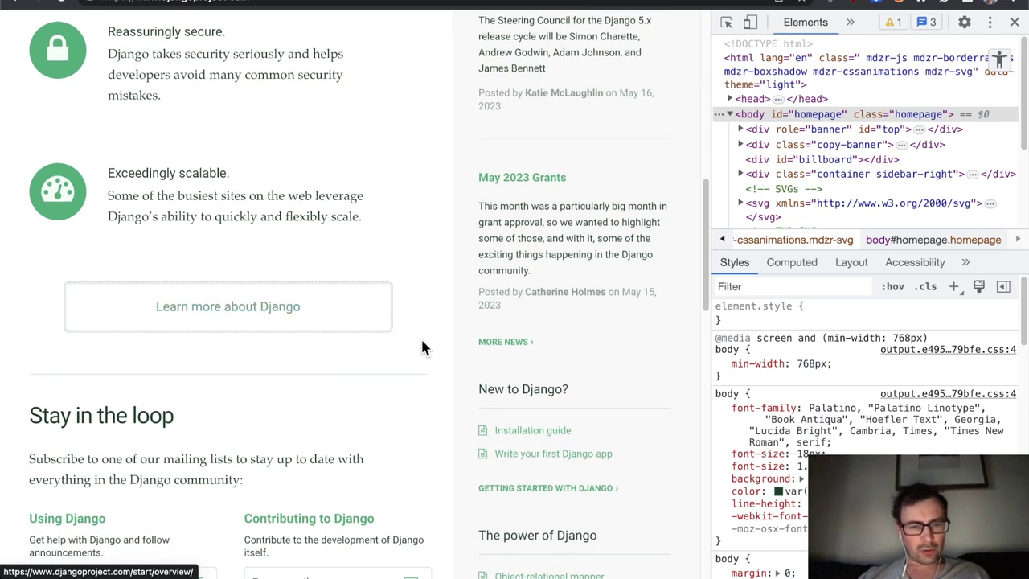
scroll(411, 338, "down", 1)
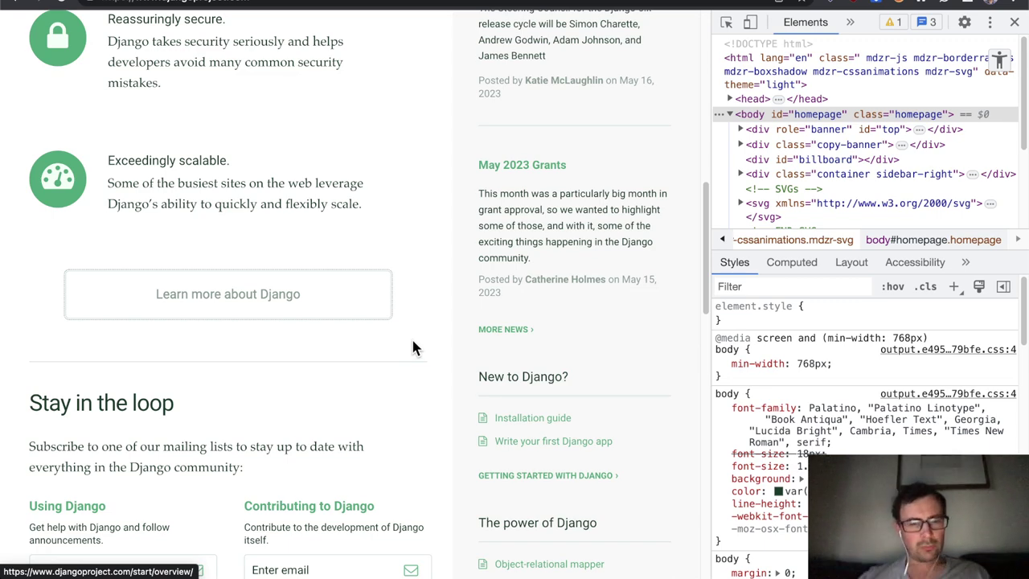
key("Tab")
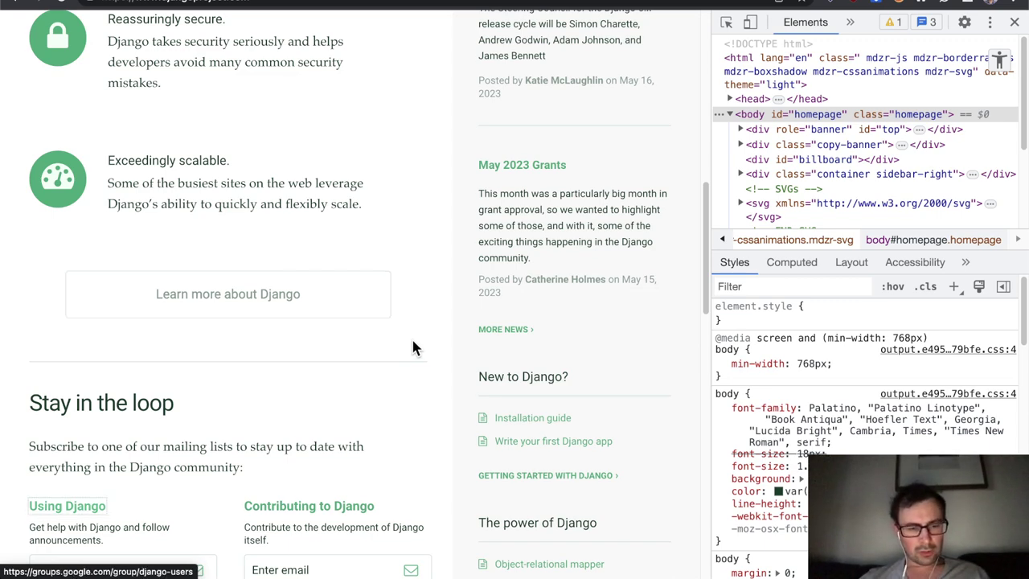
scroll(413, 347, "down", 2)
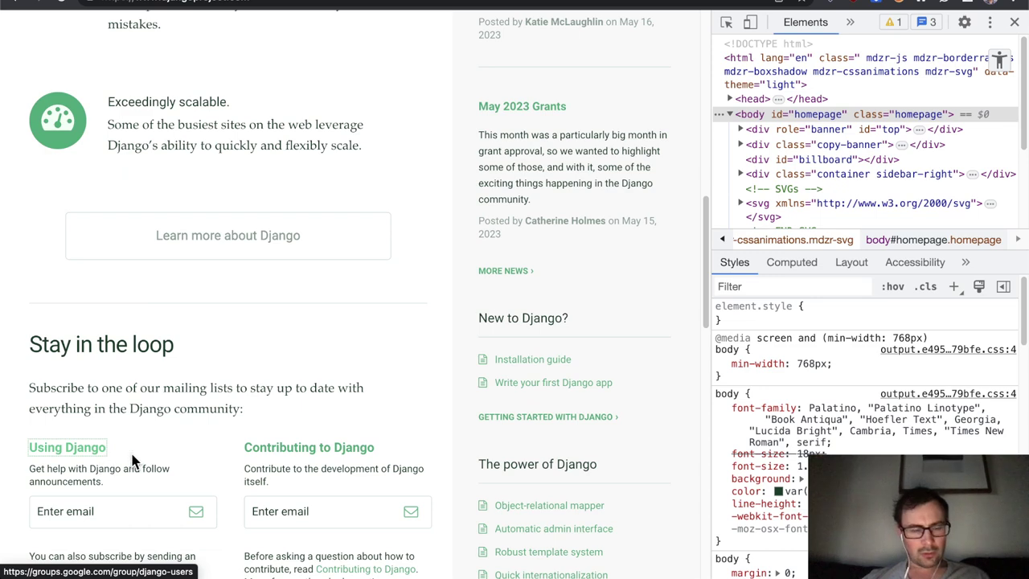
scroll(121, 459, "down", 3)
Tab between Using Django and the email fields, reaching the developers mailing-list address.
key("Tab")
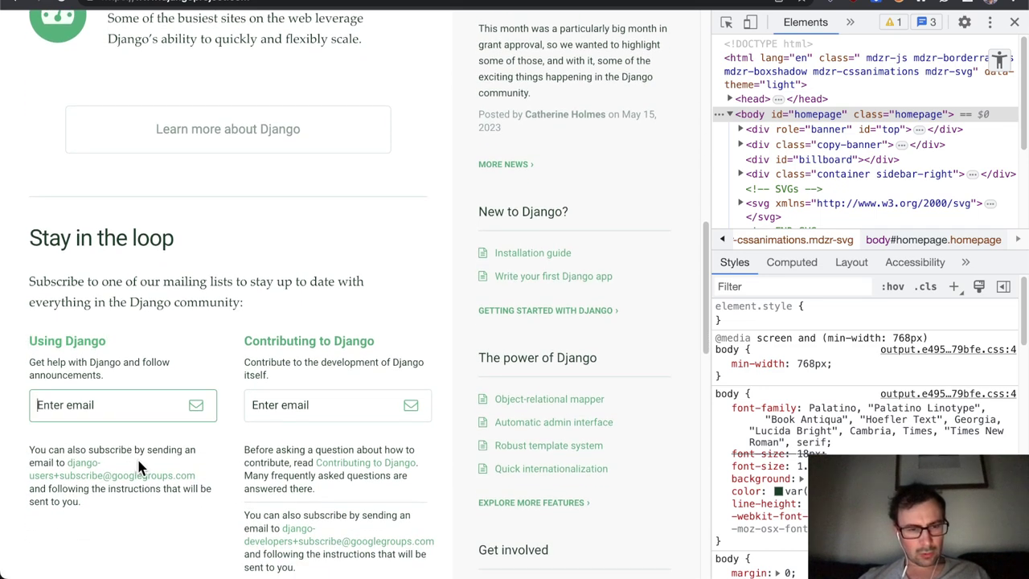
key("shift+Tab")
key("Tab")
key("shift+Tab")
key("Tab")
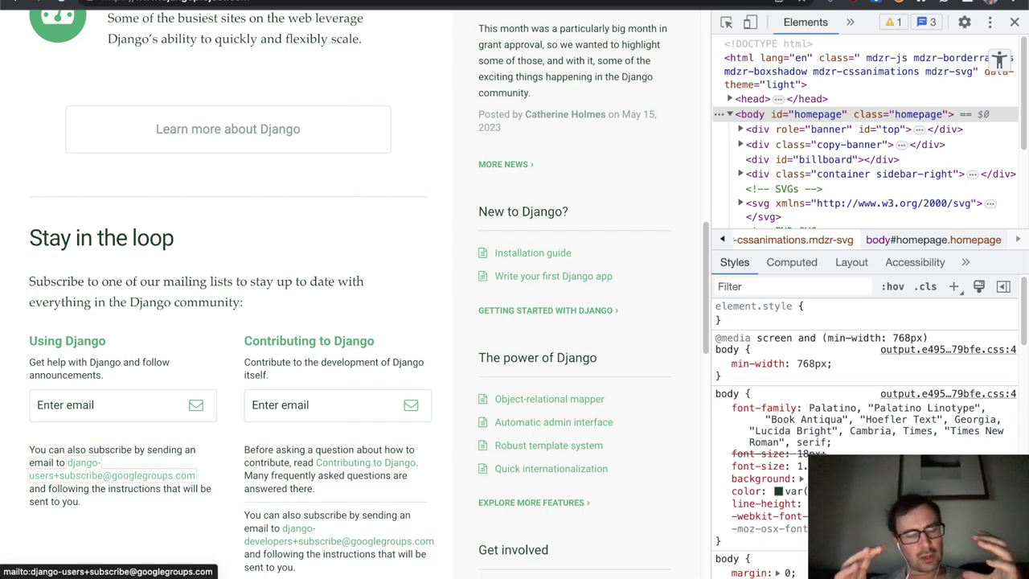
scroll(142, 409, "down", 3)
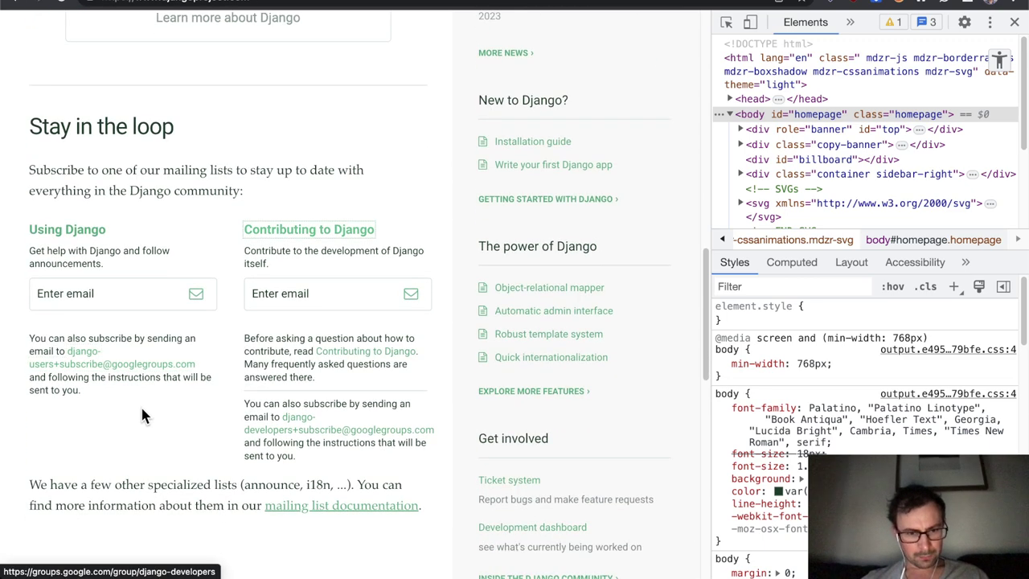
key("Tab")
key("Tab")
key("Tab")
key("Tab")
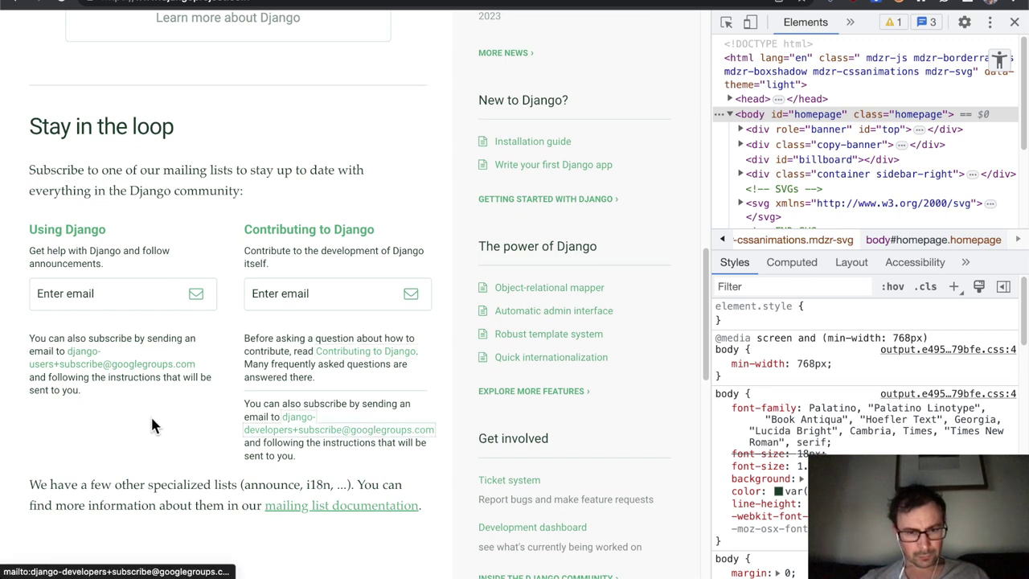
key("Tab")
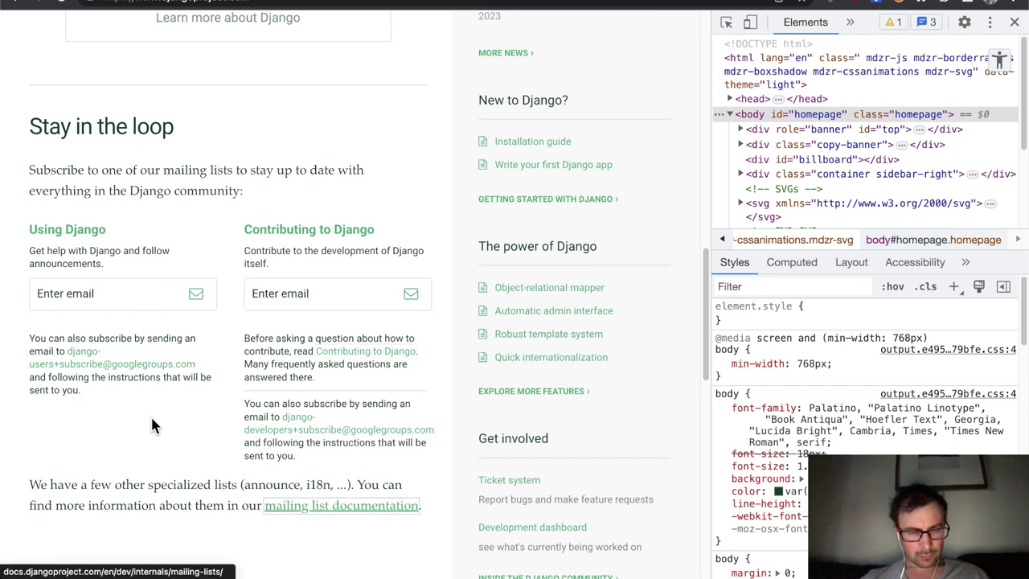
key("shift+Tab")
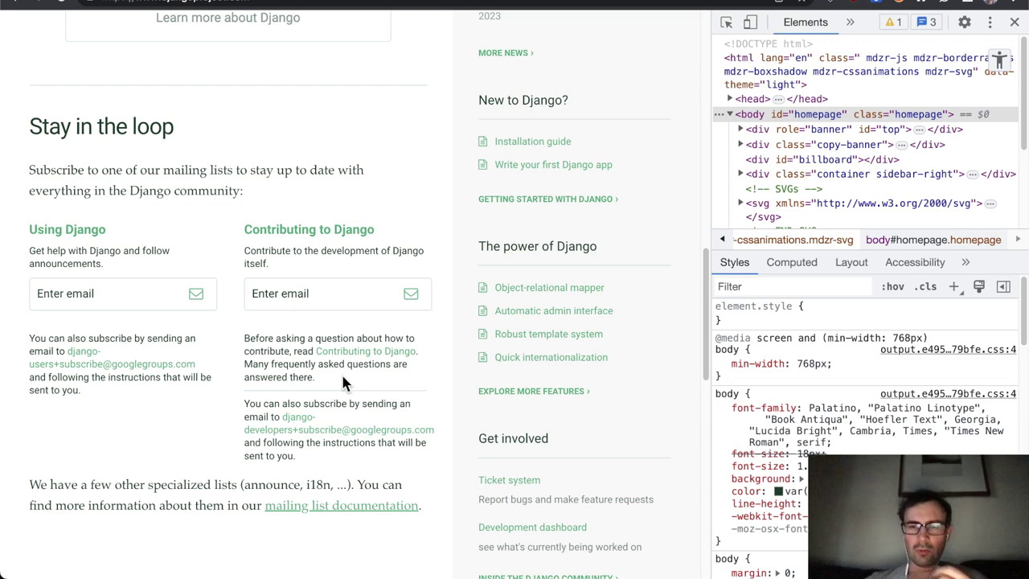
Turn on Accessibility Insights' Color check so the homepage renders in grayscale.
left_click(832, 4)
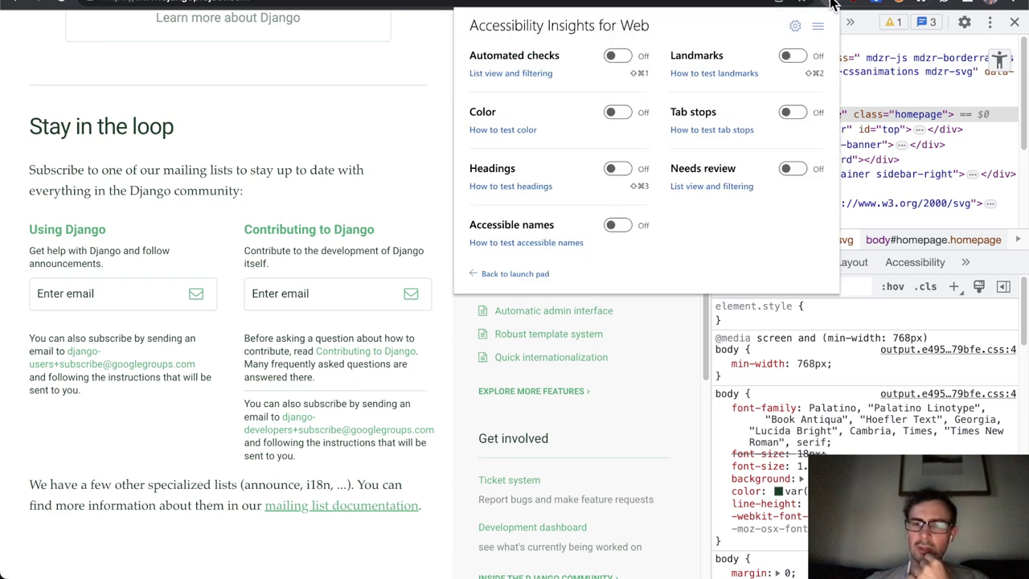
left_click(614, 114)
left_click(360, 186)
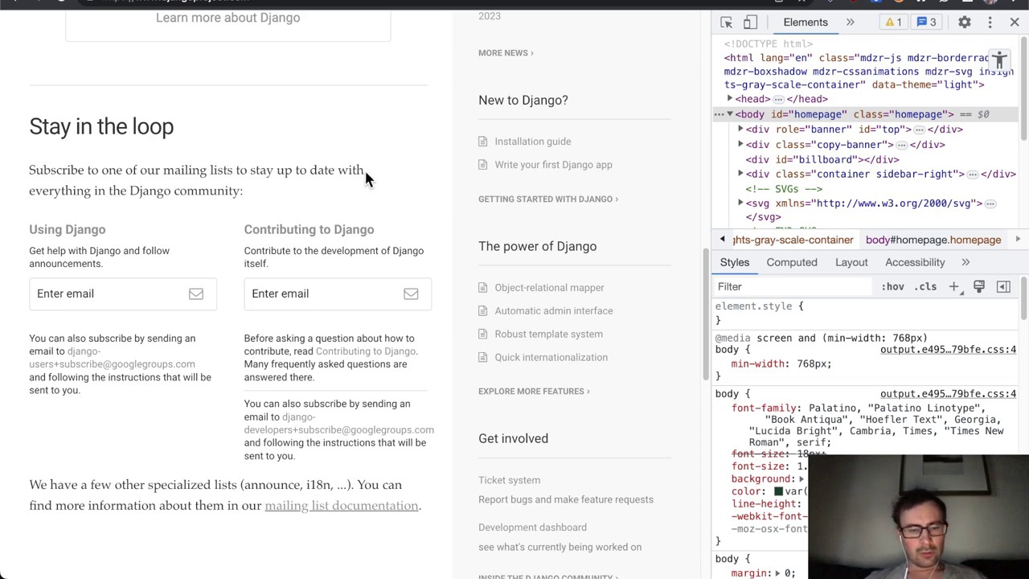
Scroll the grayscale homepage down to the footer and back up to the hero.
scroll(365, 171, "down", 1)
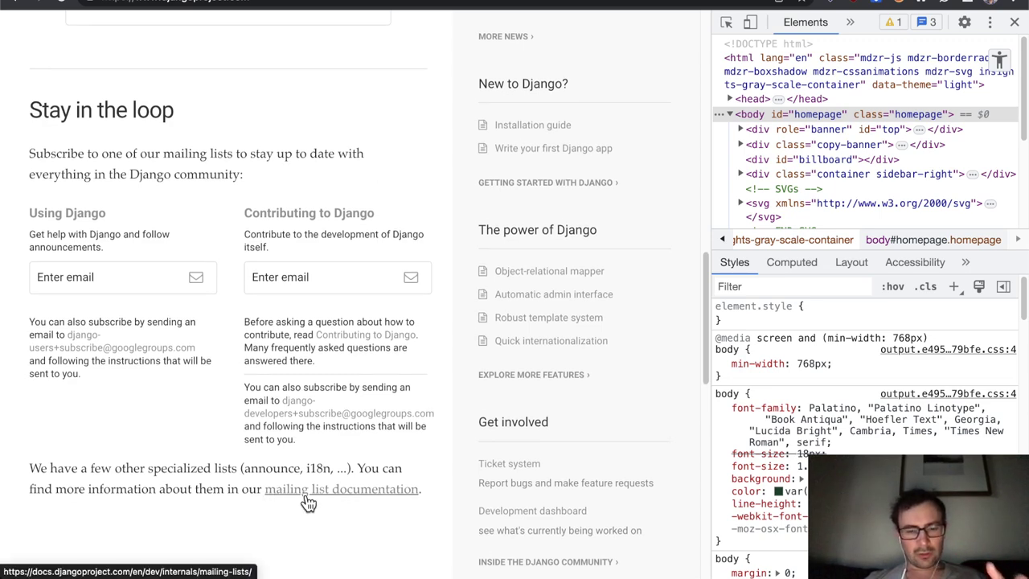
scroll(308, 497, "down", 2)
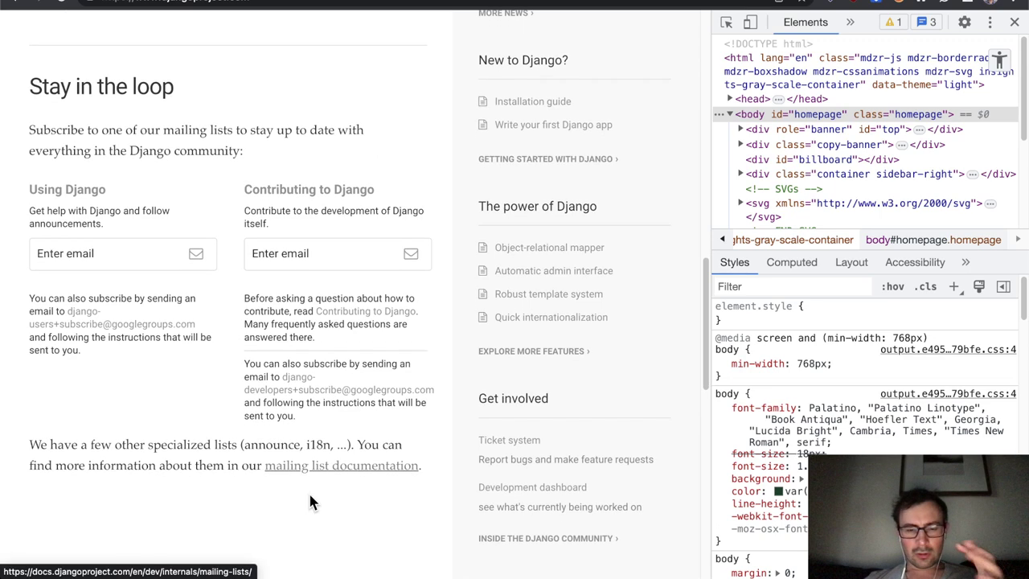
mouse_move(472, 390)
left_mouse_down()
mouse_move(496, 411)
mouse_move(477, 400)
left_mouse_up()
left_click(477, 400)
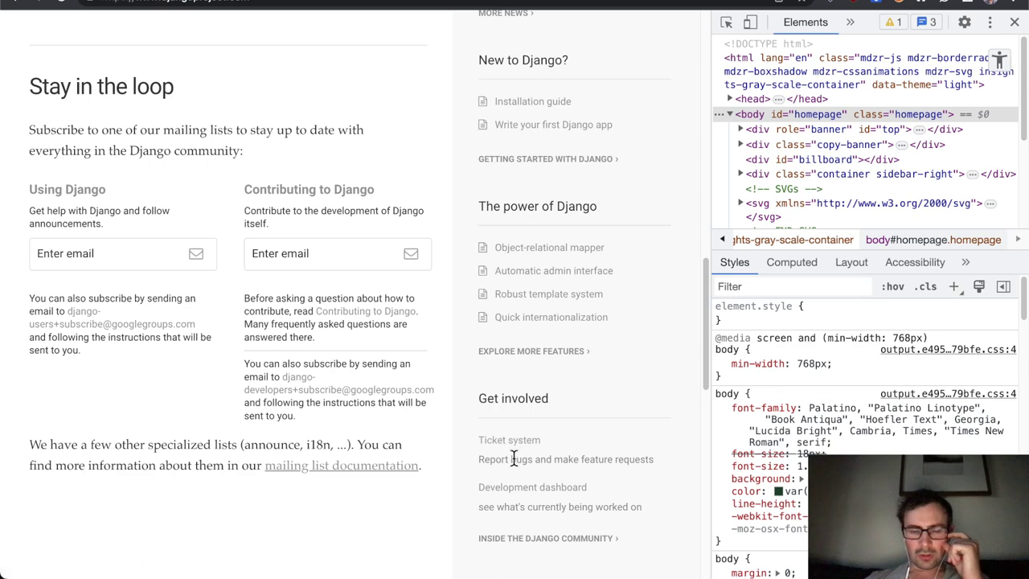
scroll(514, 461, "up", 1)
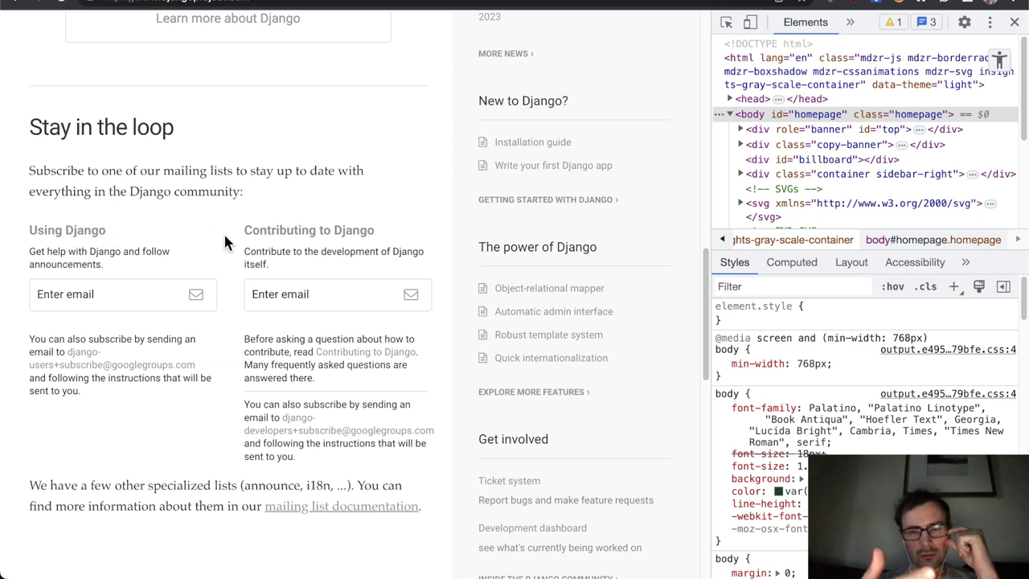
scroll(324, 214, "down", 1)
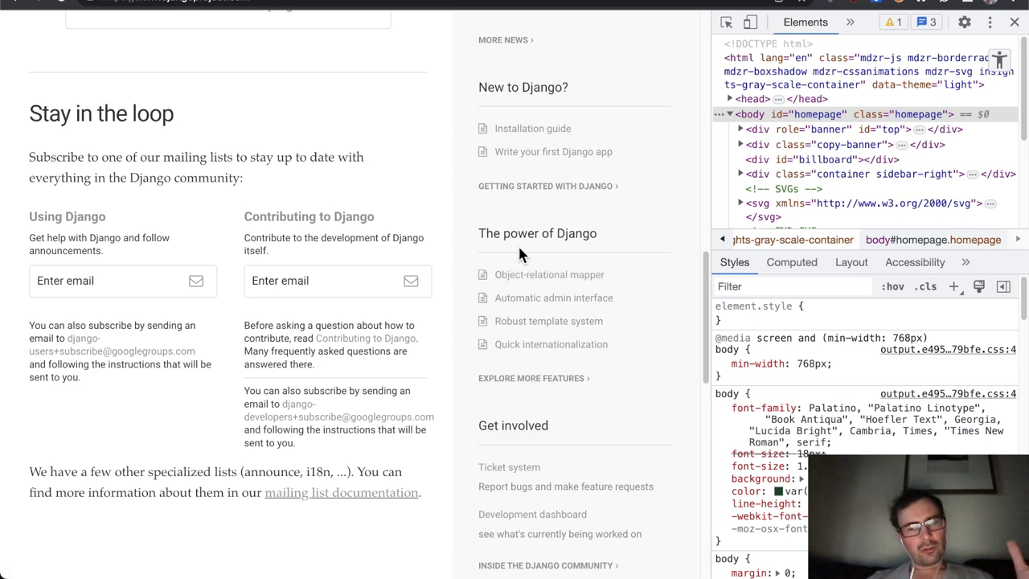
scroll(518, 254, "down", 10)
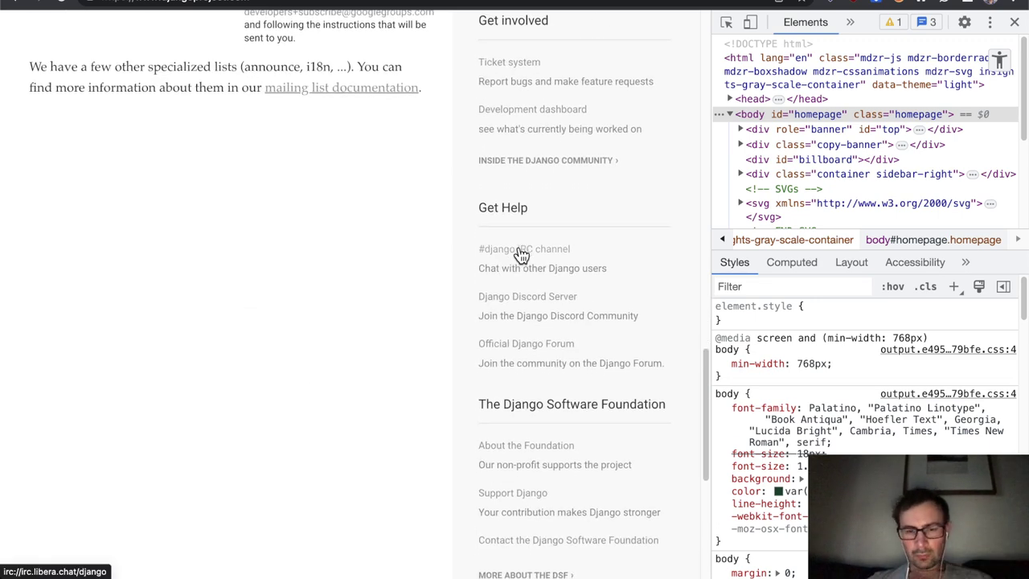
scroll(518, 254, "down", 3)
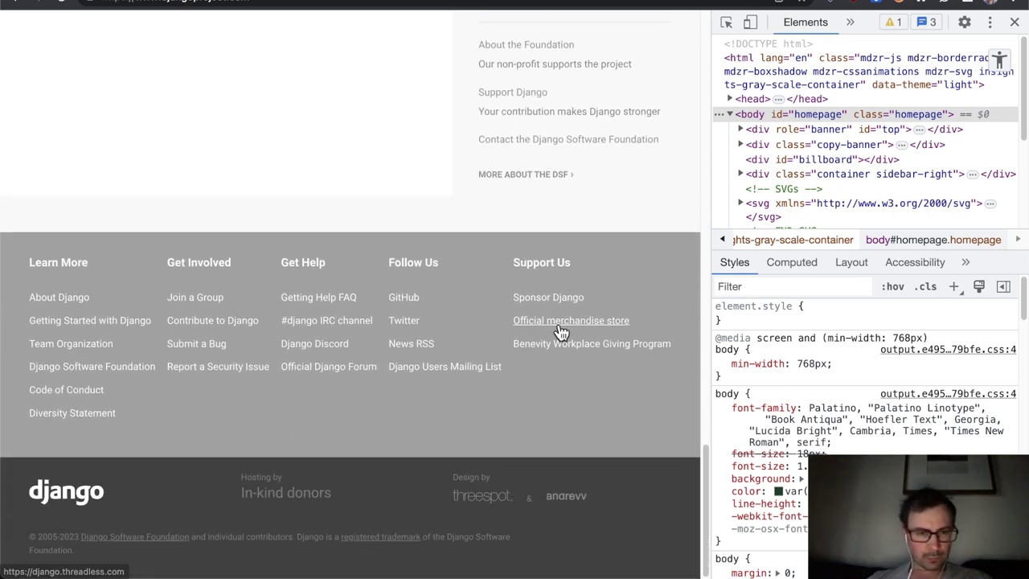
scroll(566, 349, "up", 10)
scroll(566, 345, "up", 10)
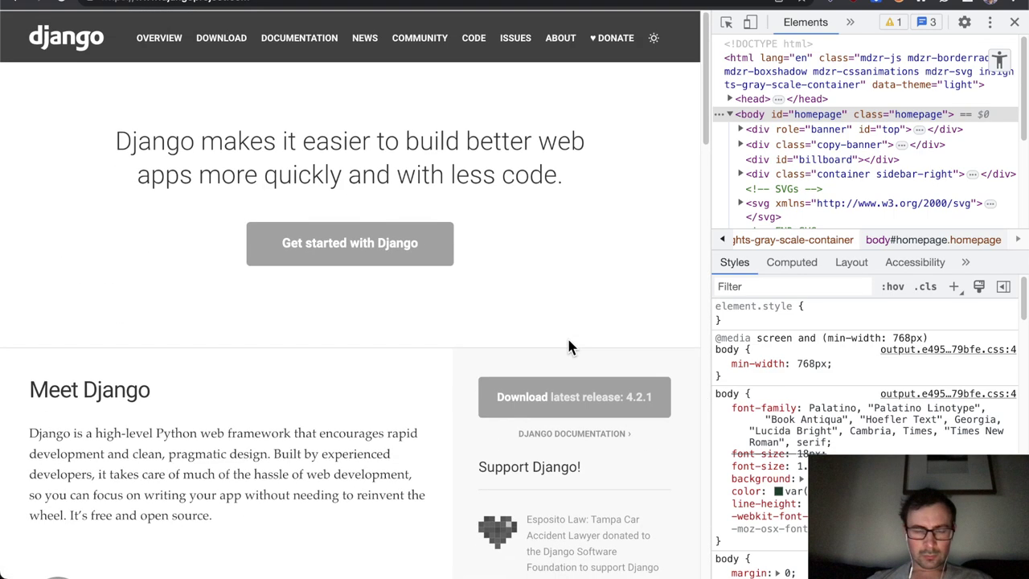
key("super+shift+p")
key("Escape")
left_click(832, 4)
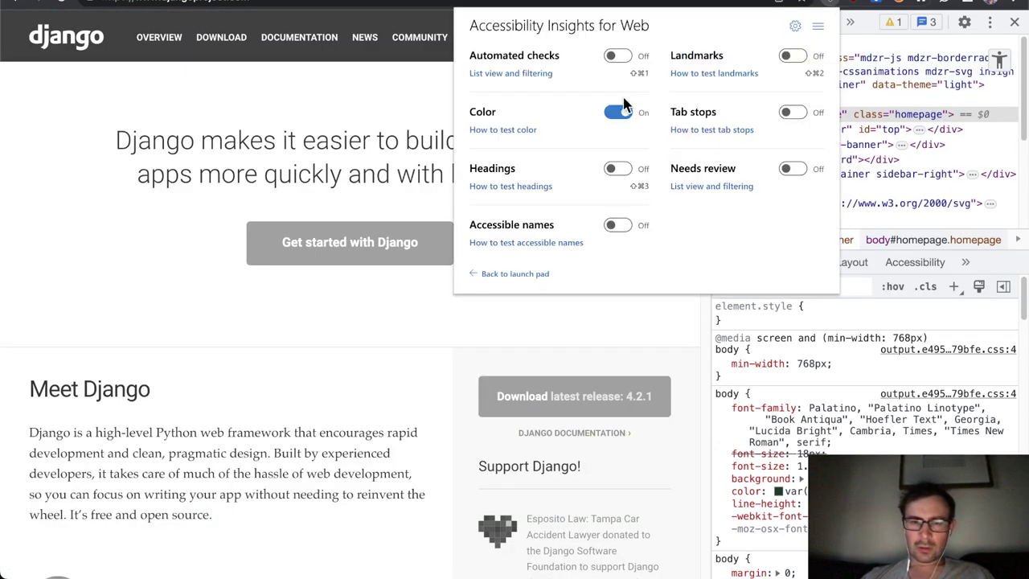
left_click(617, 113)
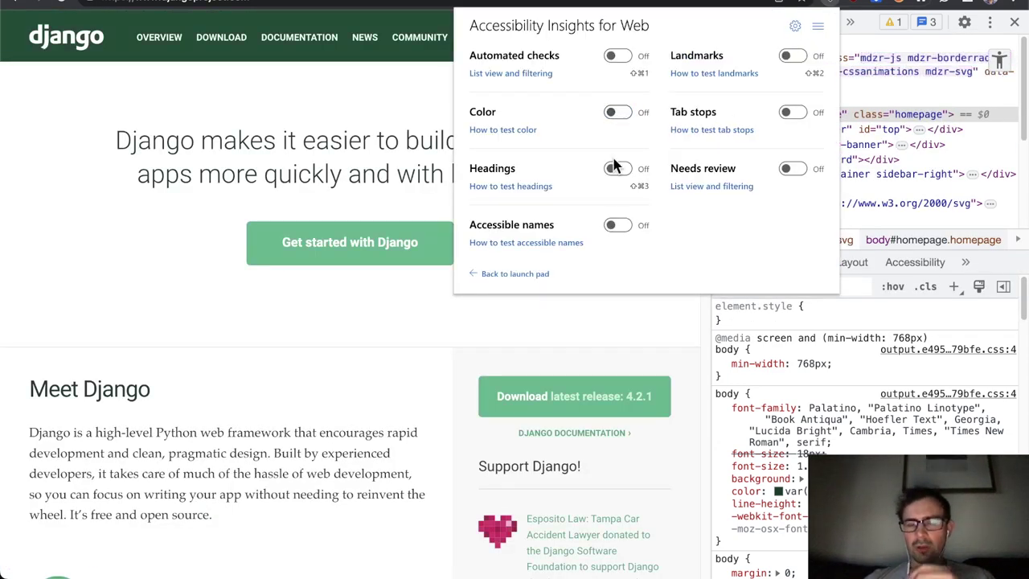
left_click(615, 171)
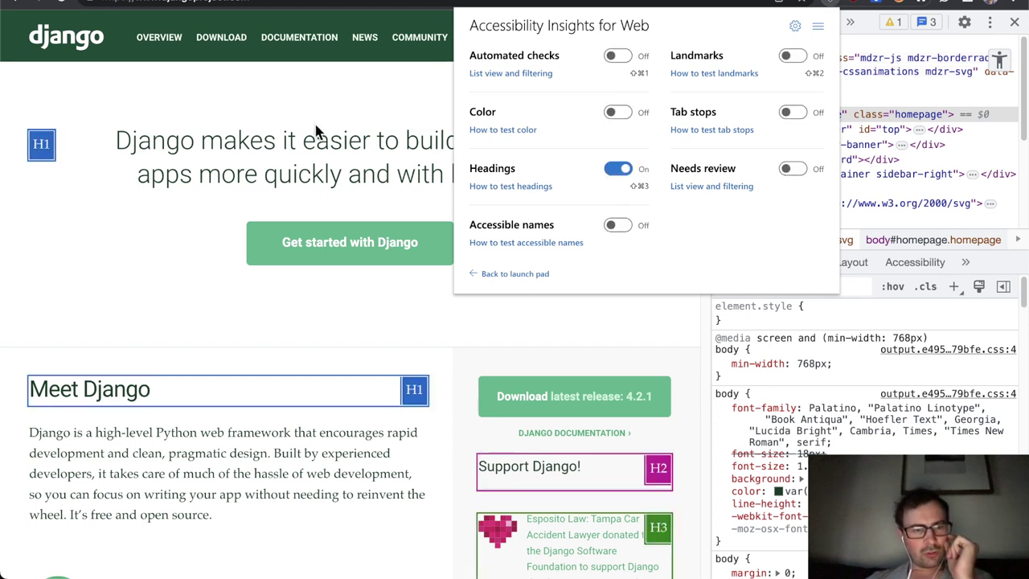
left_click(316, 131)
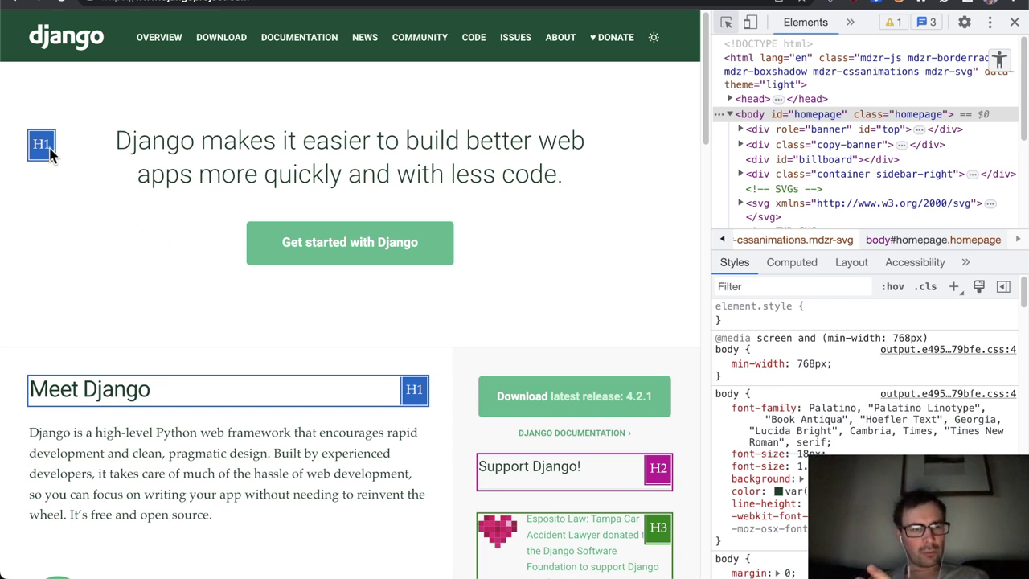
scroll(333, 379, "down", 5)
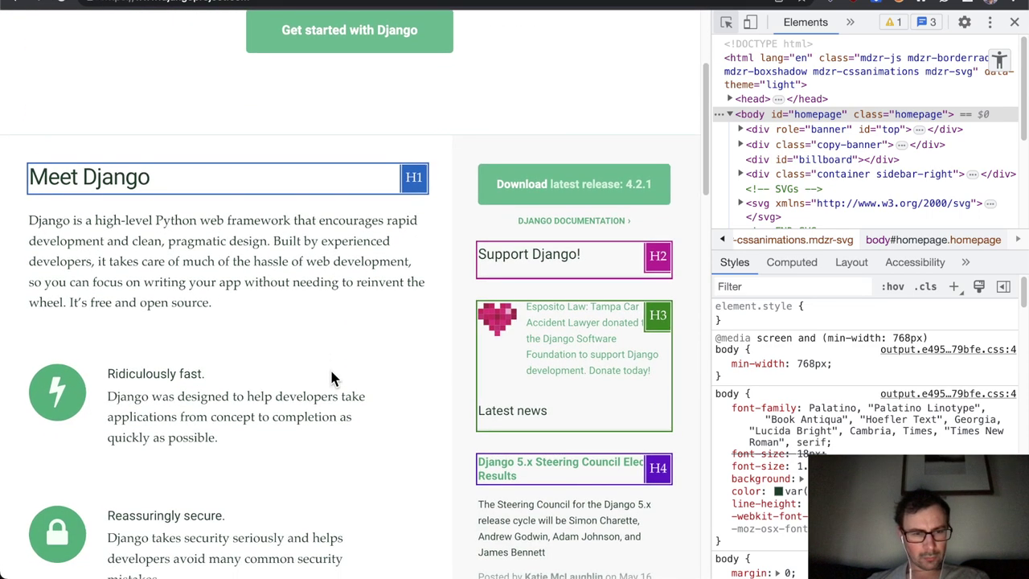
scroll(333, 377, "down", 2)
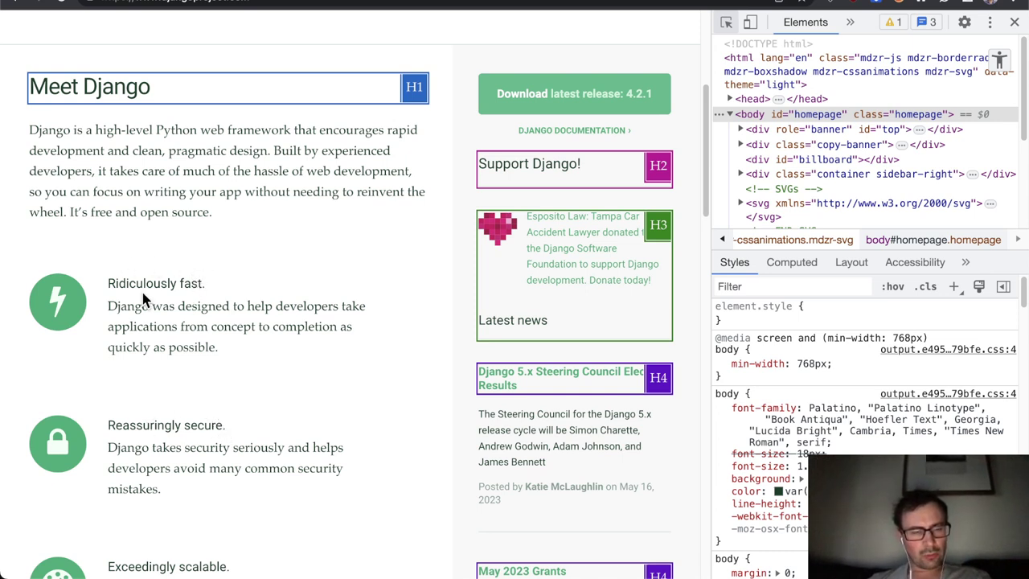
scroll(207, 471, "down", 1)
scroll(221, 483, "up", 1)
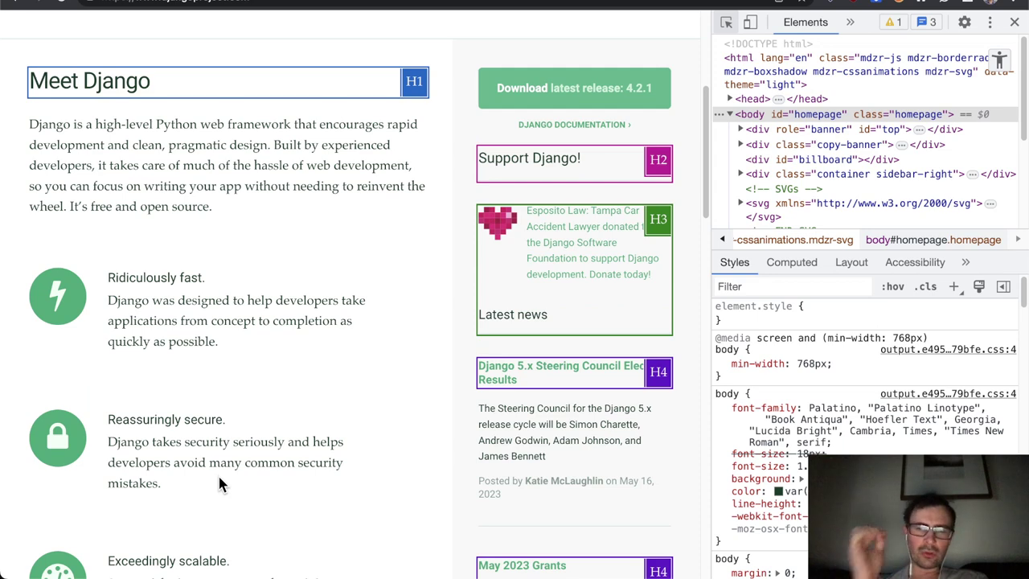
scroll(293, 442, "down", 1)
scroll(297, 438, "down", 1)
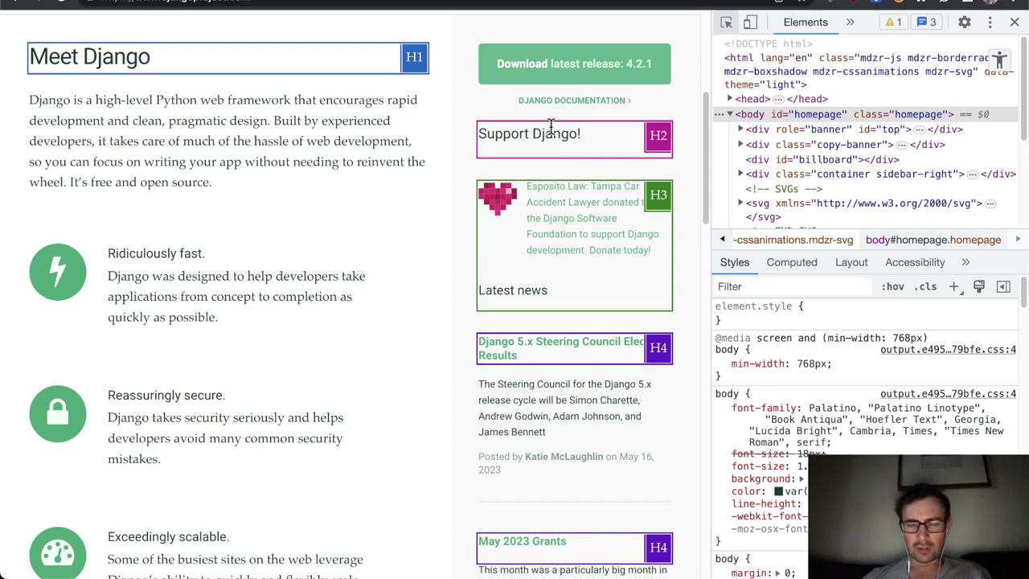
scroll(593, 221, "down", 3)
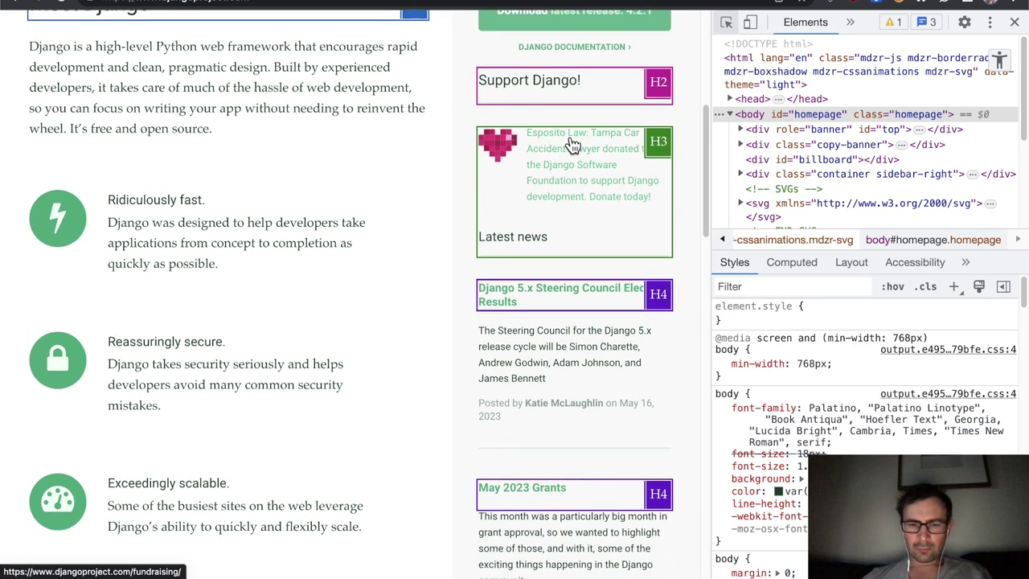
scroll(593, 220, "down", 3)
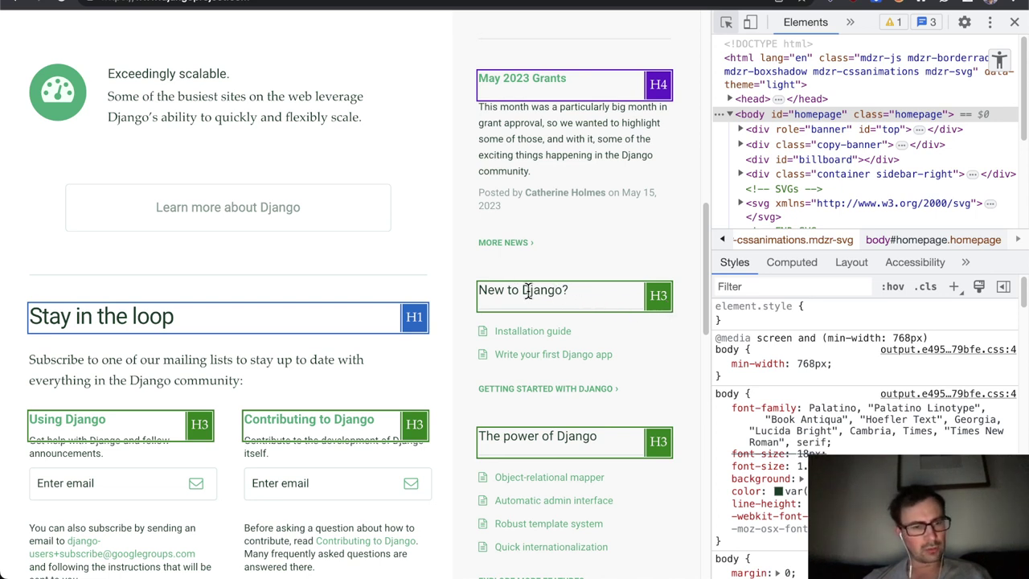
Scroll the heading-badged homepage down to the footer and back up.
scroll(528, 291, "down", 2)
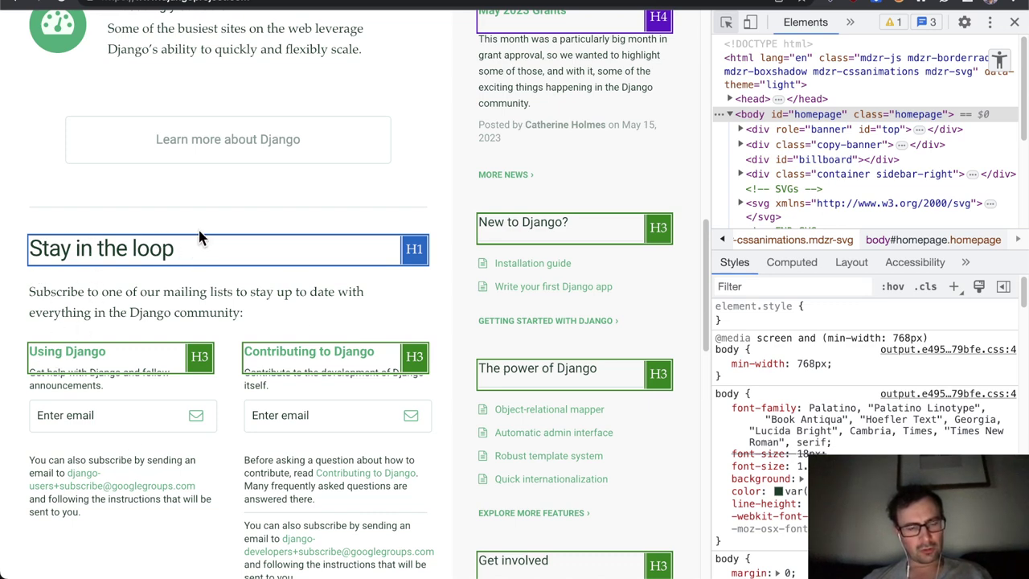
scroll(287, 320, "down", 5)
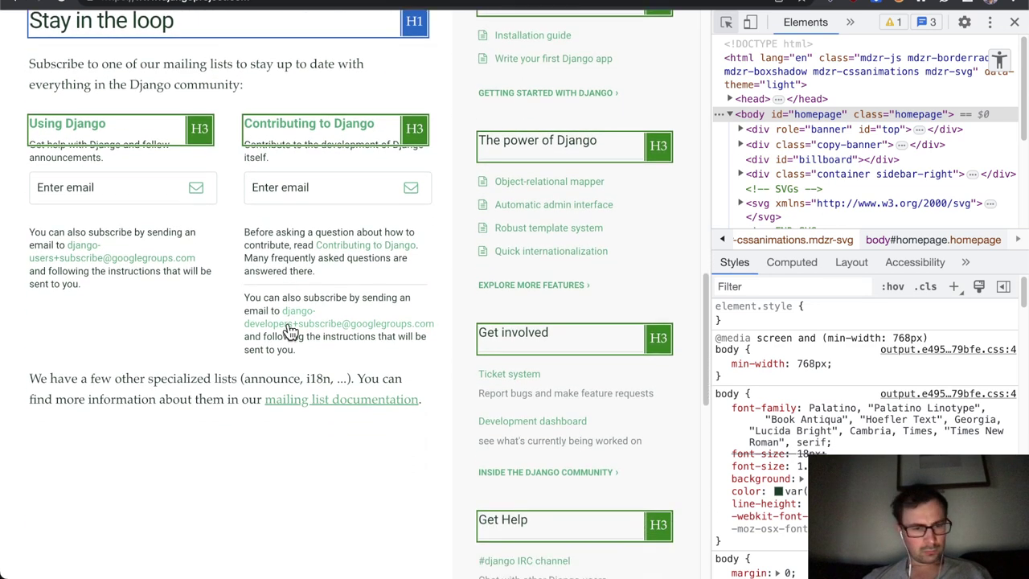
scroll(287, 322, "down", 8)
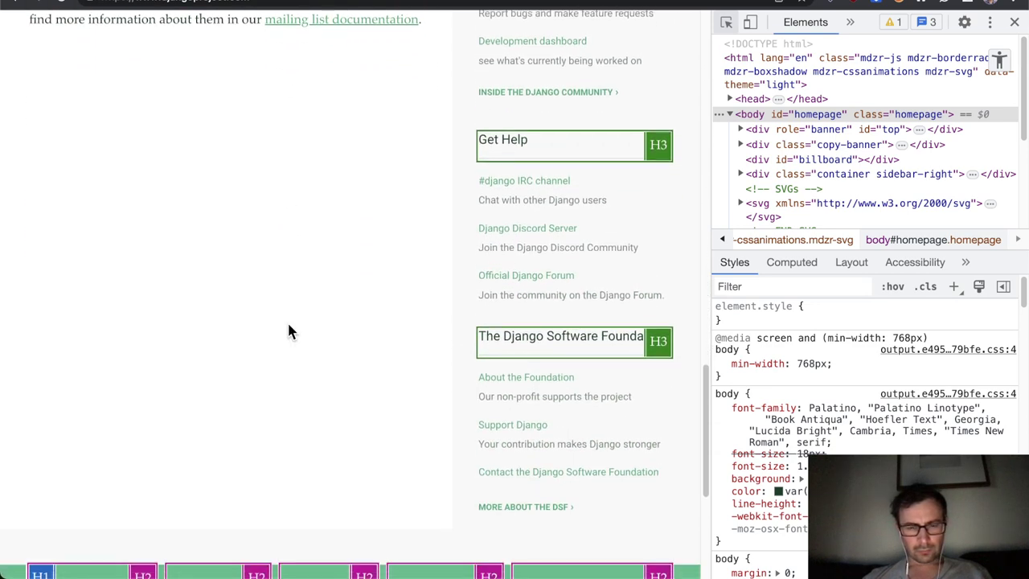
scroll(289, 331, "down", 4)
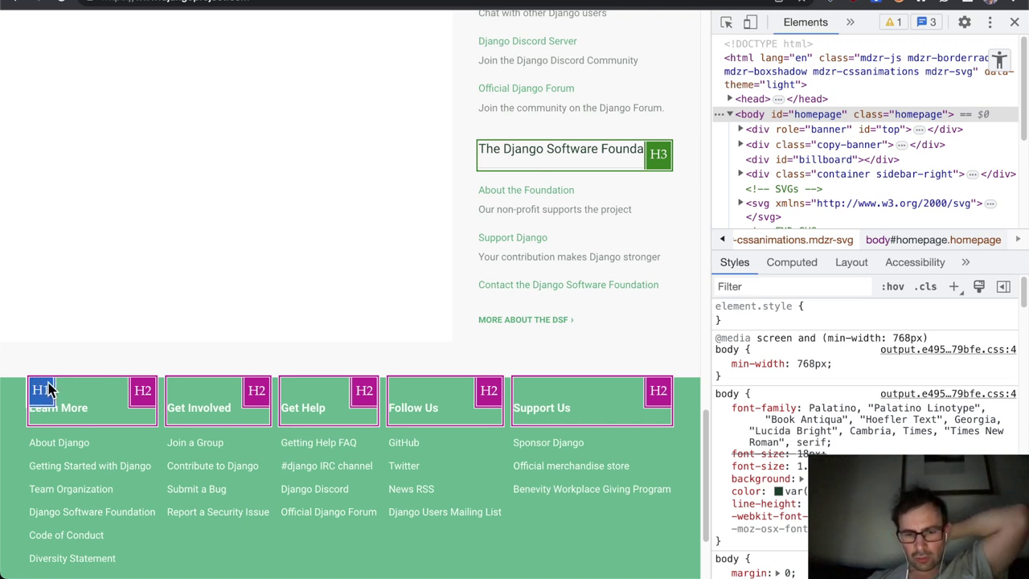
scroll(97, 399, "down", 2)
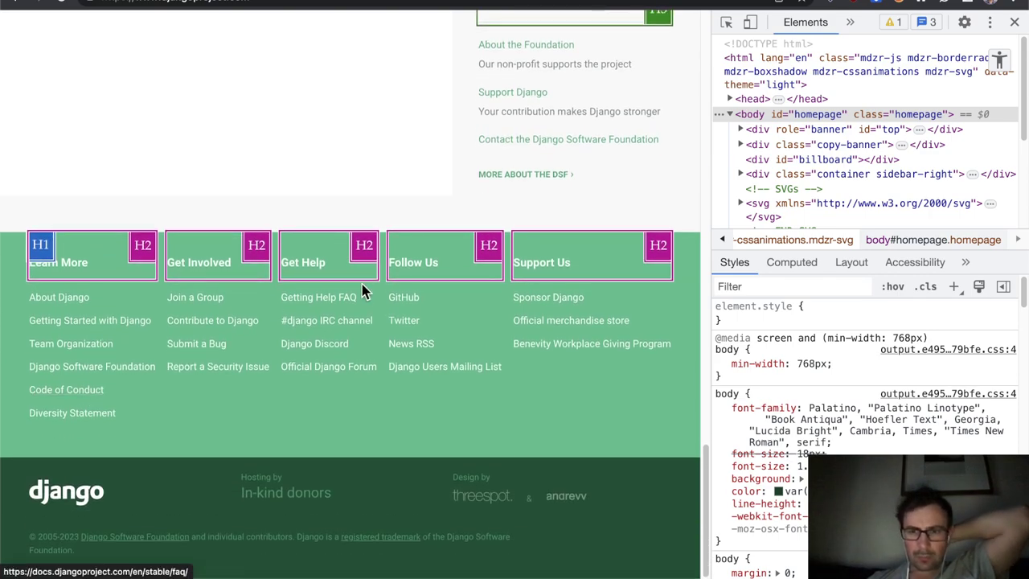
scroll(455, 177, "up", 20)
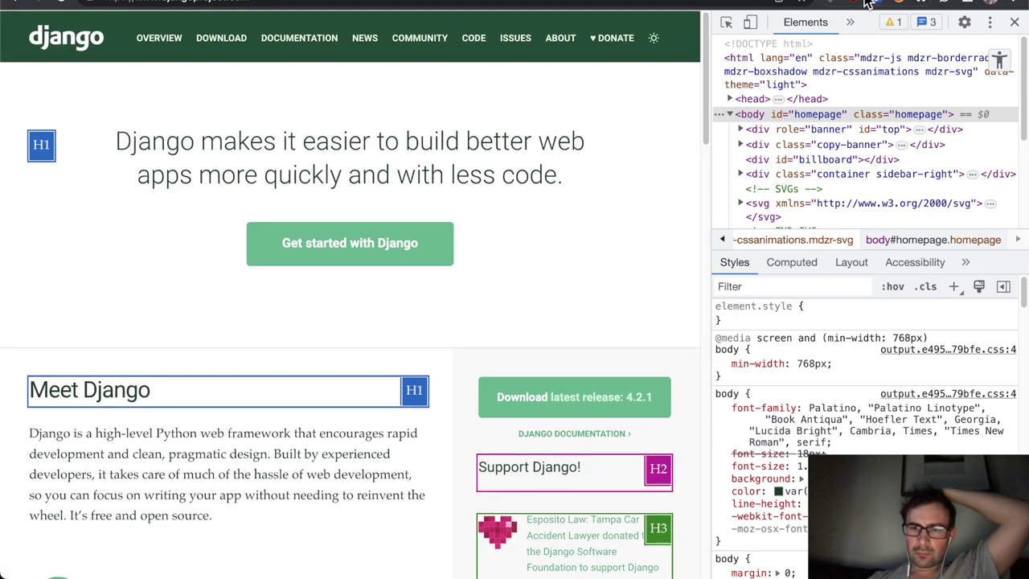
In Accessibility Insights, switch Headings off and Landmarks on, then close the panel.
left_click(830, 3)
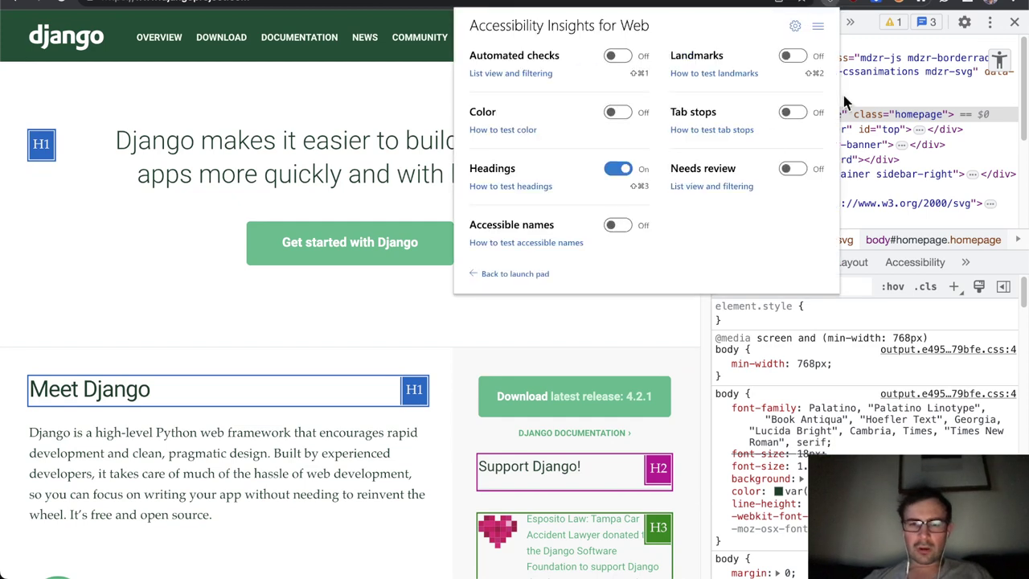
left_click(618, 169)
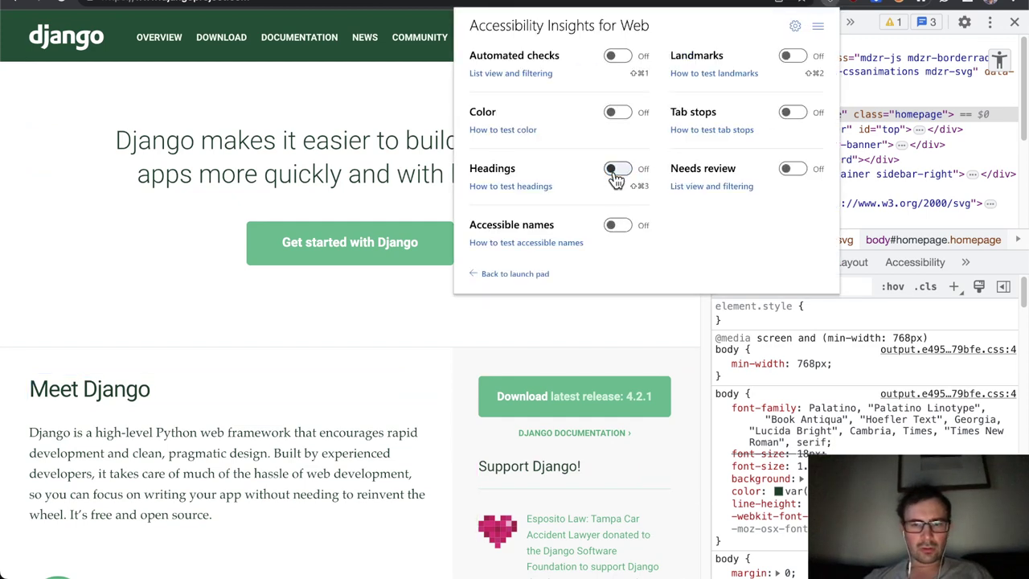
left_click(793, 56)
left_click(394, 143)
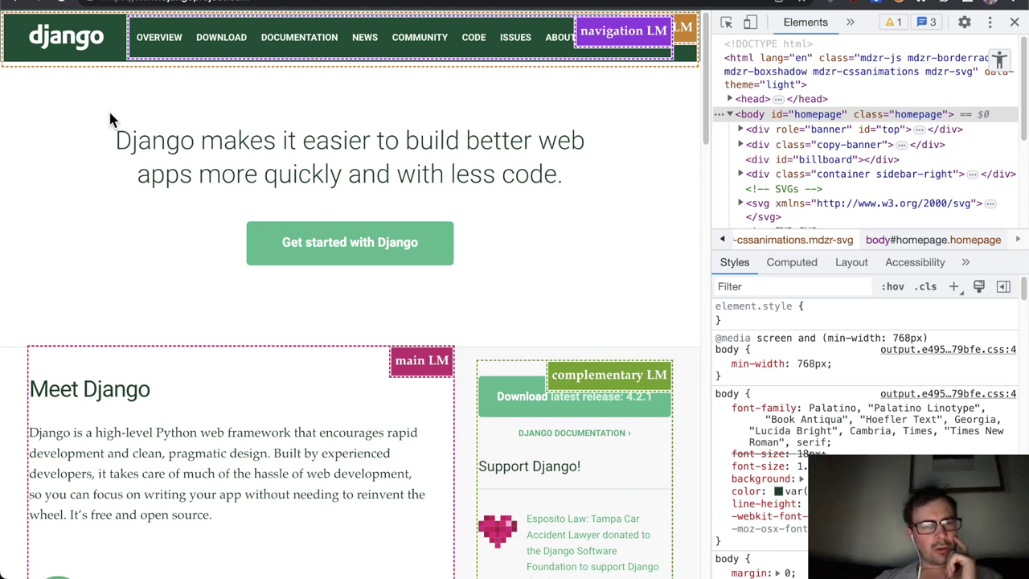
Select the hero headline text, scroll through the landmark-outlined page, and return to the top.
left_click_drag(177, 127, 500, 266)
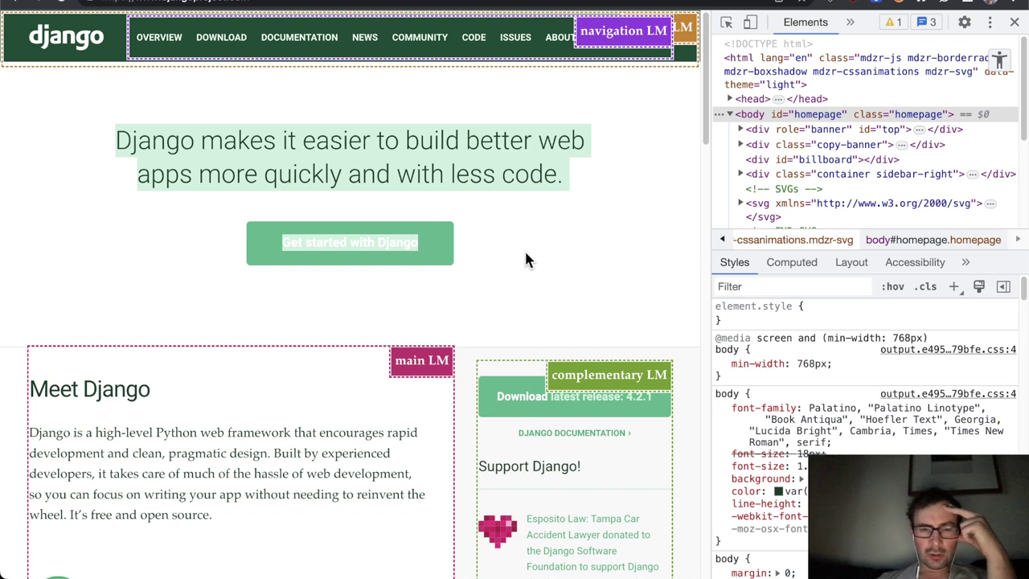
left_click(519, 251)
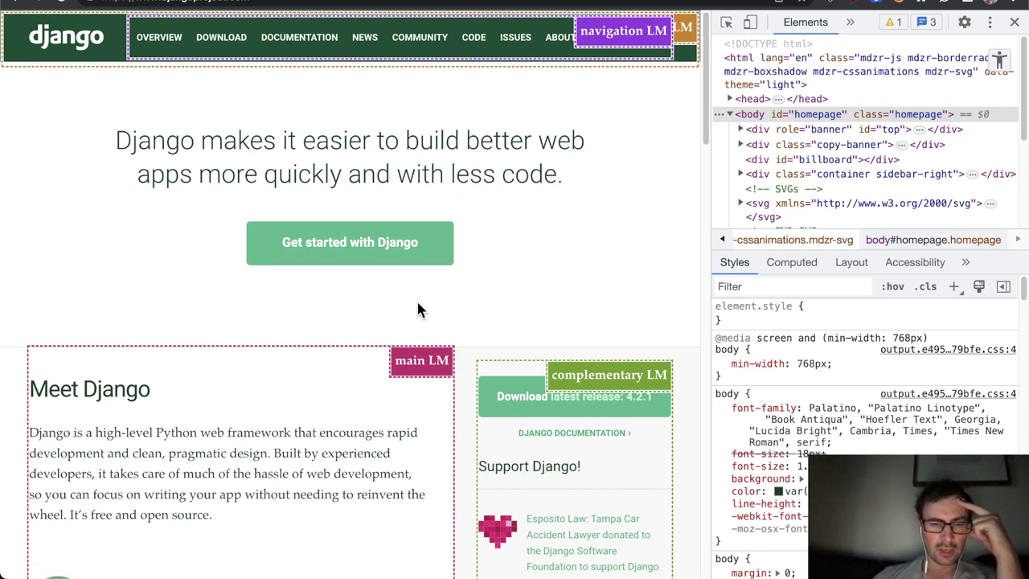
left_click_drag(80, 127, 485, 298)
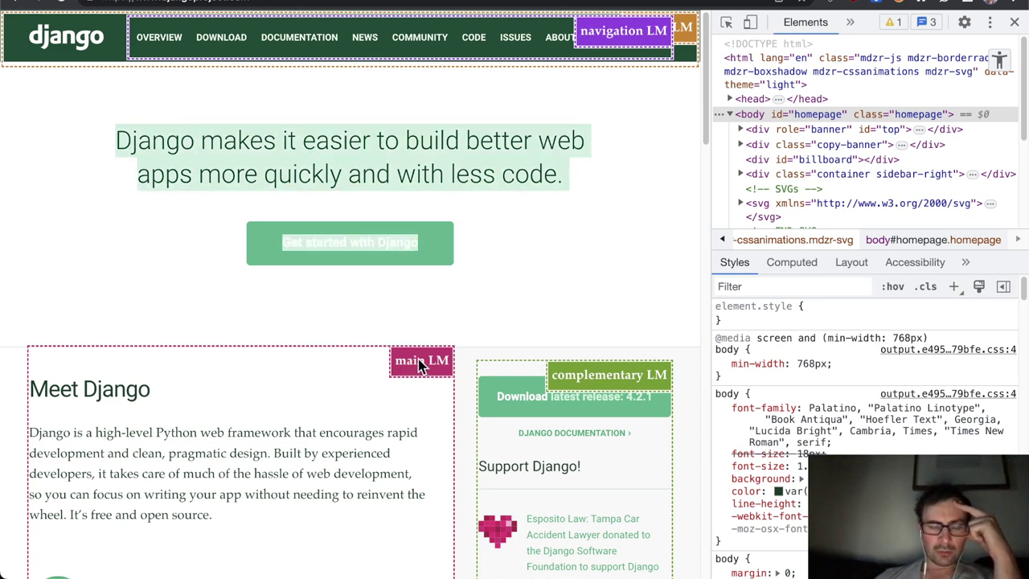
scroll(413, 363, "down", 4)
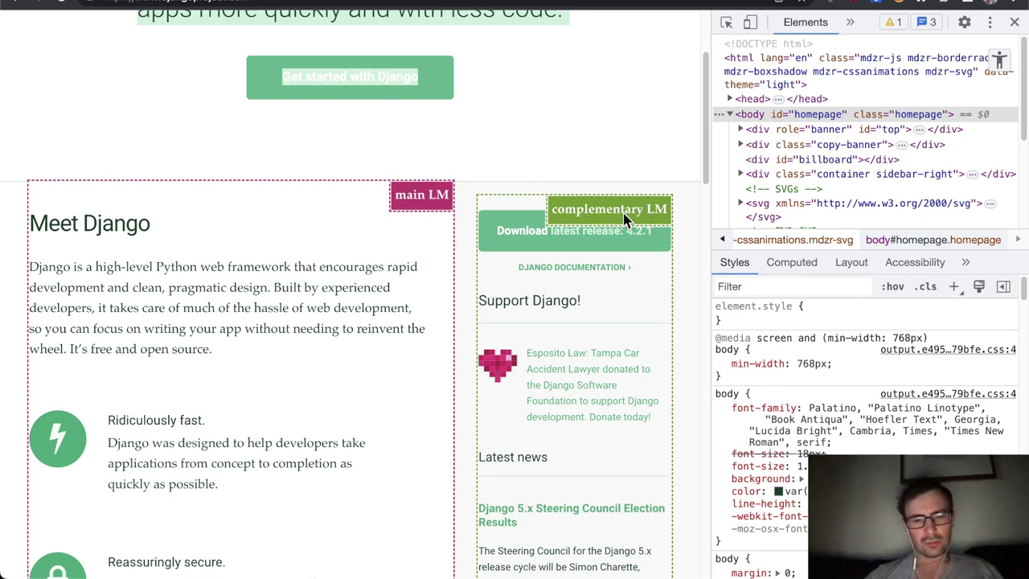
scroll(388, 223, "down", 5)
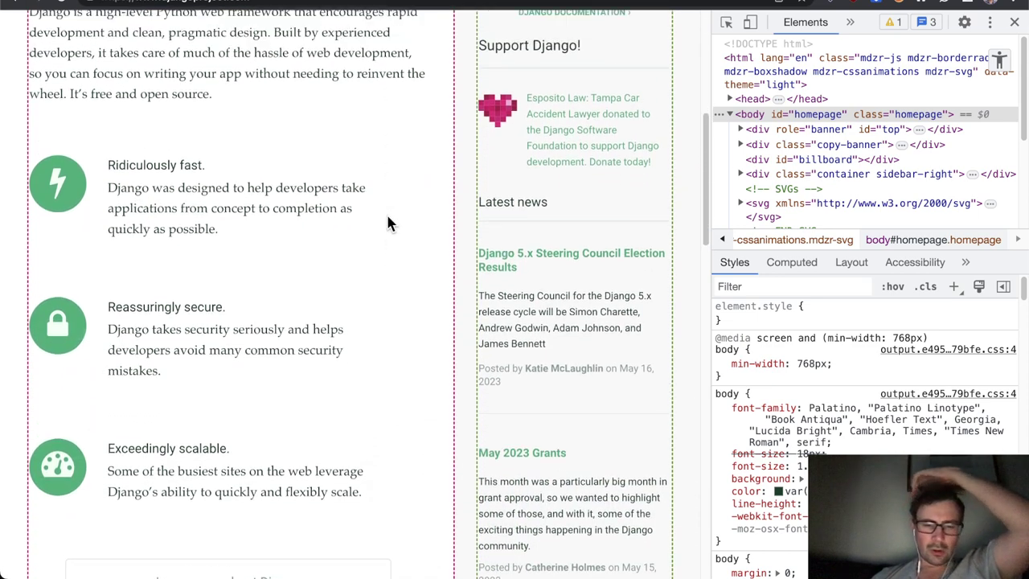
scroll(387, 223, "up", 3)
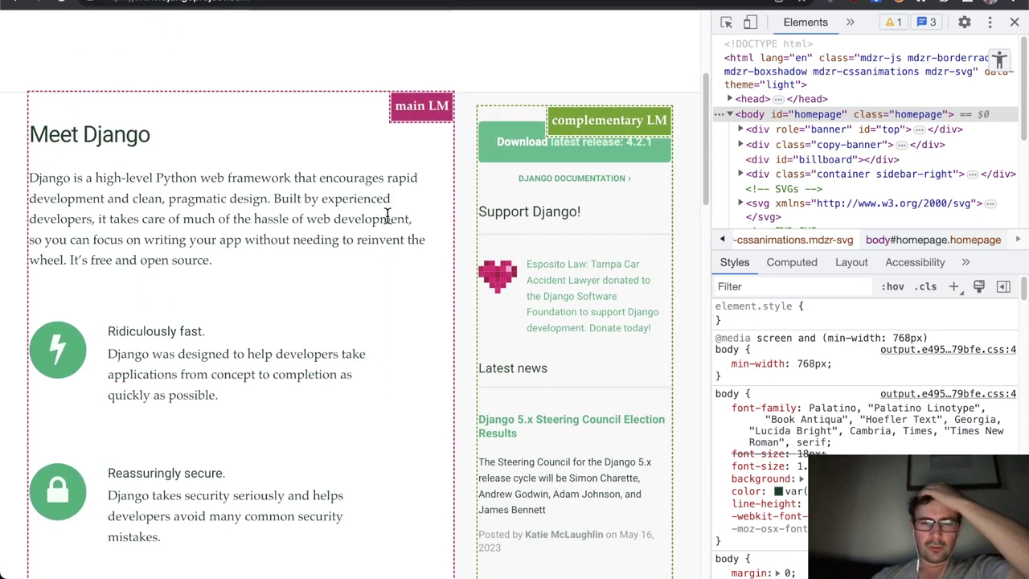
scroll(388, 217, "down", 1)
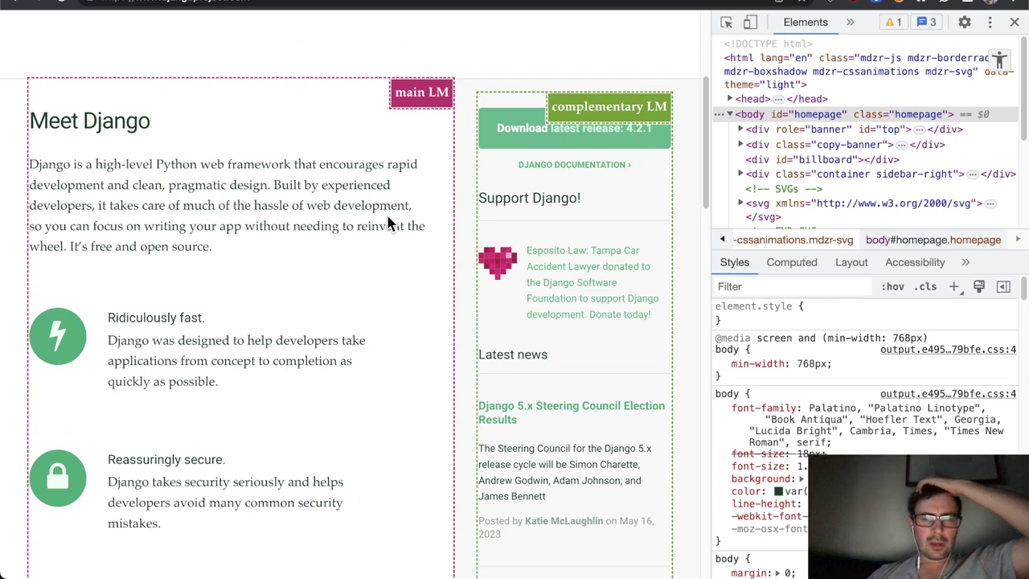
scroll(388, 222, "down", 6)
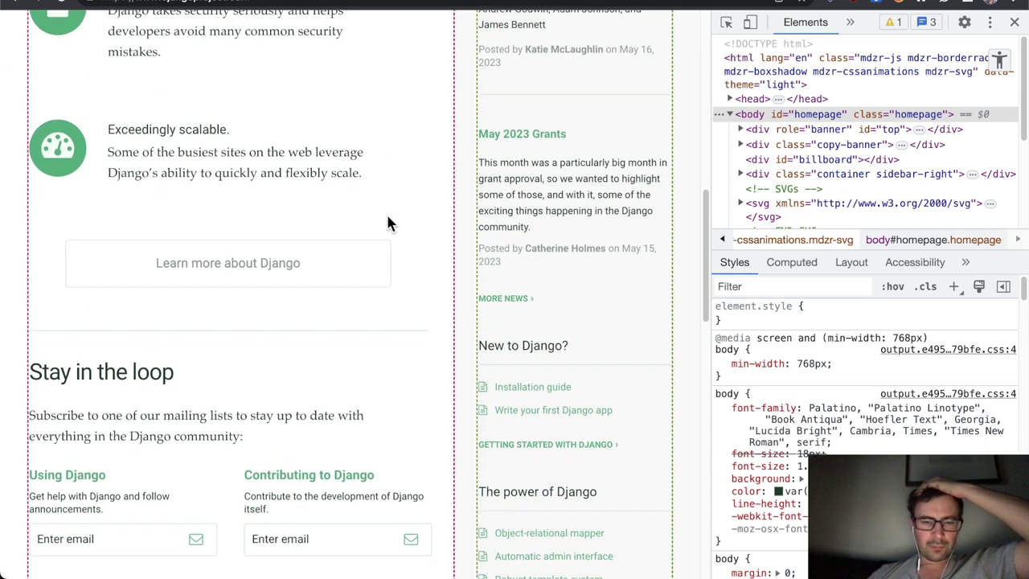
scroll(387, 223, "down", 9)
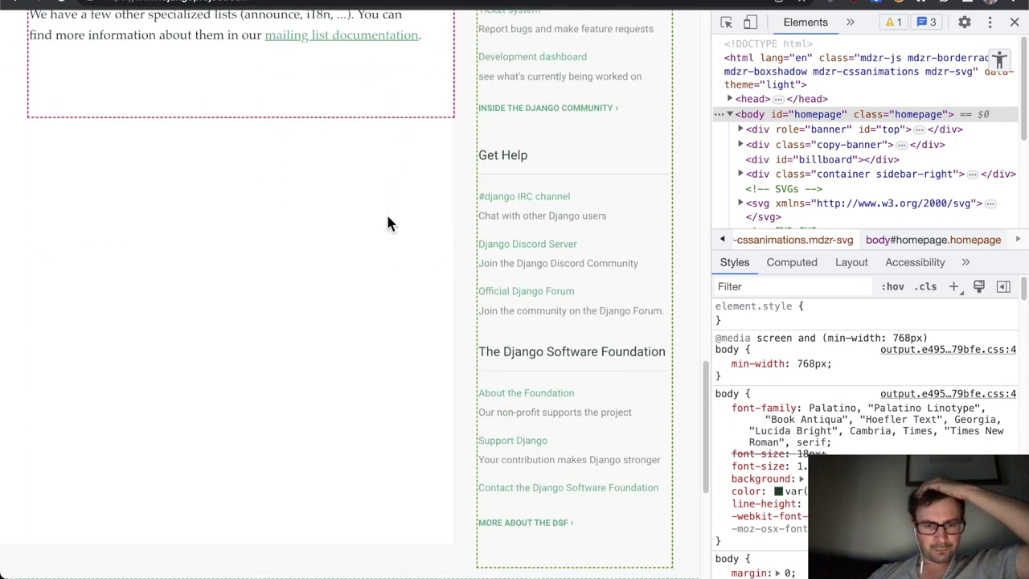
scroll(388, 222, "down", 4)
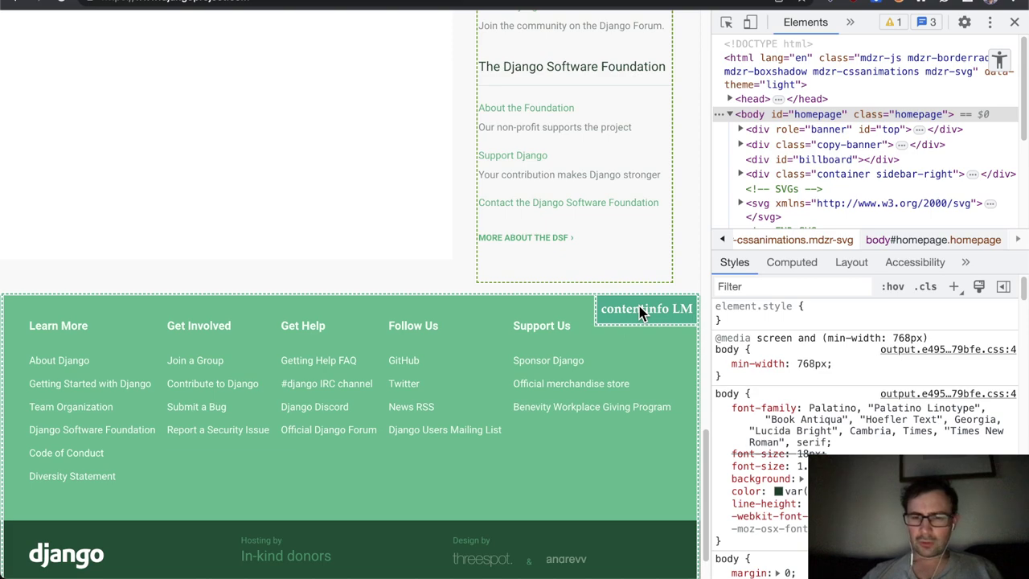
key("Home")
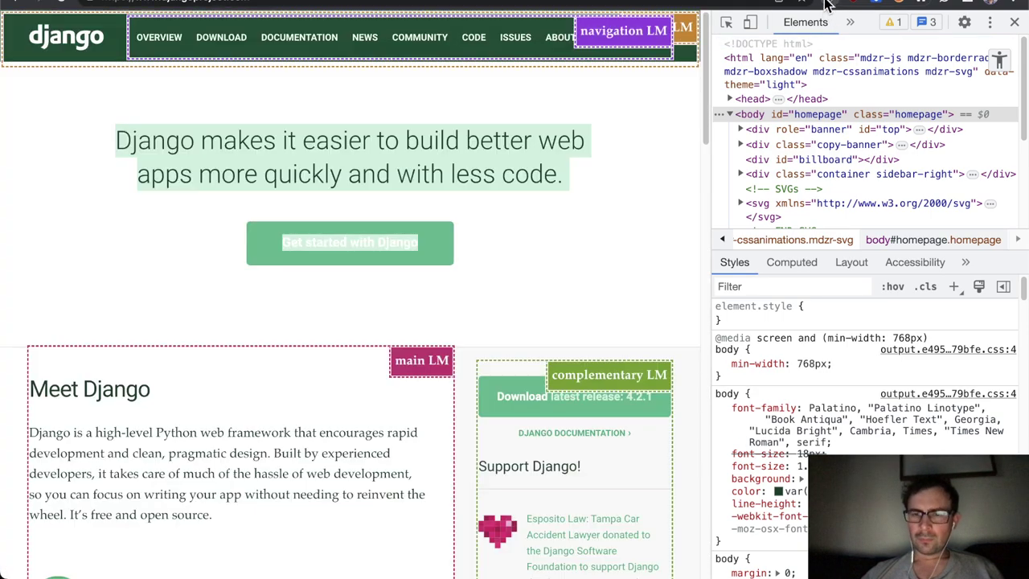
In Accessibility Insights, switch off landmark outlines and turn on the Accessible names overlay.
left_click(825, 3)
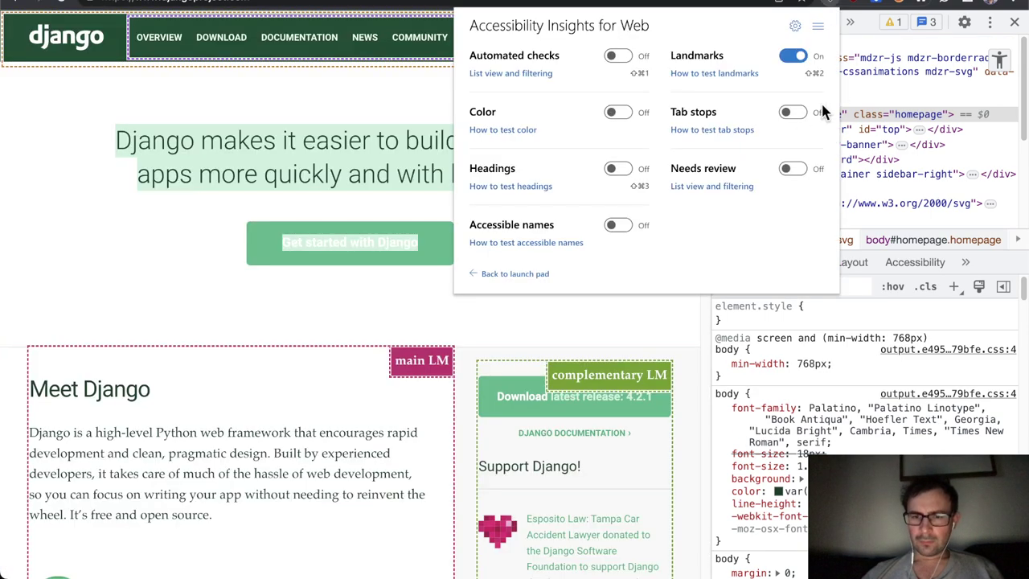
left_click(795, 58)
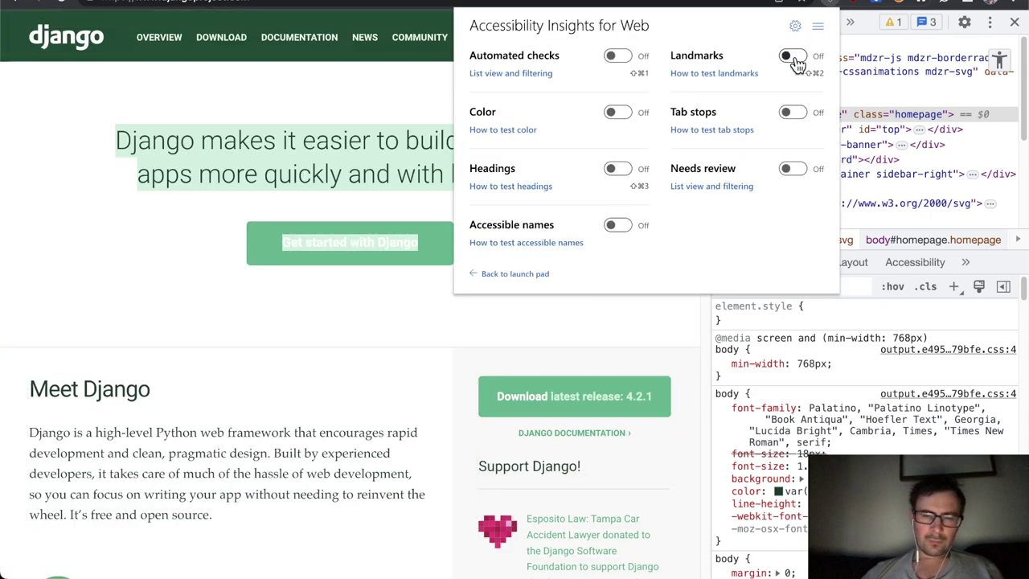
left_click(621, 226)
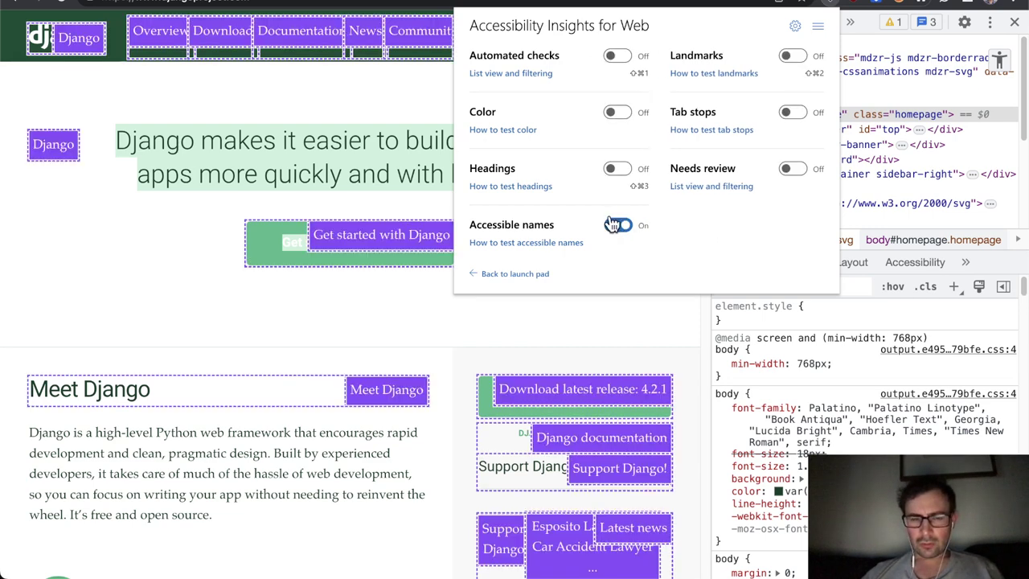
left_click(367, 300)
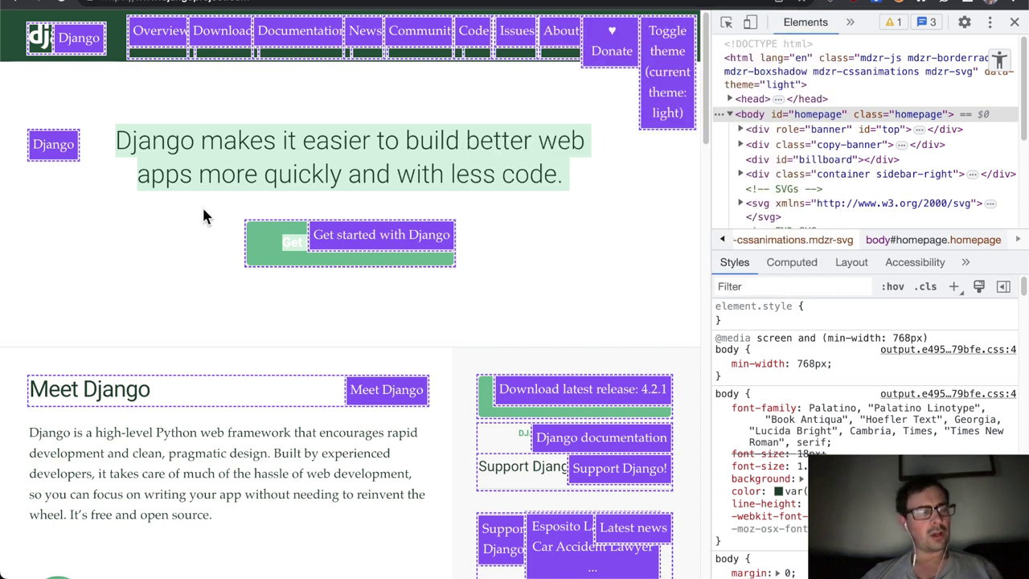
Select the homepage headline sentence, then just the word Django, then the whole sentence again.
left_click(135, 192)
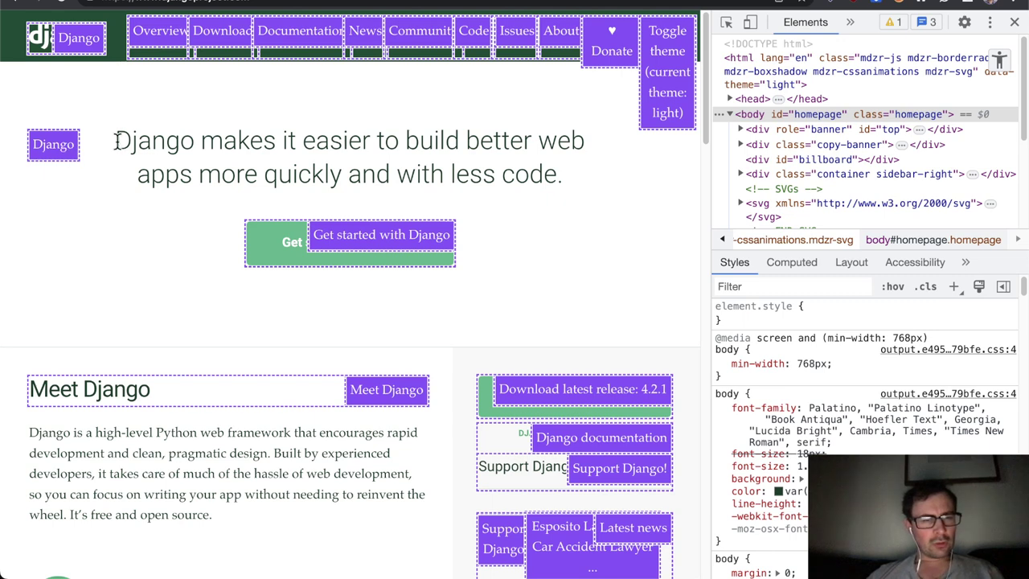
left_click_drag(116, 140, 565, 188)
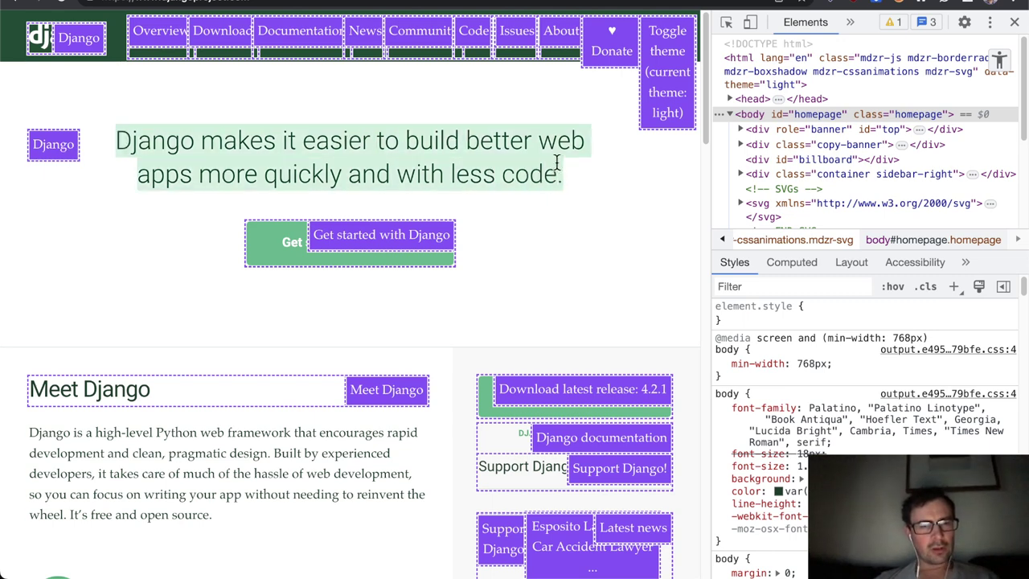
triple_click(162, 150)
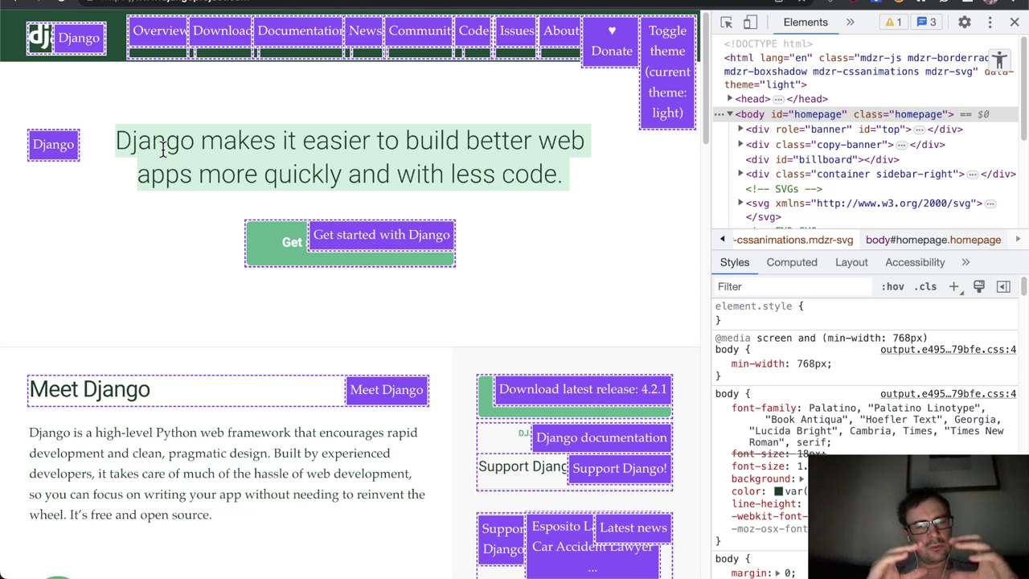
double_click(161, 150)
triple_click(162, 149)
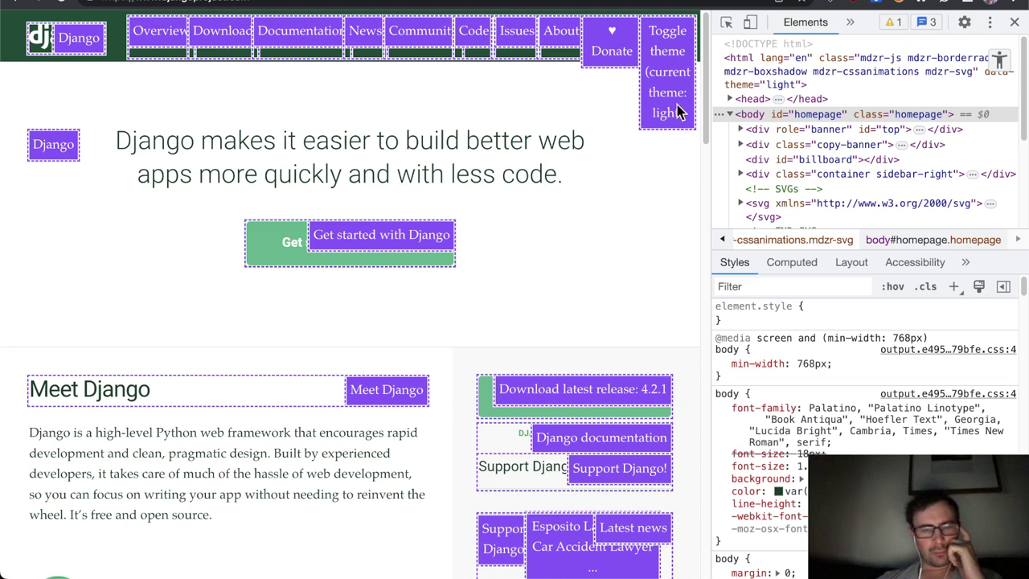
Toggle the Accessible names overlay off and then back on in Accessibility Insights.
scroll(609, 143, "down", 3)
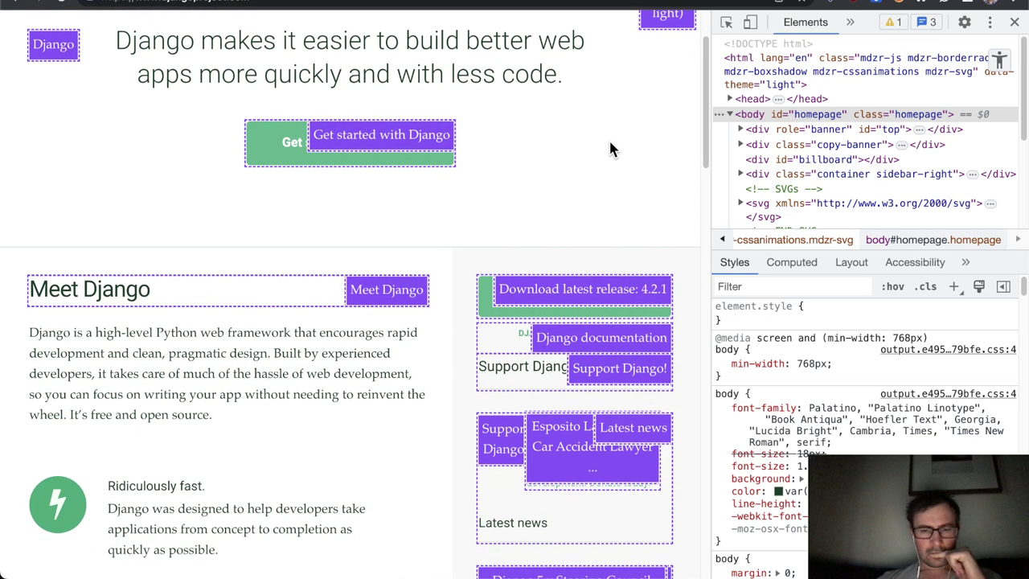
scroll(610, 143, "down", 2)
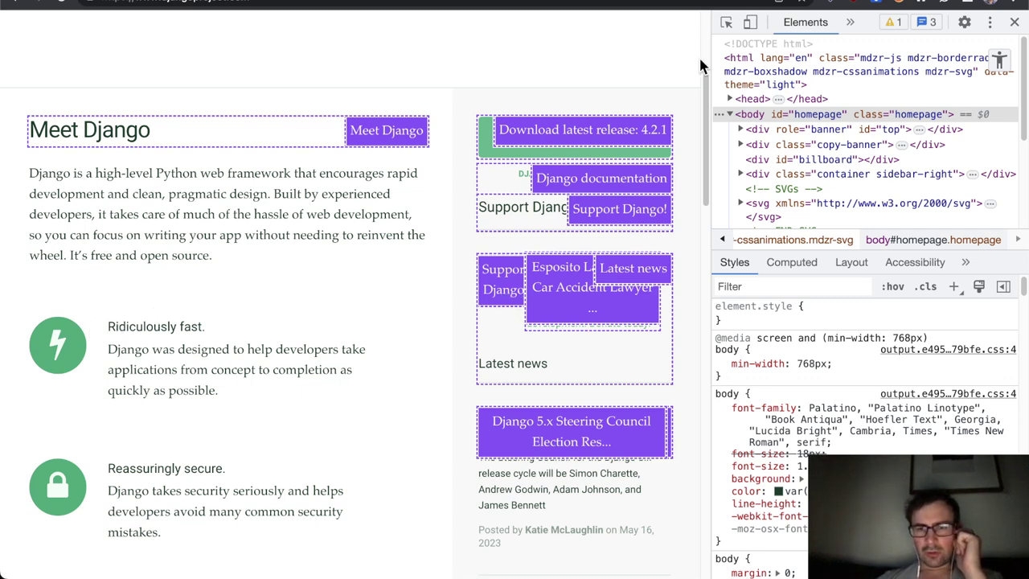
left_click(836, 6)
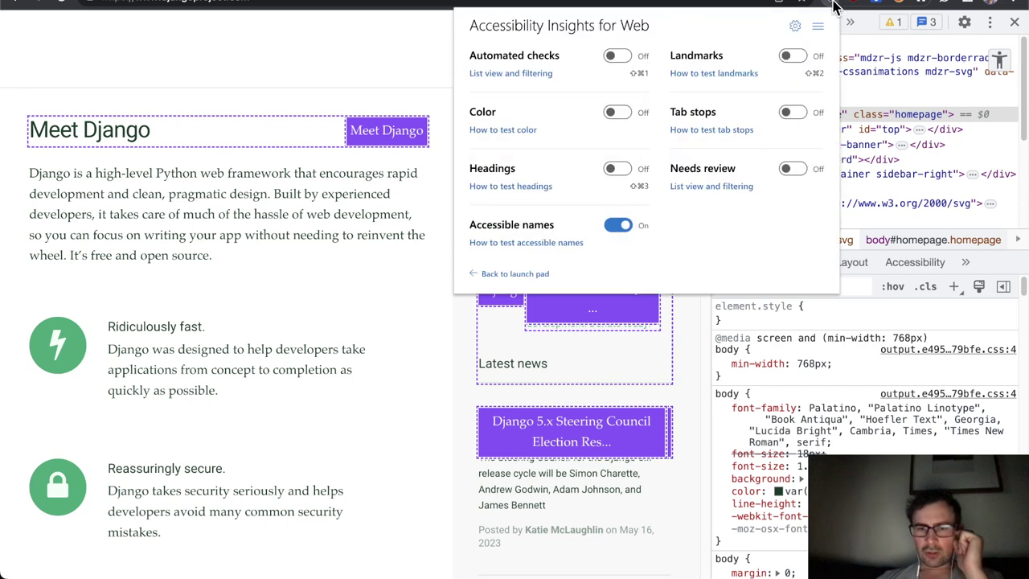
left_click(619, 224)
left_click(406, 294)
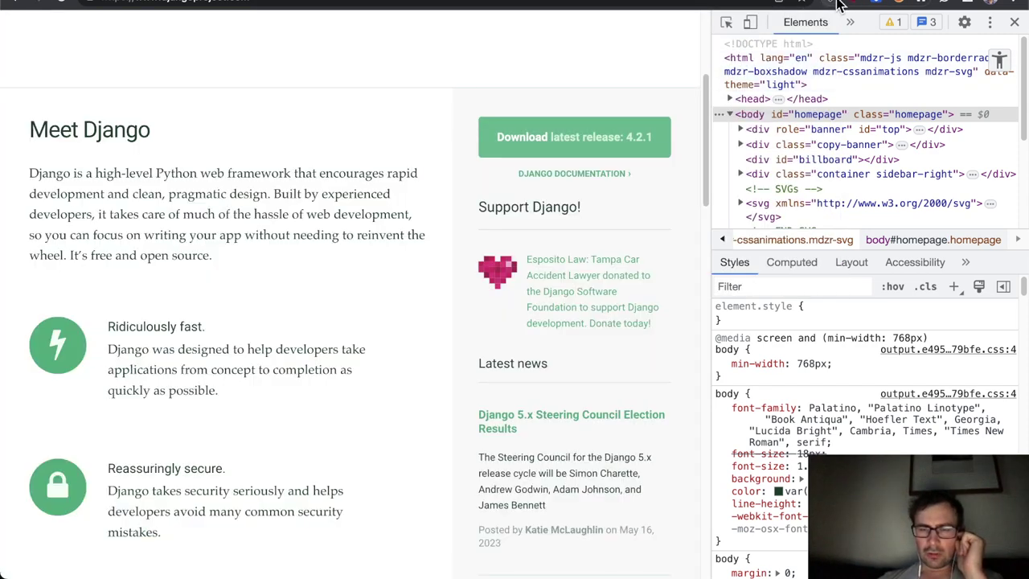
left_click(836, 6)
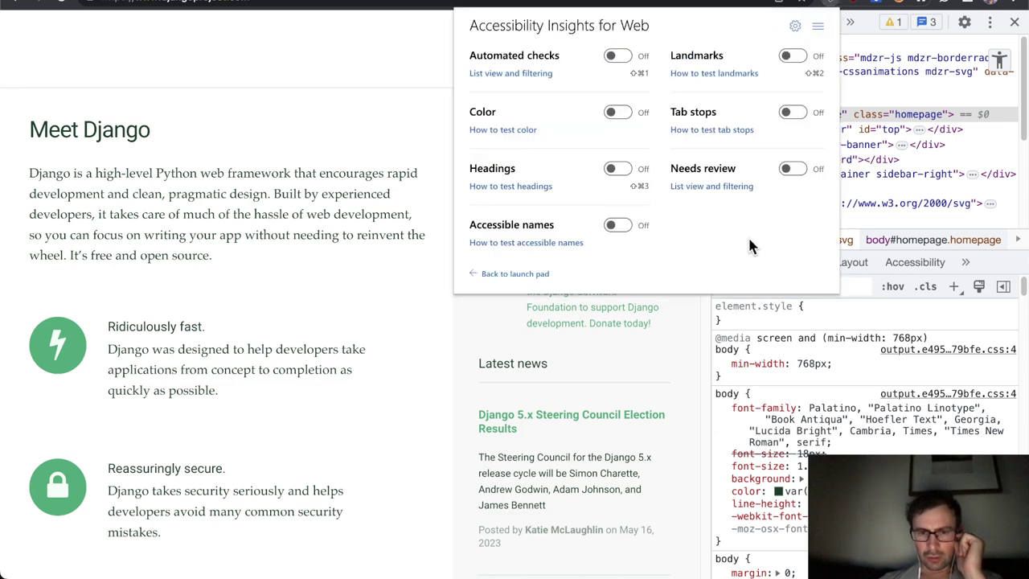
left_click(618, 225)
left_click(351, 276)
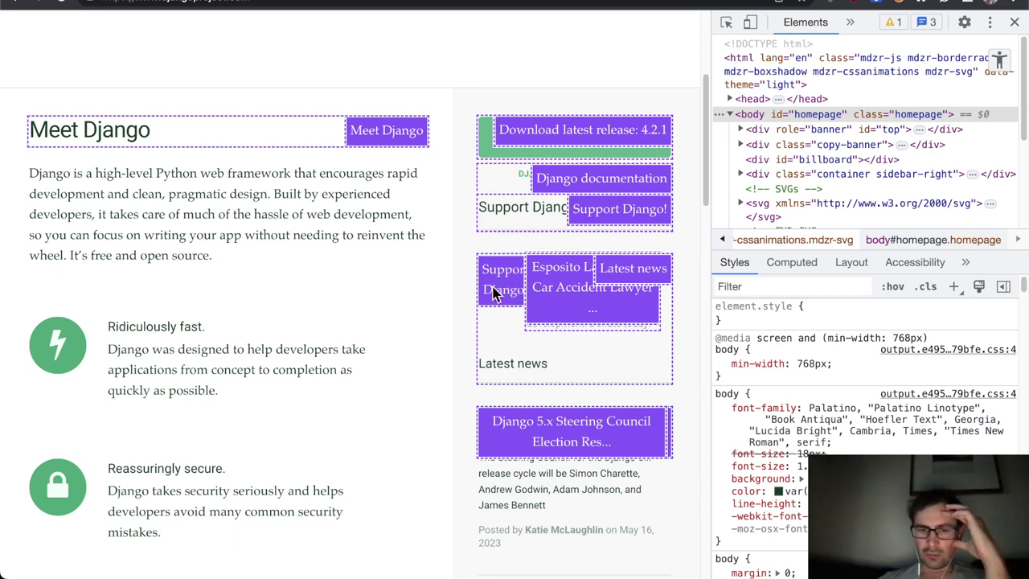
Scroll down to the footer to review labels like Diversity Statement and In-kind donors.
scroll(463, 275, "down", 3)
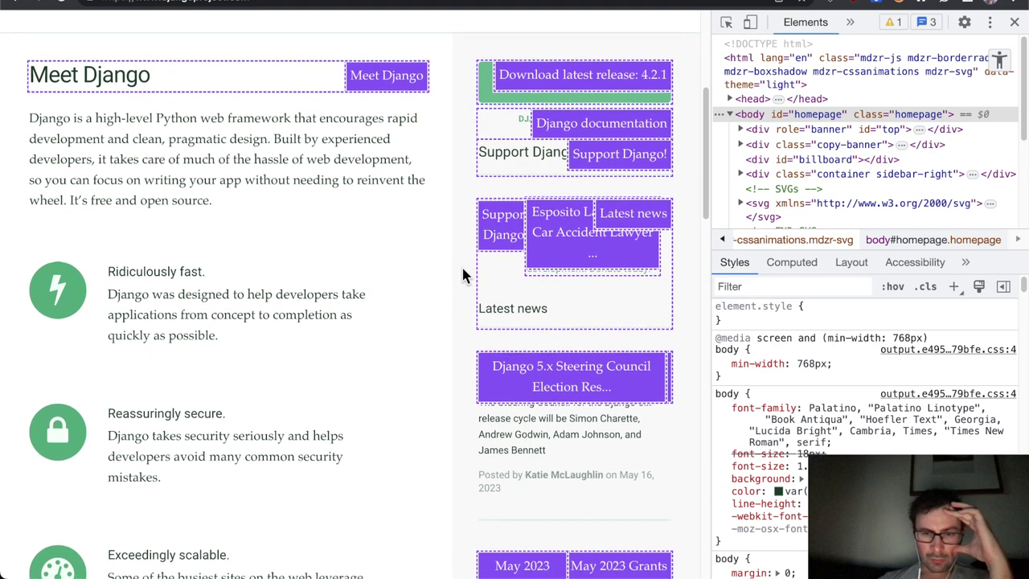
scroll(463, 275, "down", 10)
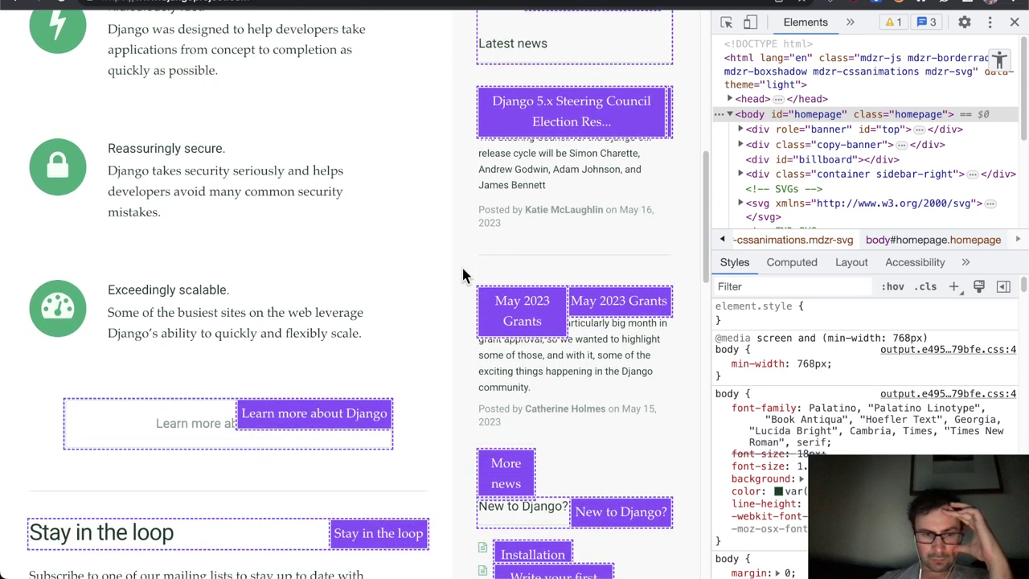
scroll(463, 274, "down", 6)
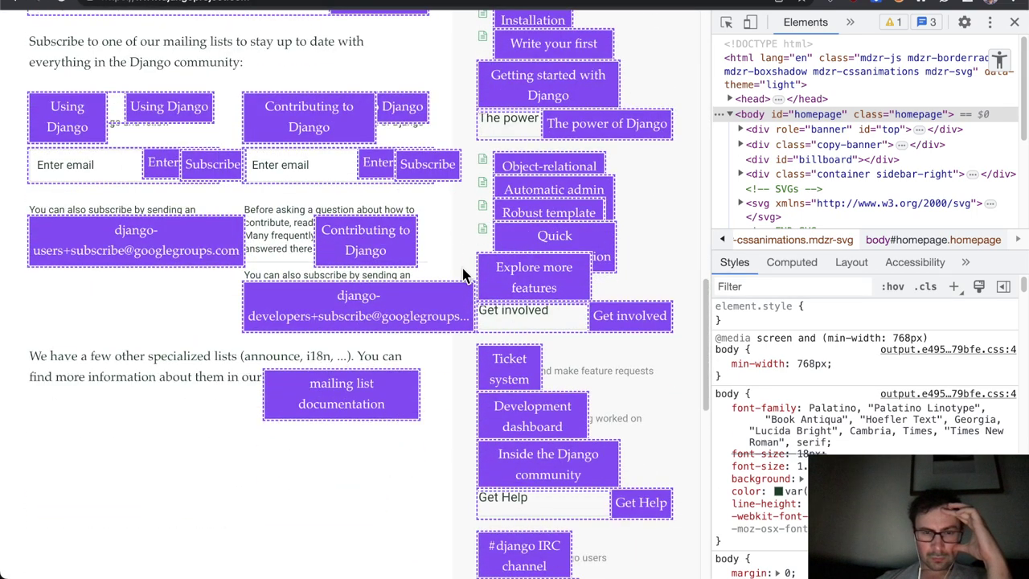
scroll(463, 275, "down", 1)
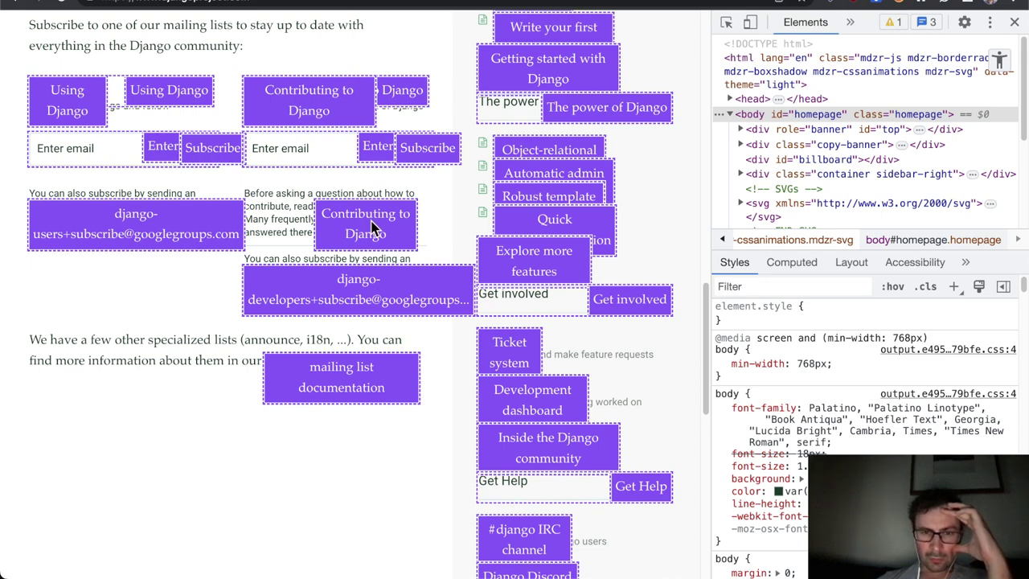
scroll(370, 223, "down", 11)
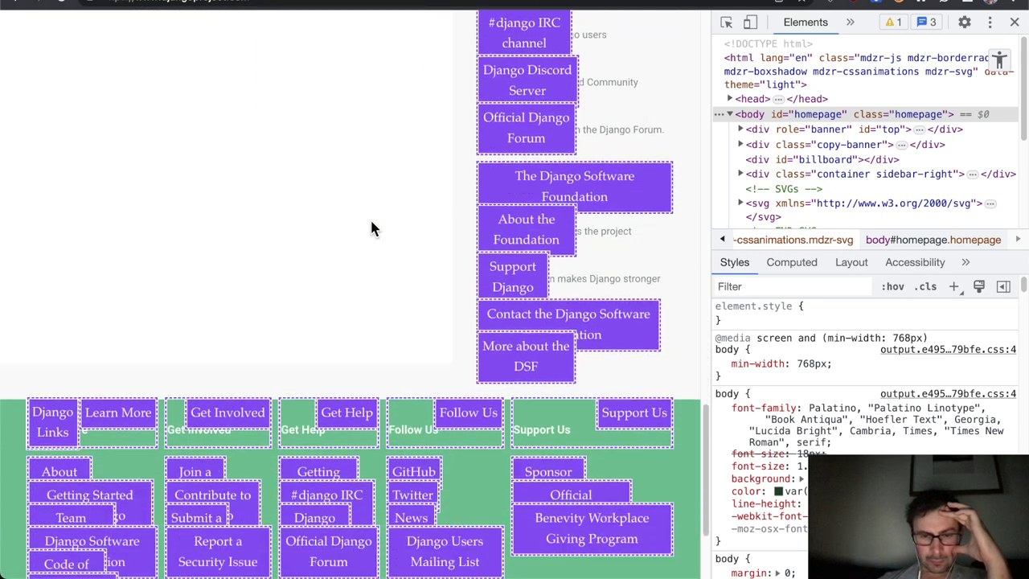
scroll(371, 224, "down", 4)
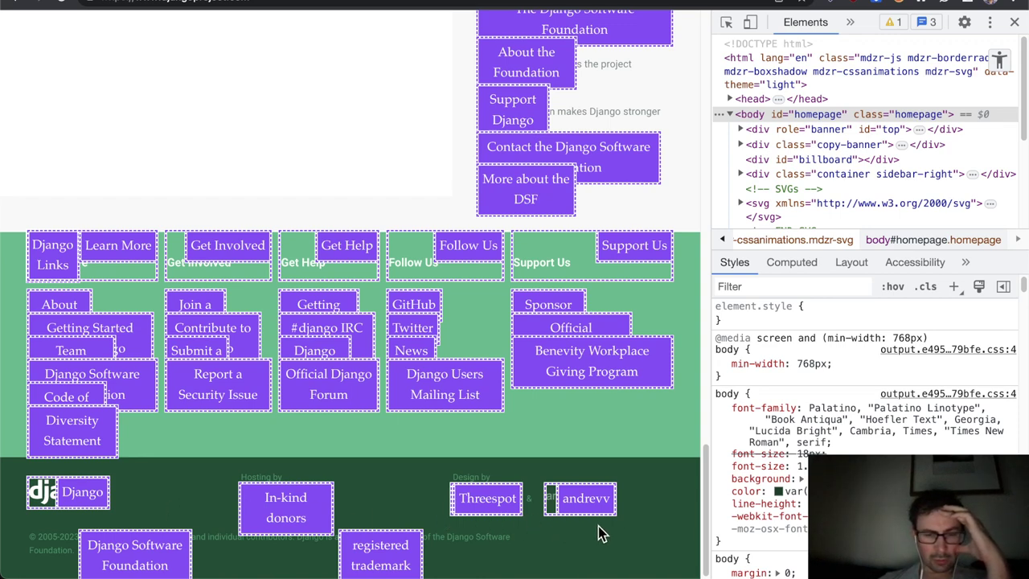
Replace the Accessible names overlay with Automated checks in Accessibility Insights.
left_click(834, 3)
left_click(619, 225)
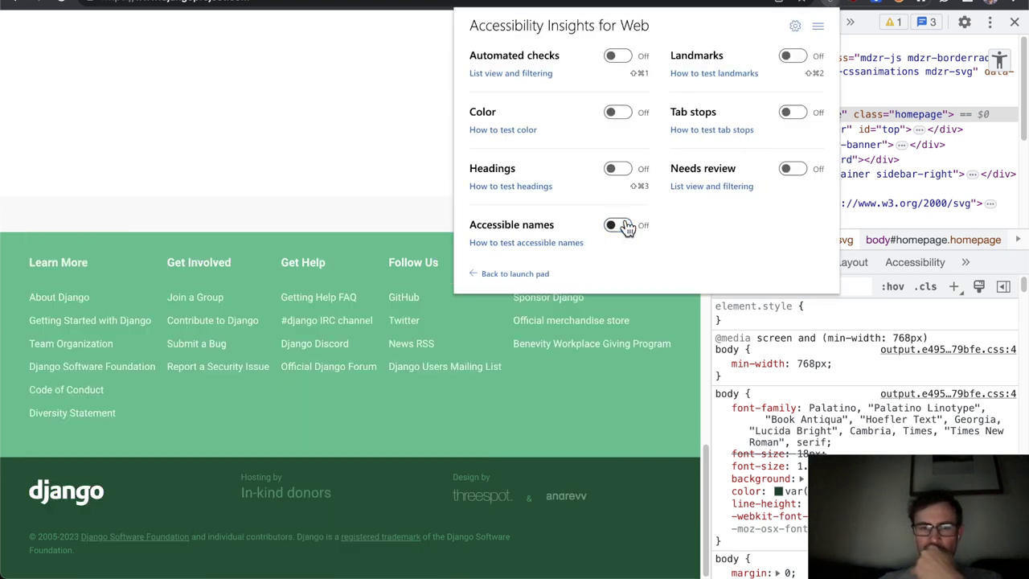
scroll(336, 179, "up", 1)
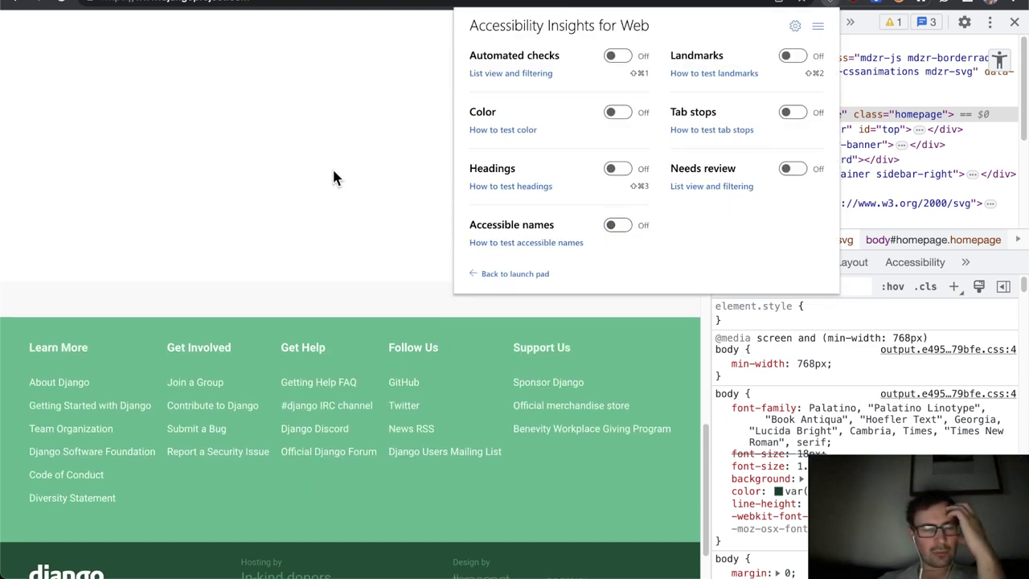
left_click(620, 57)
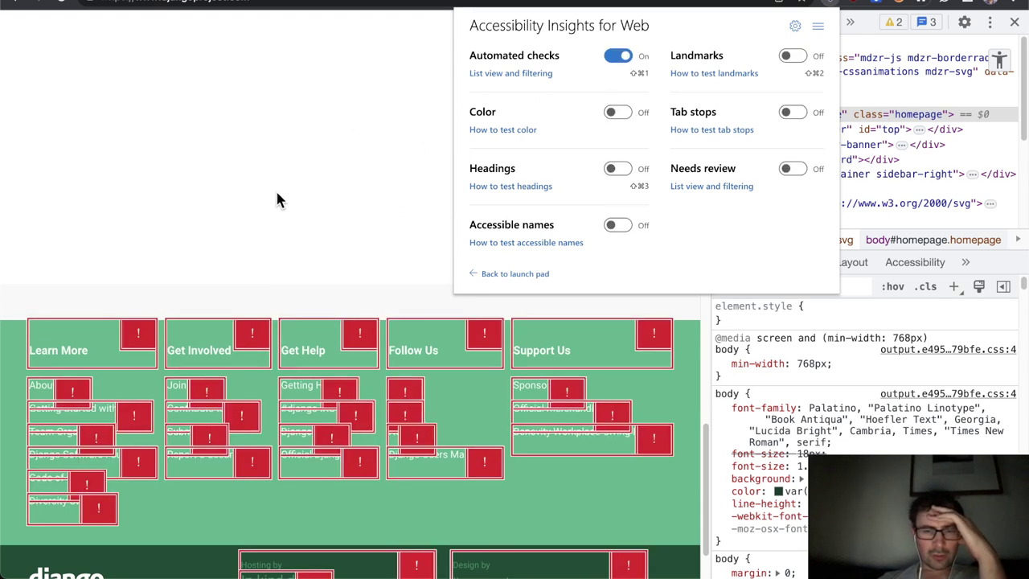
left_click(277, 201)
Scroll through the homepage to review failure markers on Download latest release, Documentation and news headlines.
scroll(276, 201, "down", 2)
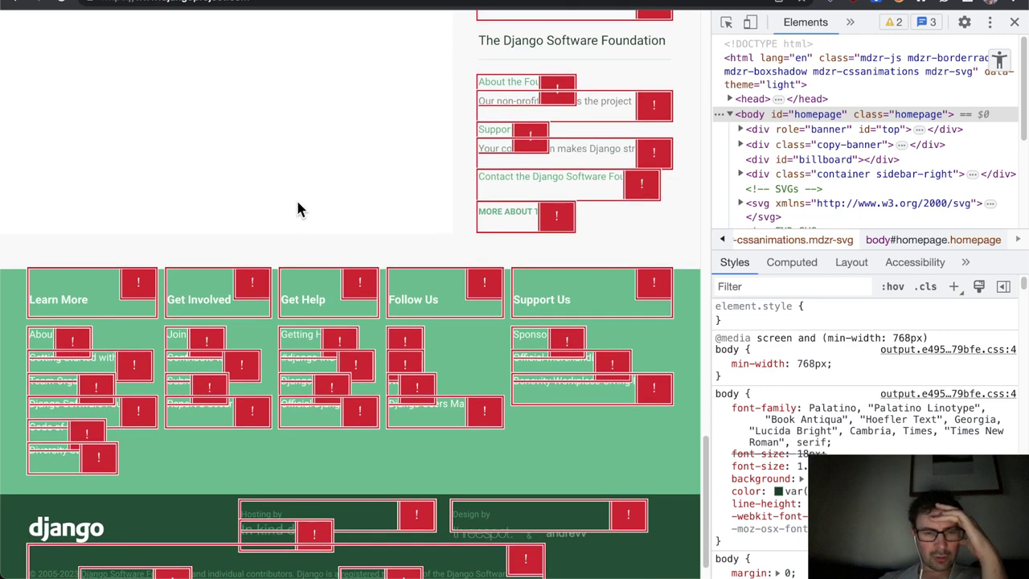
scroll(298, 209, "down", 1)
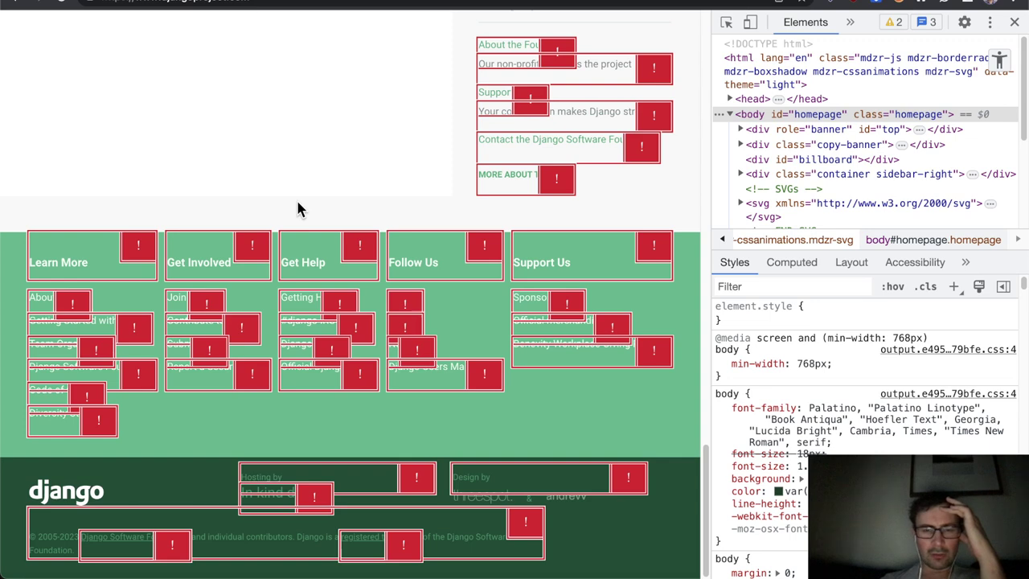
scroll(298, 209, "up", 1)
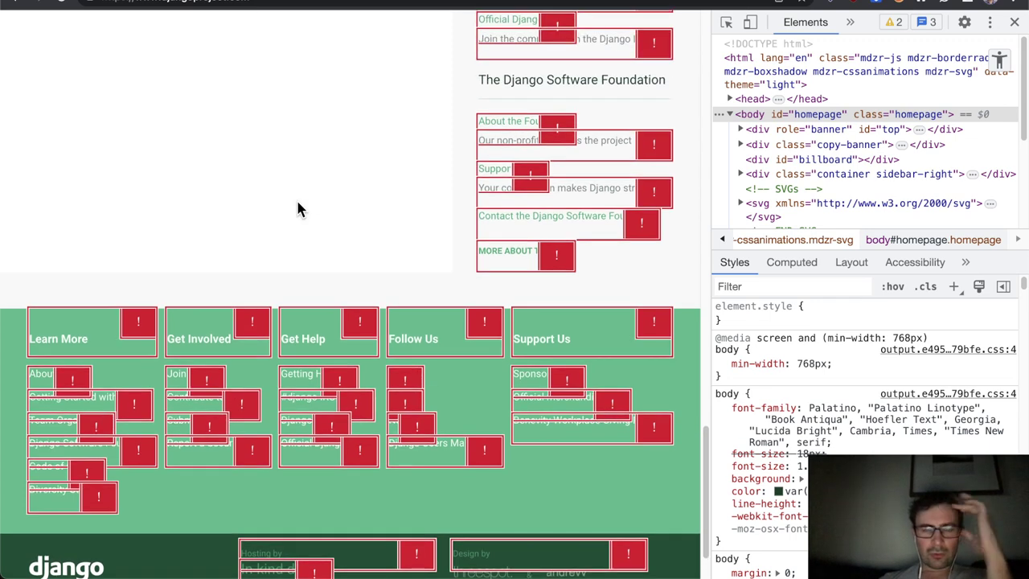
scroll(307, 234, "up", 3)
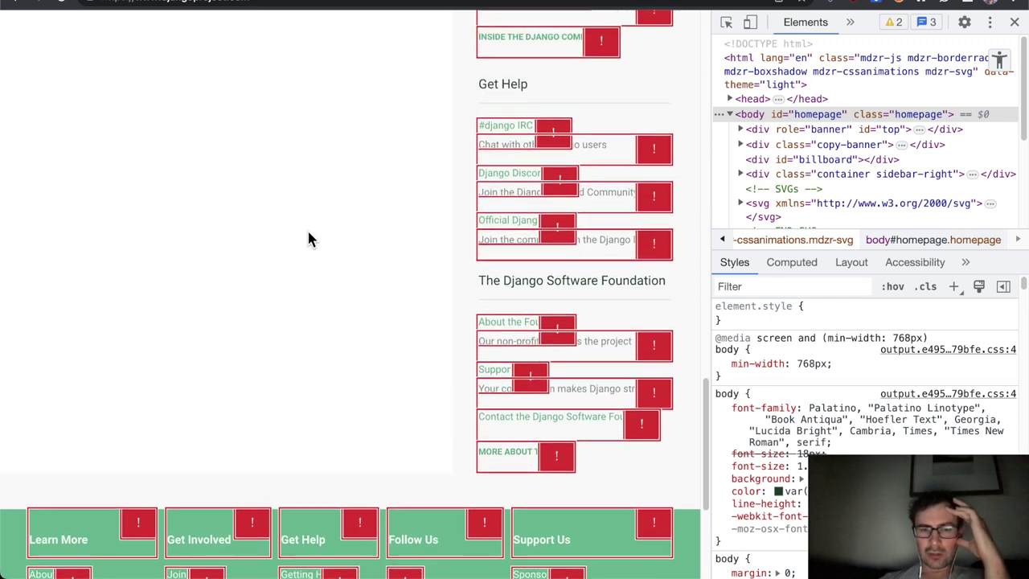
scroll(308, 239, "down", 2)
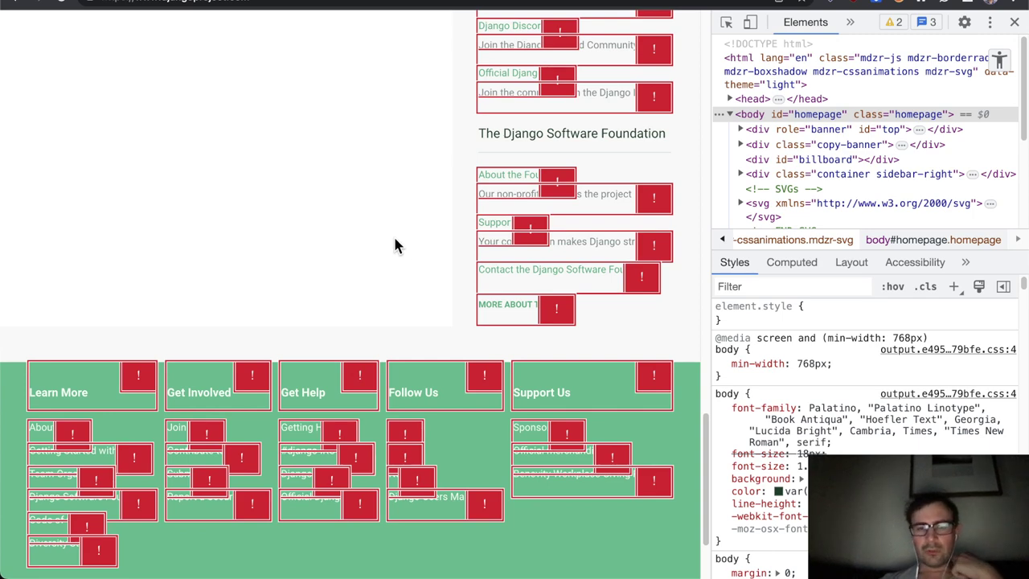
scroll(395, 238, "down", 2)
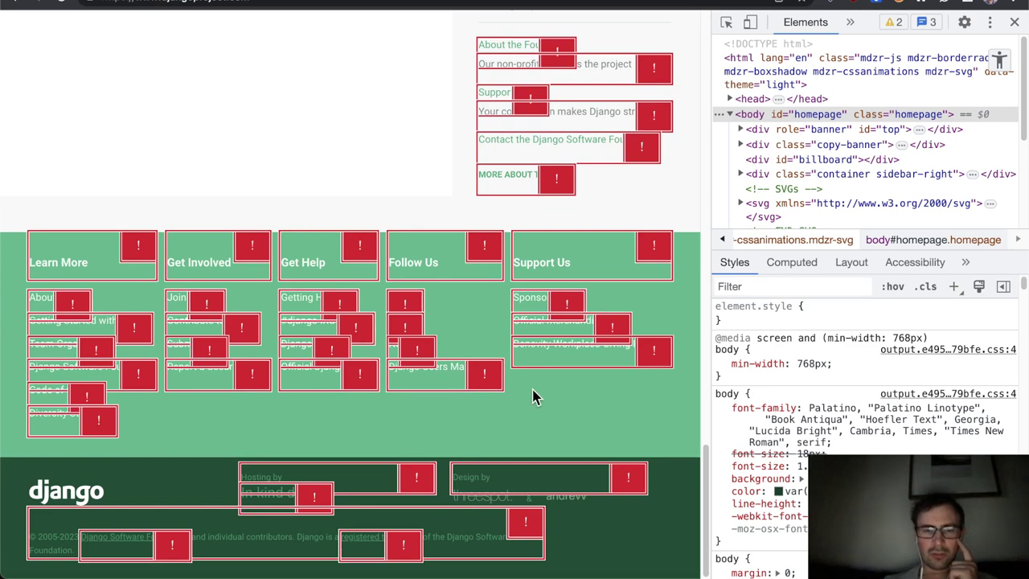
scroll(533, 392, "up", 9)
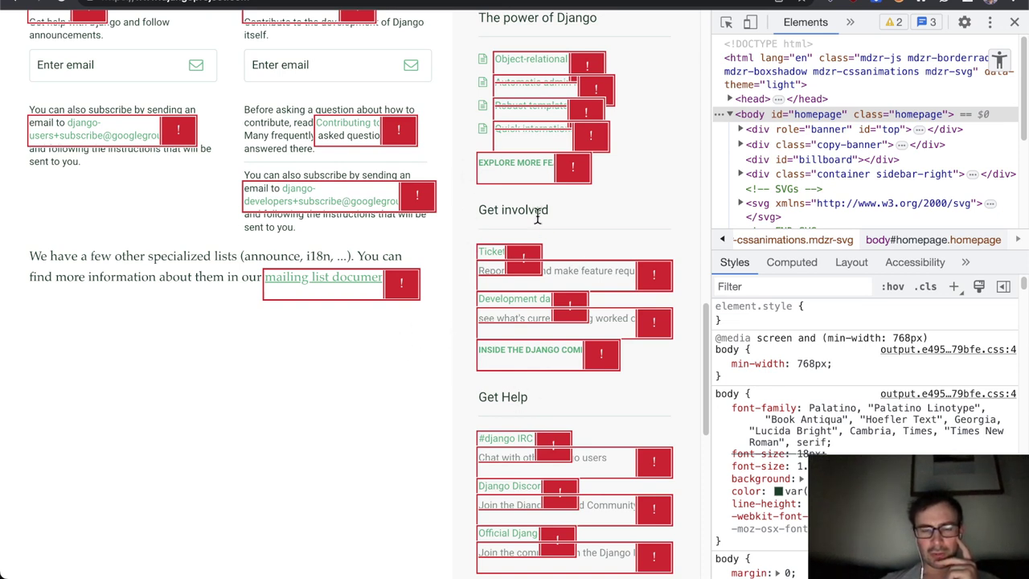
scroll(533, 208, "up", 3)
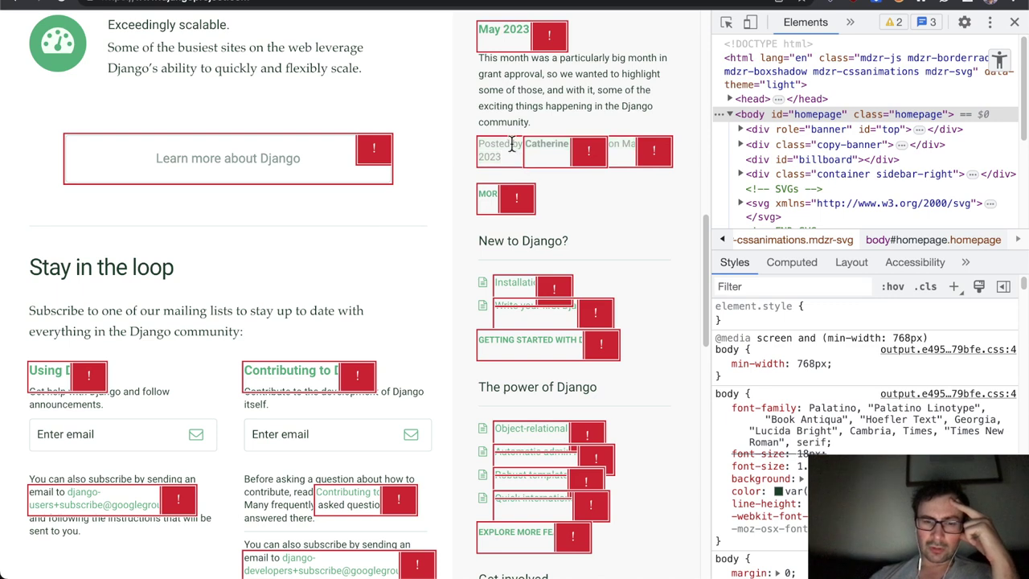
scroll(579, 165, "up", 4)
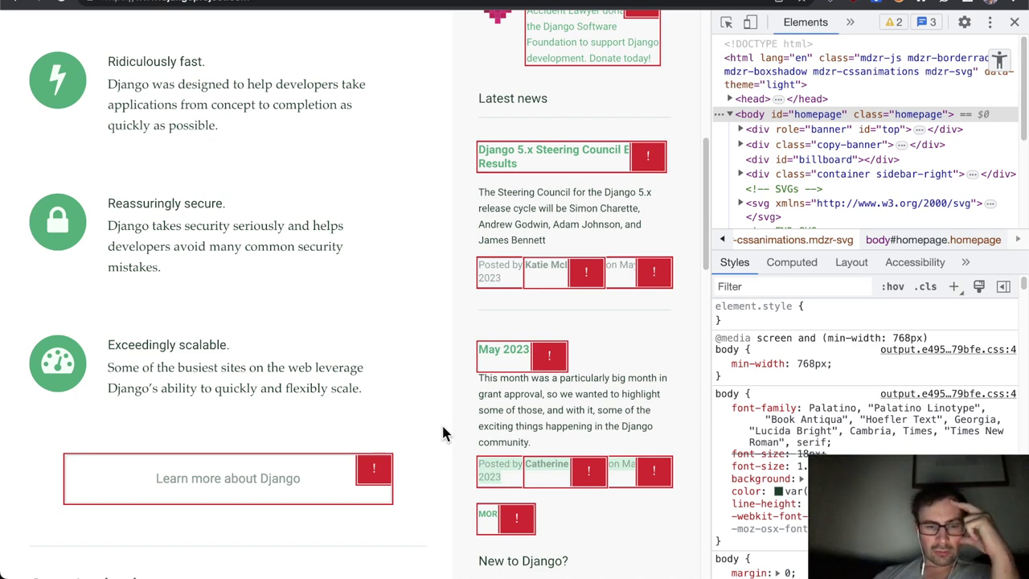
View the contrast-failure details for Learn more about Django and the Steering Council link.
left_click(386, 471)
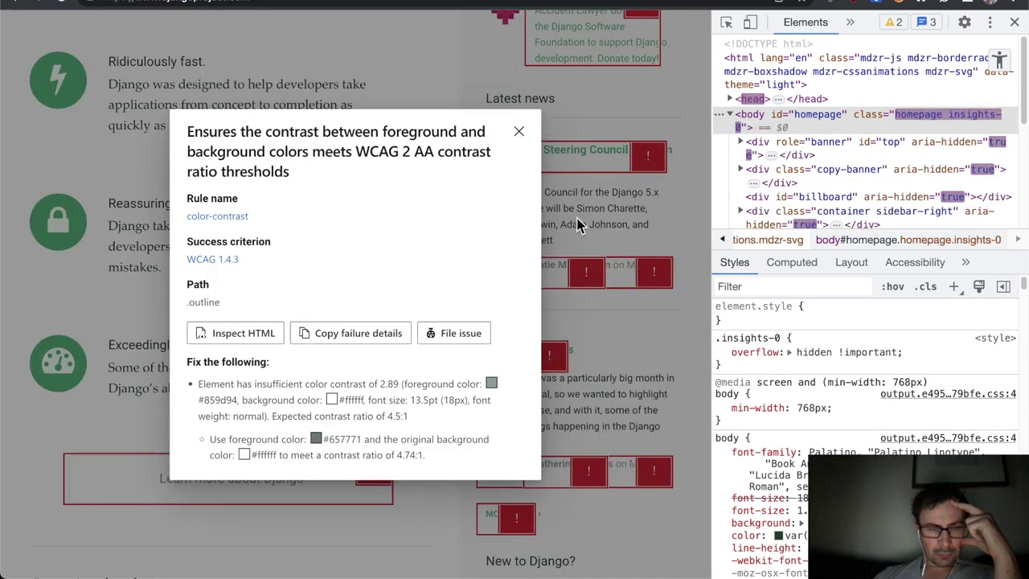
left_click(518, 131)
left_click(647, 161)
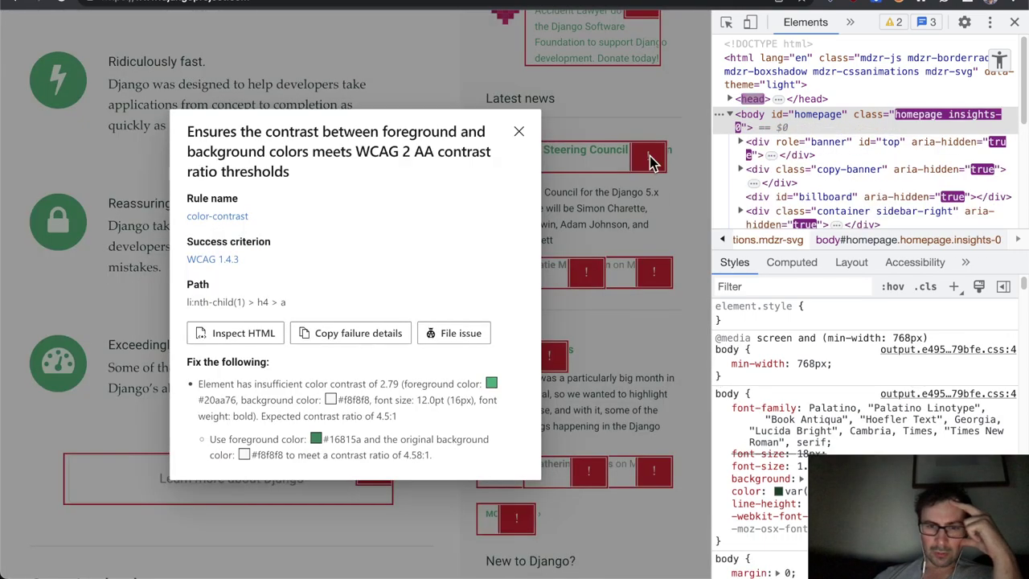
left_click(520, 130)
scroll(524, 121, "up", 5)
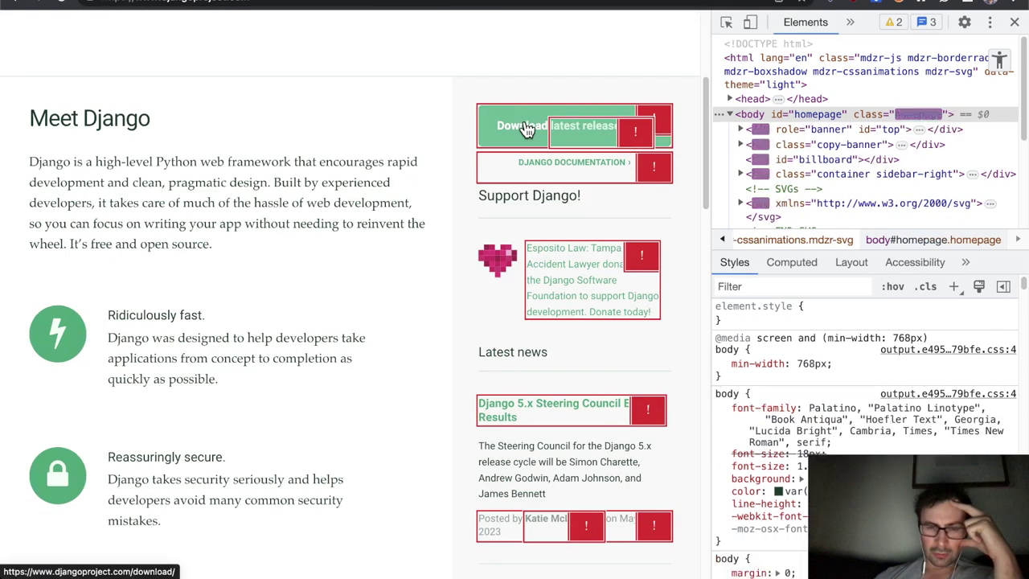
left_click_drag(713, 291, 498, 269)
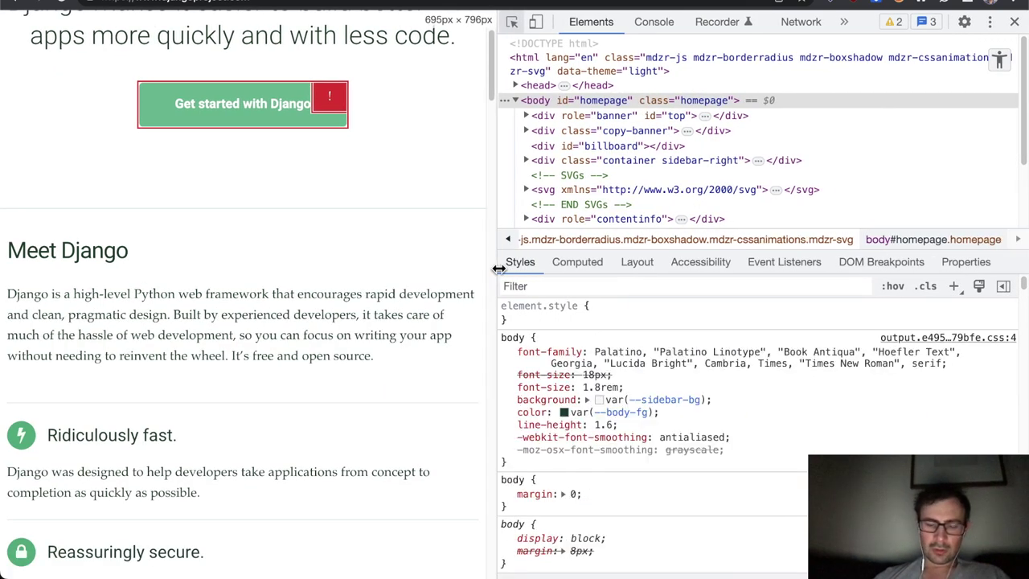
key("super+shift+p")
type("css o")
key("Return")
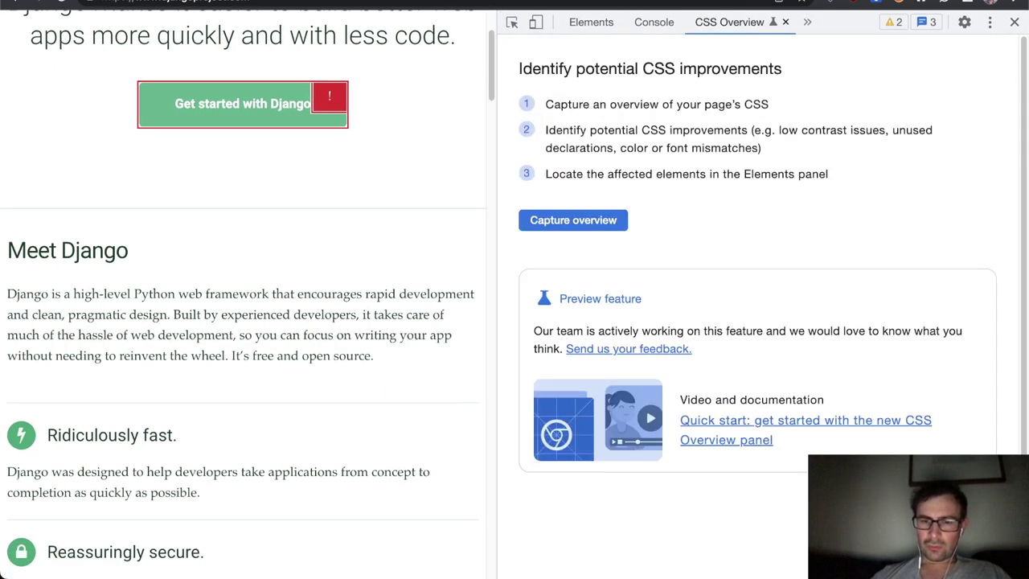
left_click(609, 229)
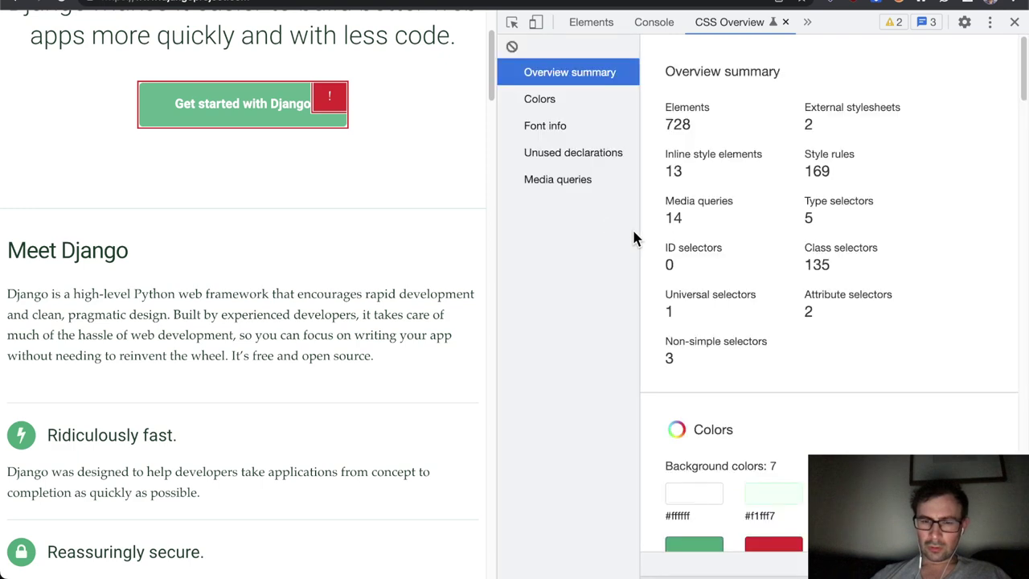
scroll(750, 277, "down", 5)
scroll(752, 281, "down", 5)
scroll(751, 279, "down", 2)
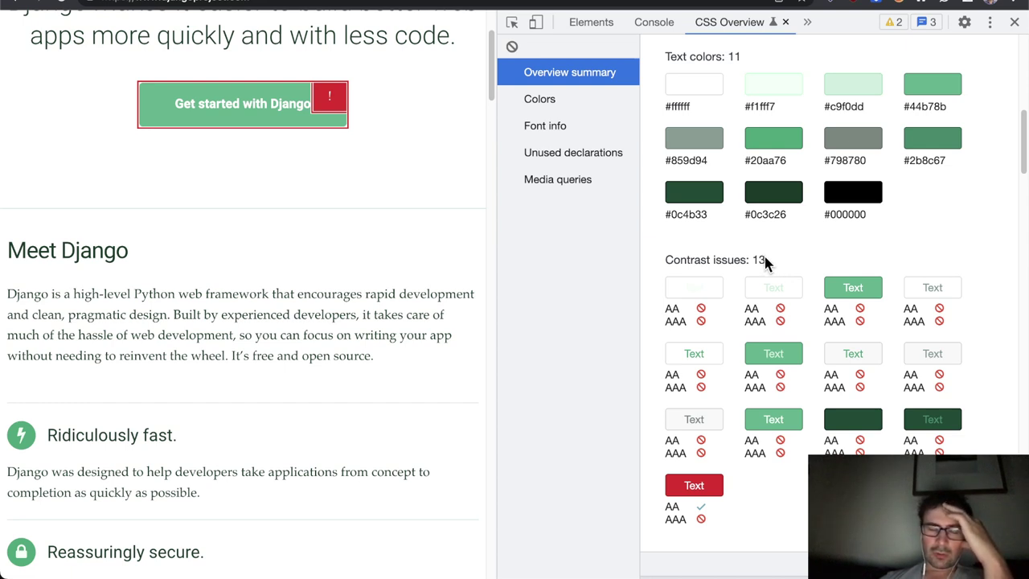
scroll(766, 263, "up", 4)
scroll(764, 264, "down", 1)
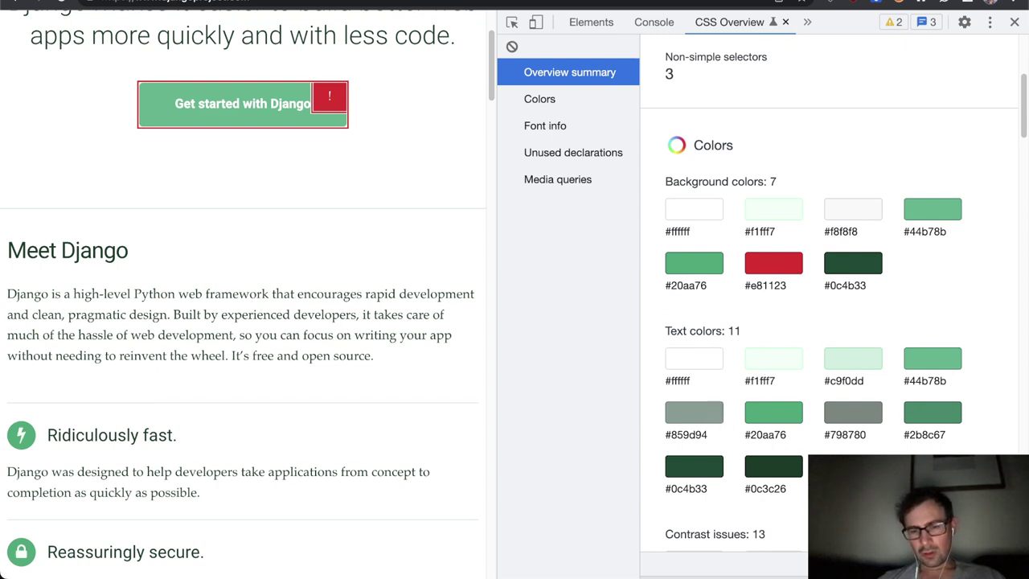
scroll(848, 426, "up", 5)
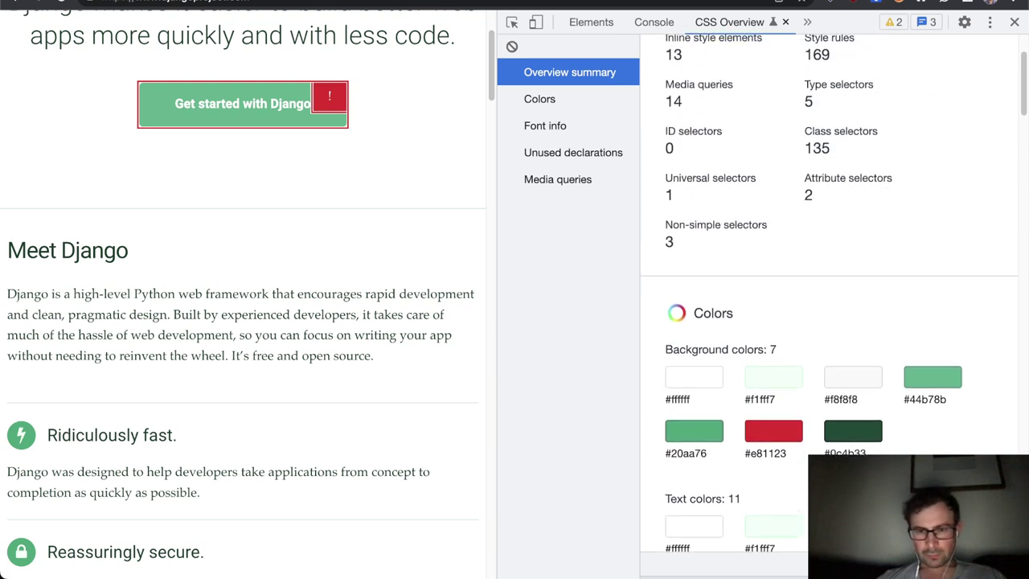
scroll(850, 428, "up", 4)
scroll(849, 428, "down", 4)
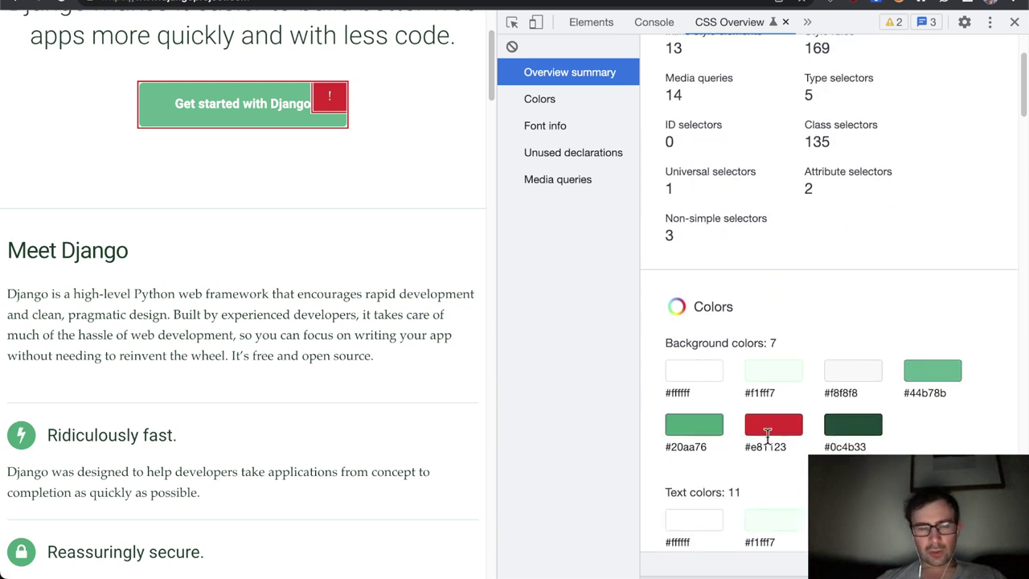
Turn off the Automated checks highlights in Accessibility Insights.
left_click(833, 4)
left_click(627, 55)
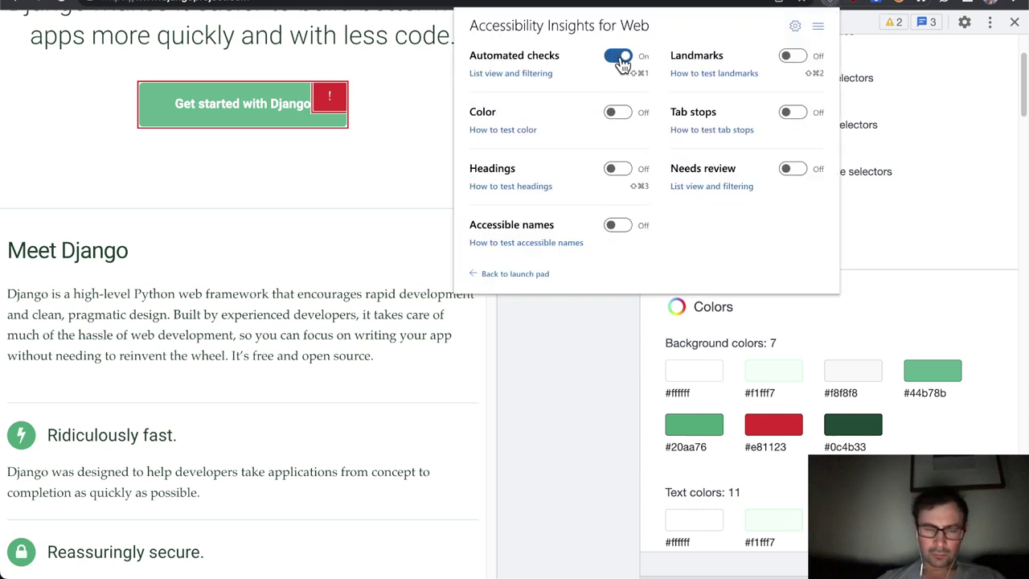
left_click(332, 223)
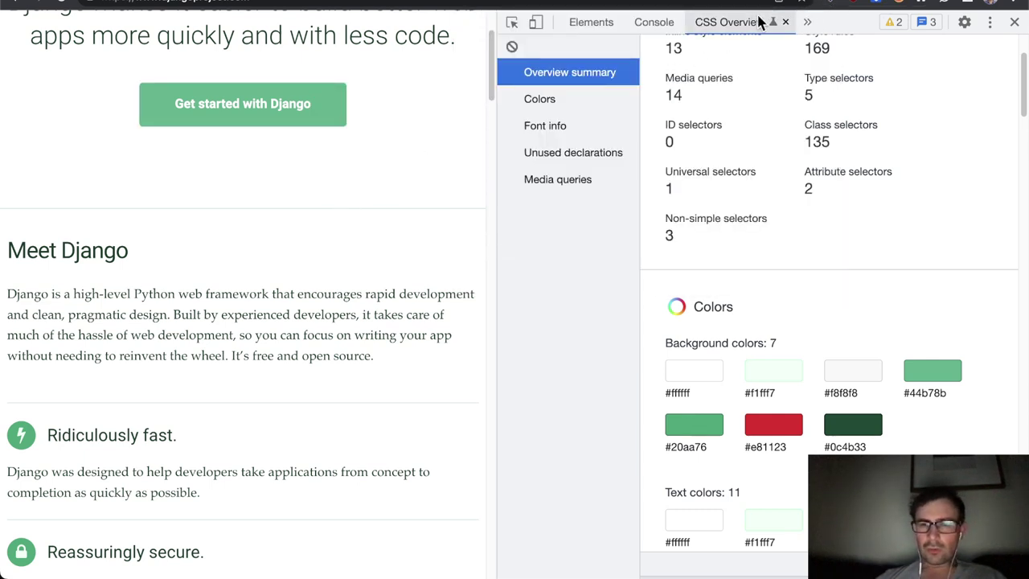
Show the DevTools Elements panel and set Chrome's font size to Very large.
left_click(591, 22)
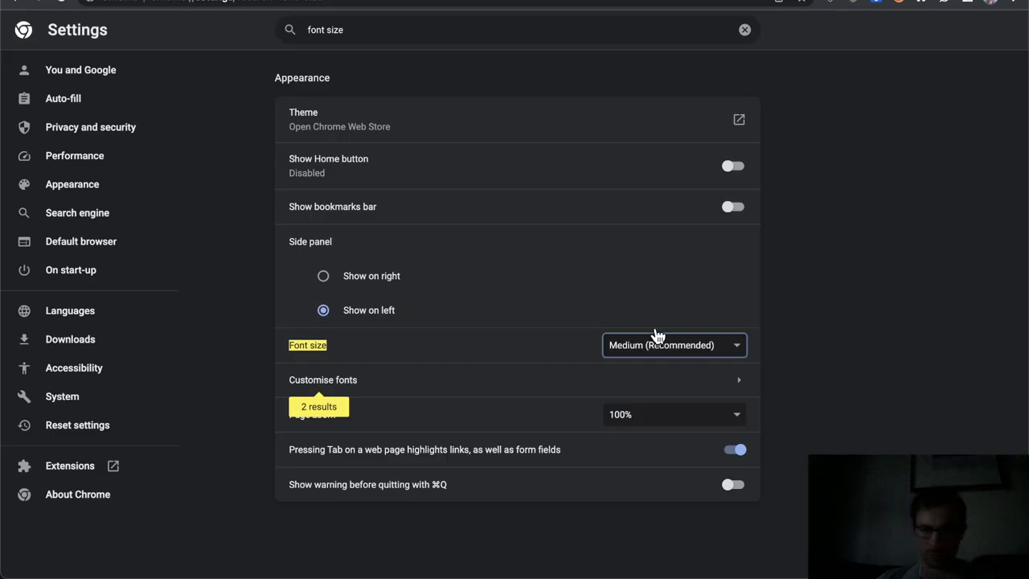
left_click(664, 348)
left_click(646, 377)
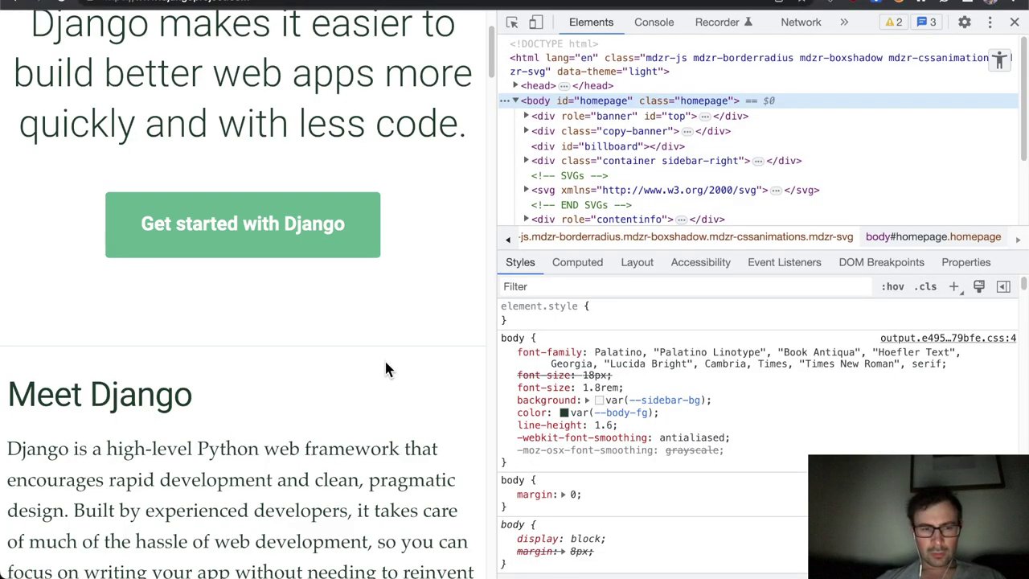
Scroll through the Django homepage to review it at the Very large font size.
scroll(385, 368, "up", 3)
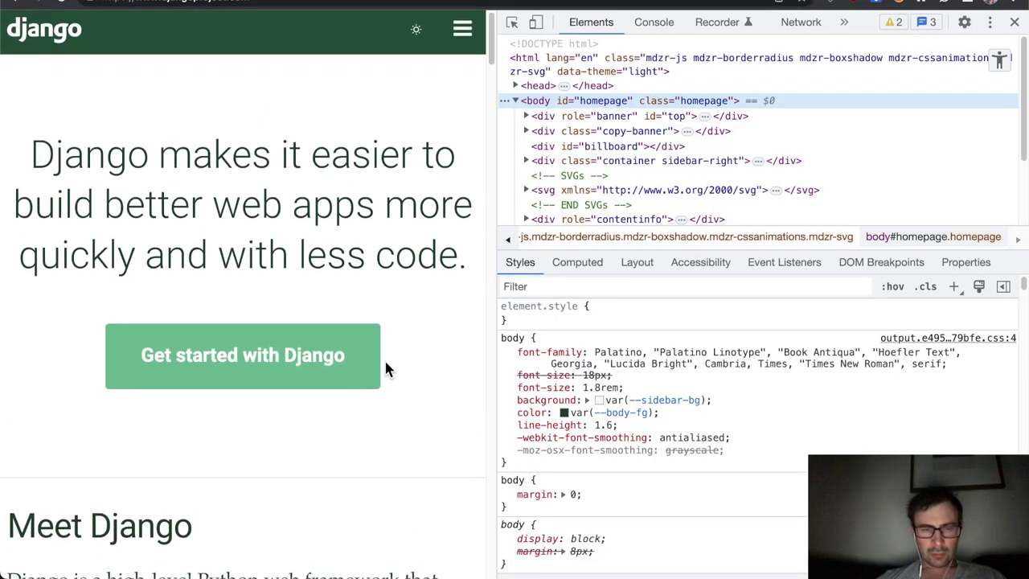
scroll(385, 368, "down", 10)
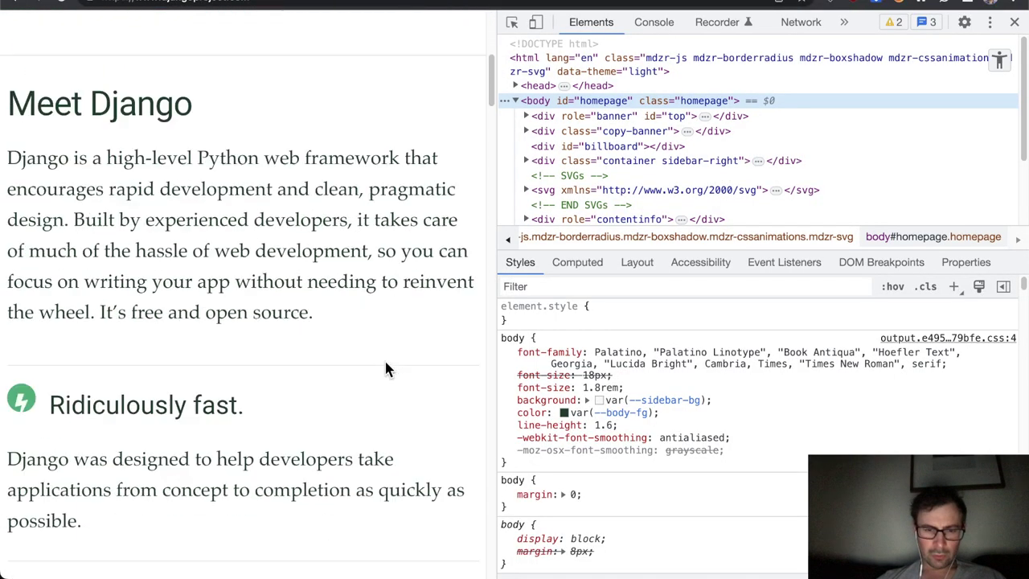
scroll(384, 368, "up", 10)
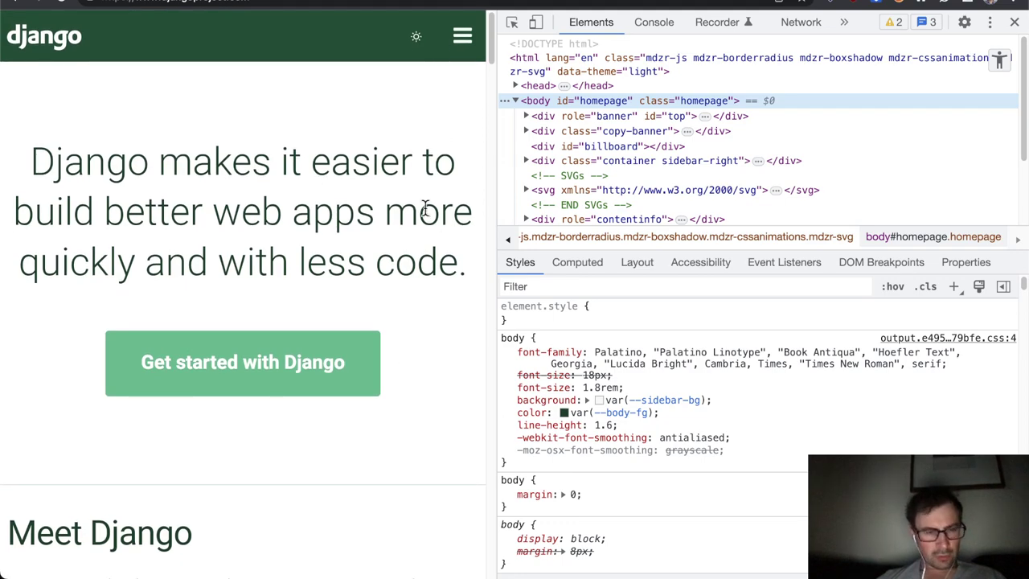
scroll(425, 207, "down", 5)
scroll(425, 207, "down", 20)
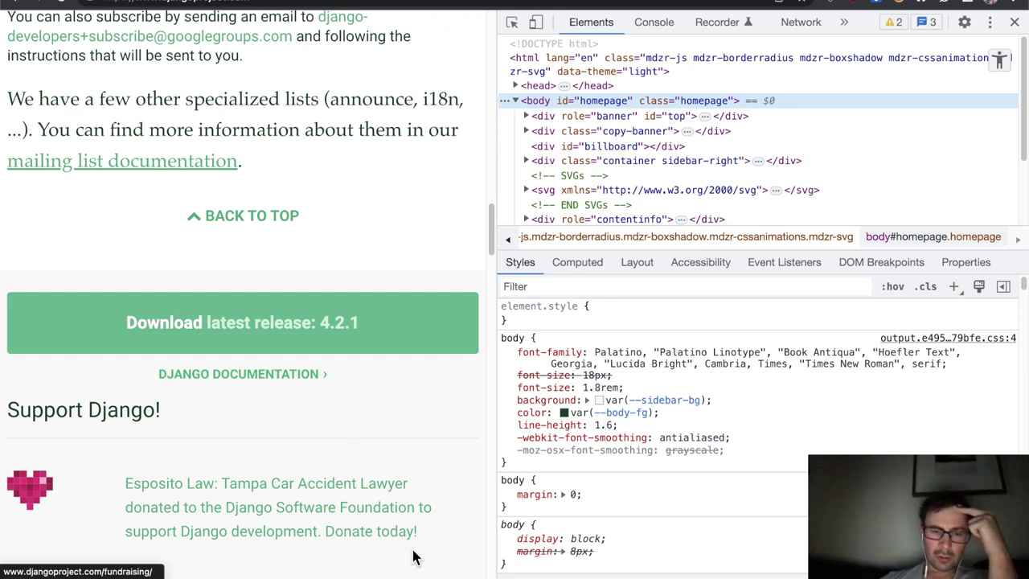
mouse_move(458, 554)
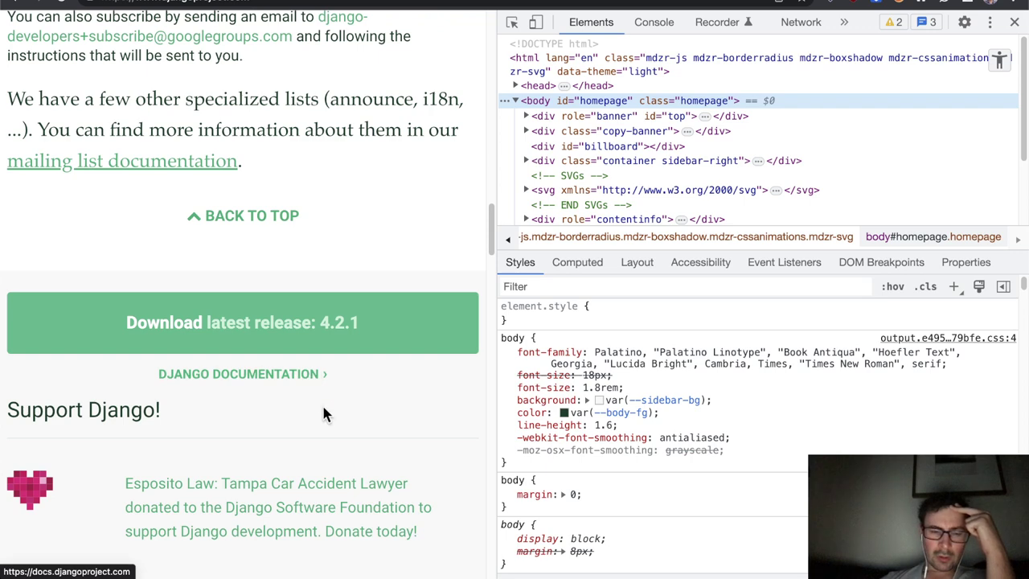
scroll(323, 414, "down", 1)
scroll(324, 412, "up", 2)
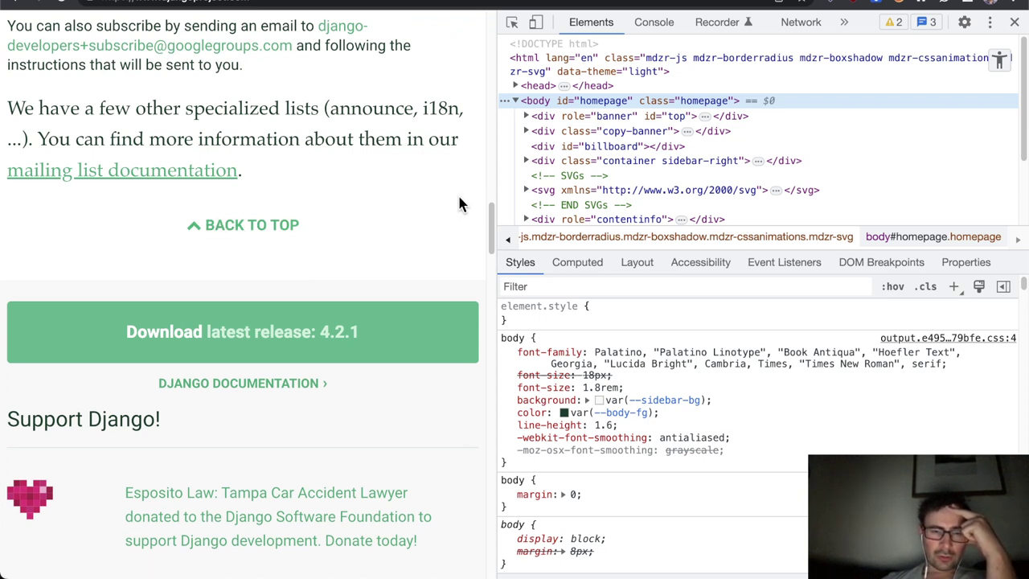
scroll(349, 247, "down", 5)
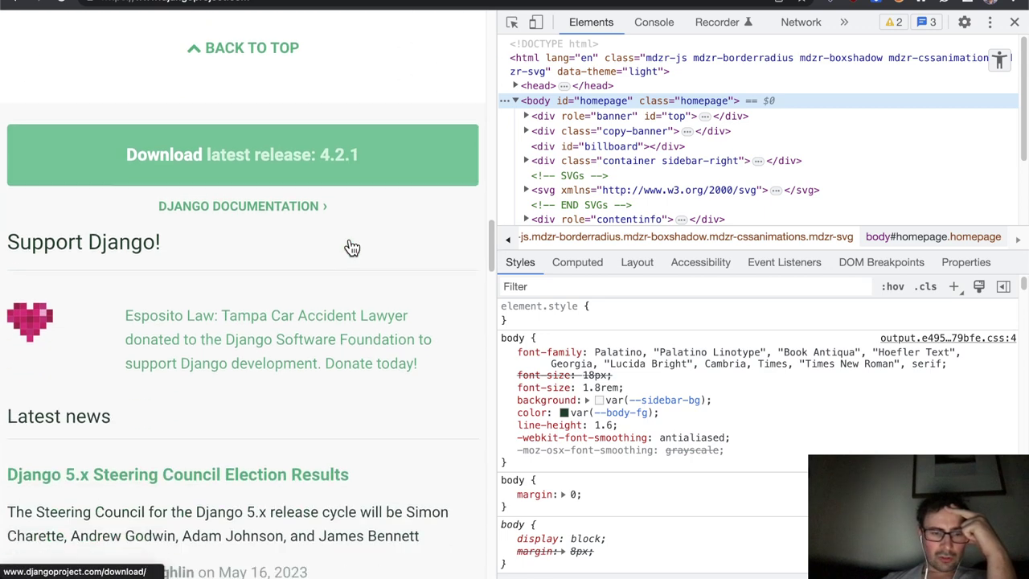
scroll(349, 246, "down", 6)
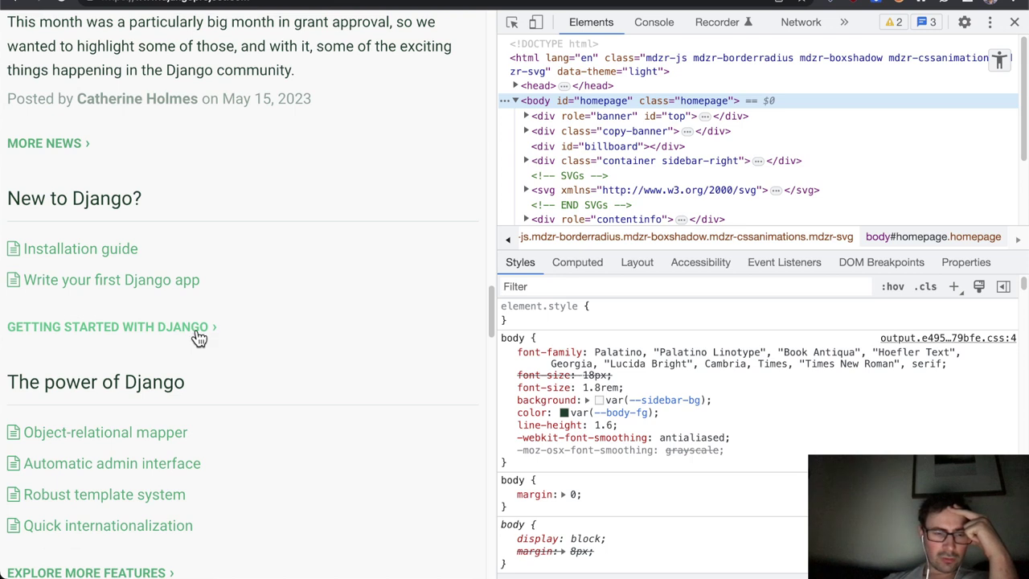
scroll(241, 338, "down", 1)
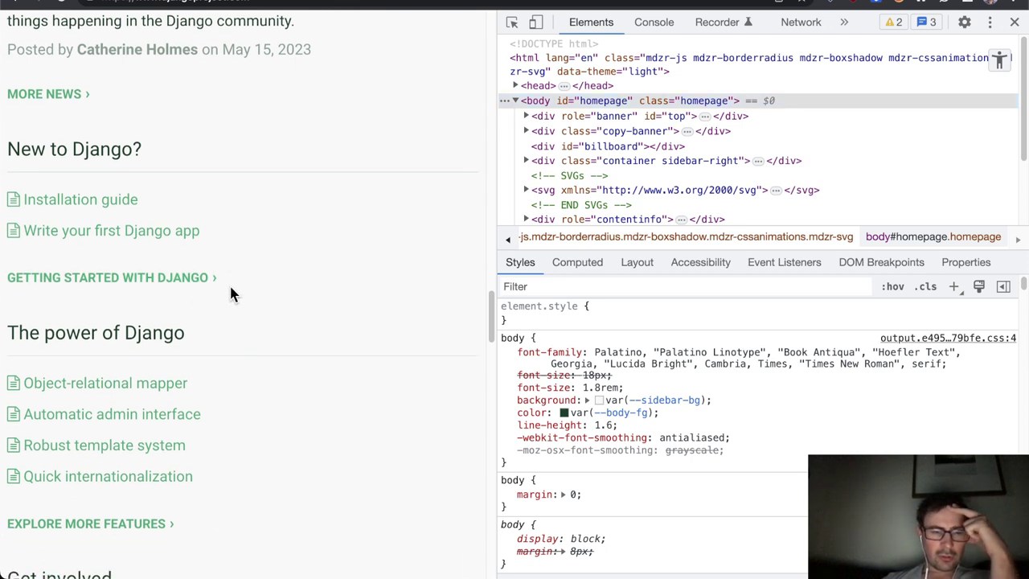
Highlight the Getting Started link and contributing sentence, then widen the page to 963px.
left_click_drag(217, 280, 7, 271)
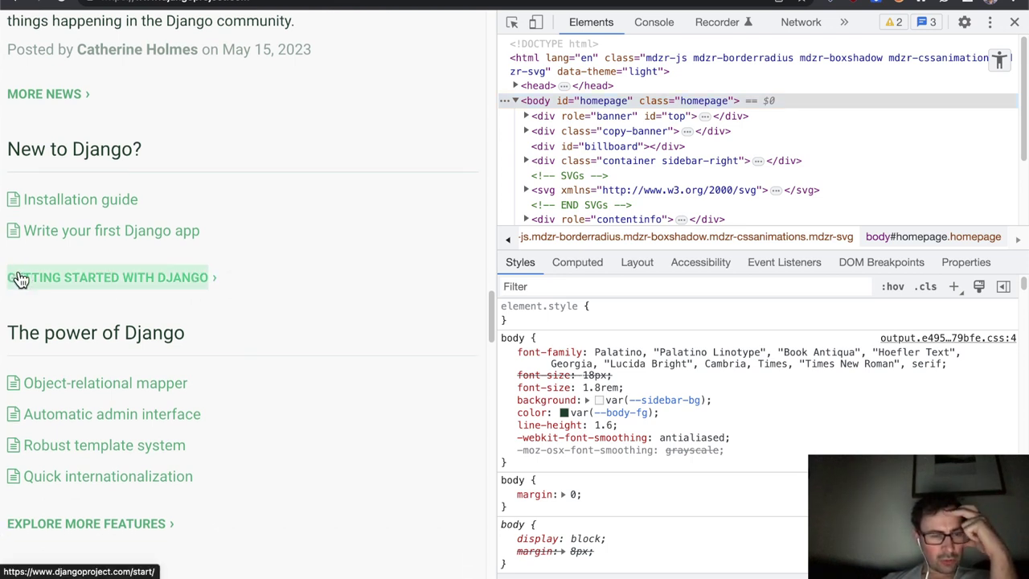
scroll(220, 313, "down", 5)
scroll(322, 265, "up", 15)
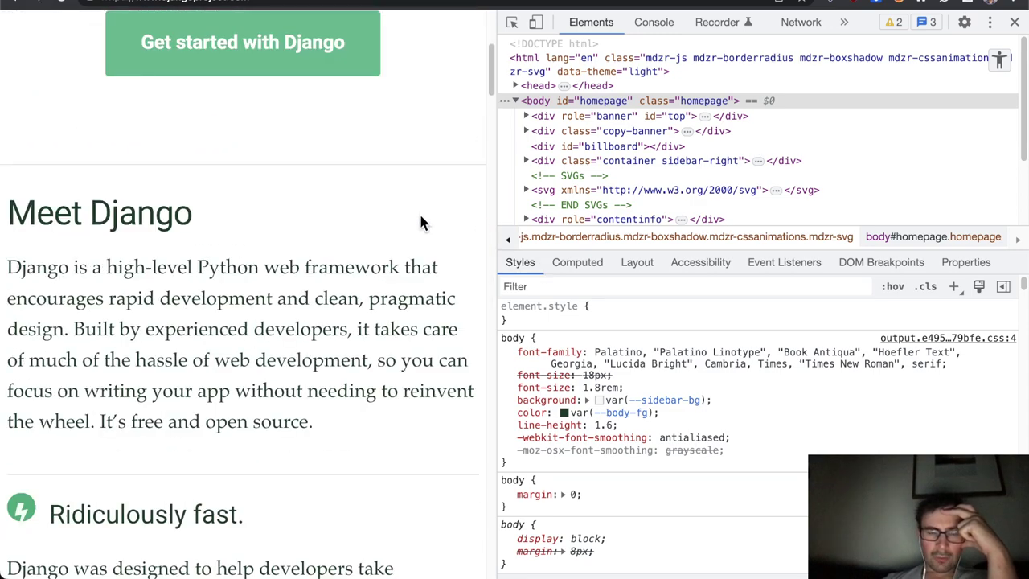
left_click(490, 202)
triple_click(439, 188)
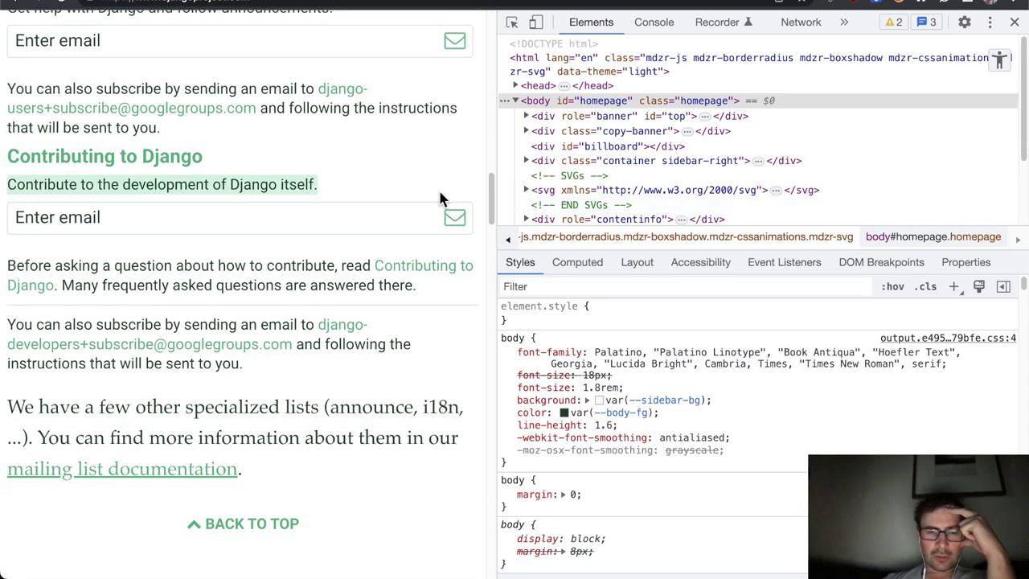
scroll(458, 185, "up", 20)
left_click_drag(496, 174, 689, 172)
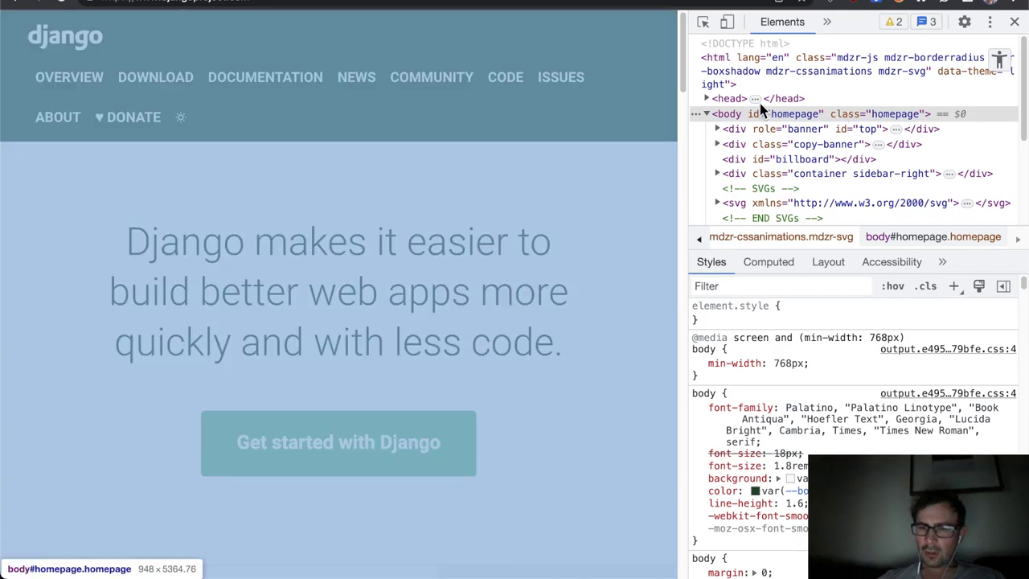
key("ctrl+Tab")
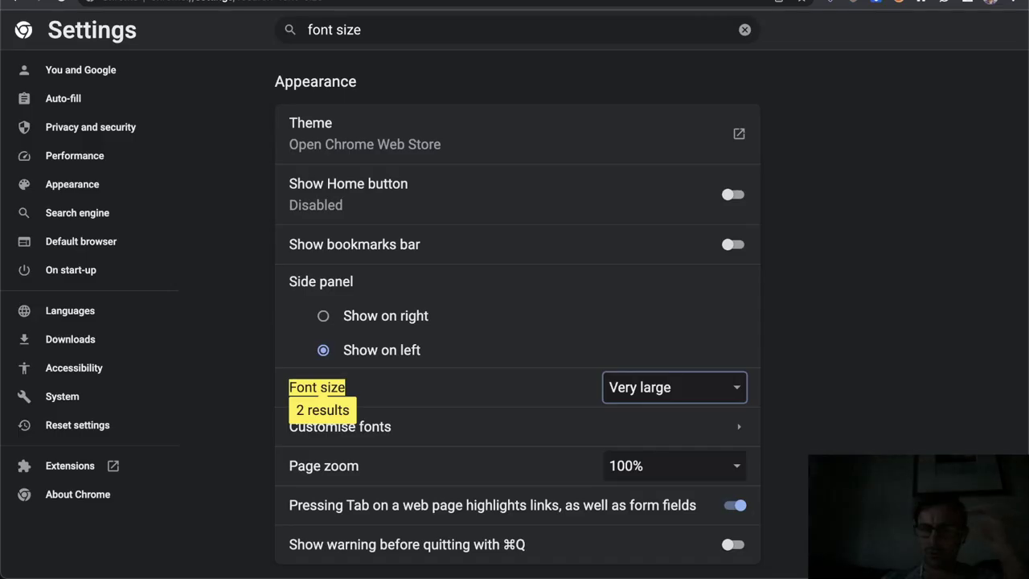
left_click(666, 400)
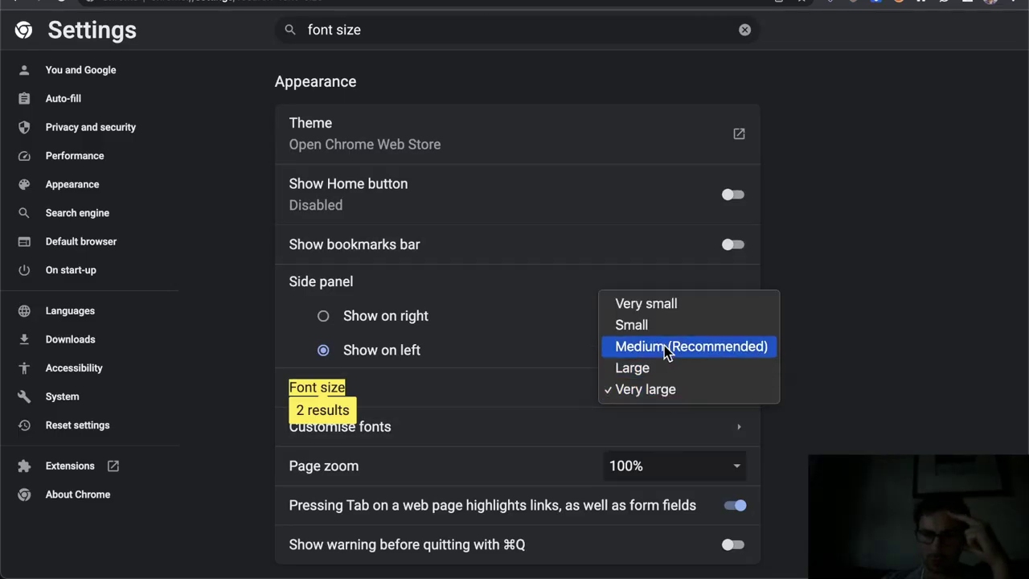
key("Escape")
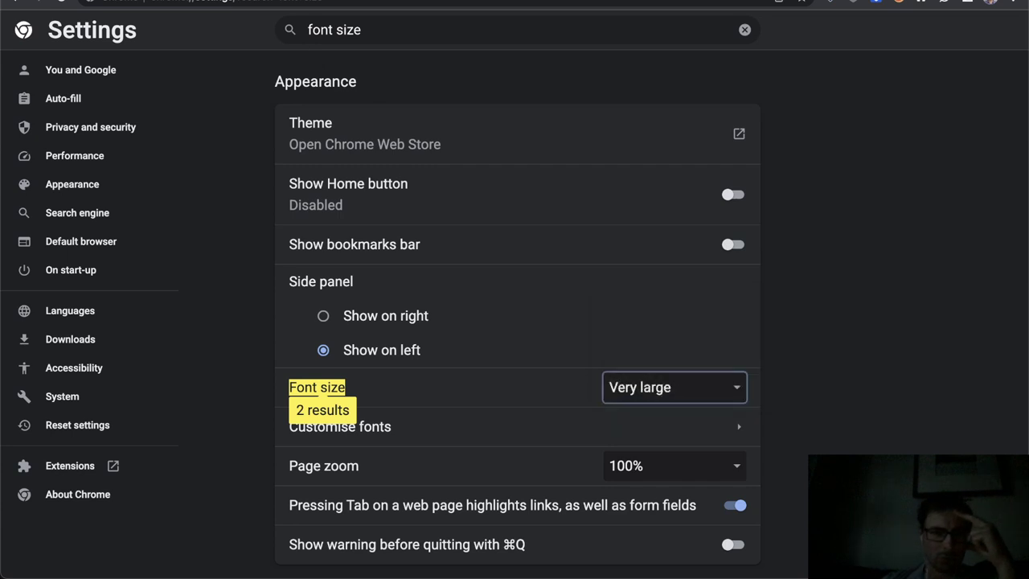
key("ctrl+shift+Tab")
scroll(160, 34, "down", 10)
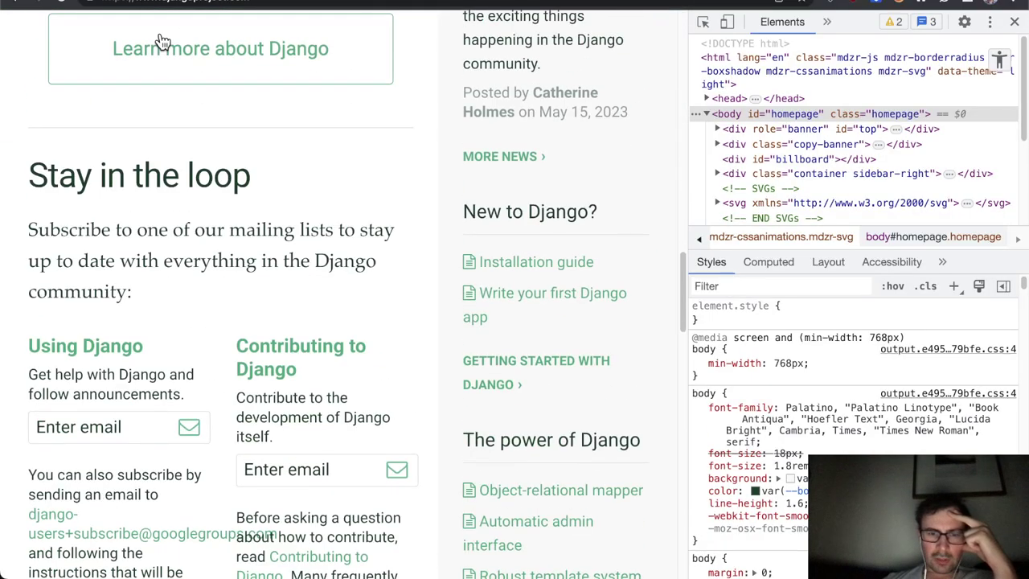
scroll(160, 42, "up", 15)
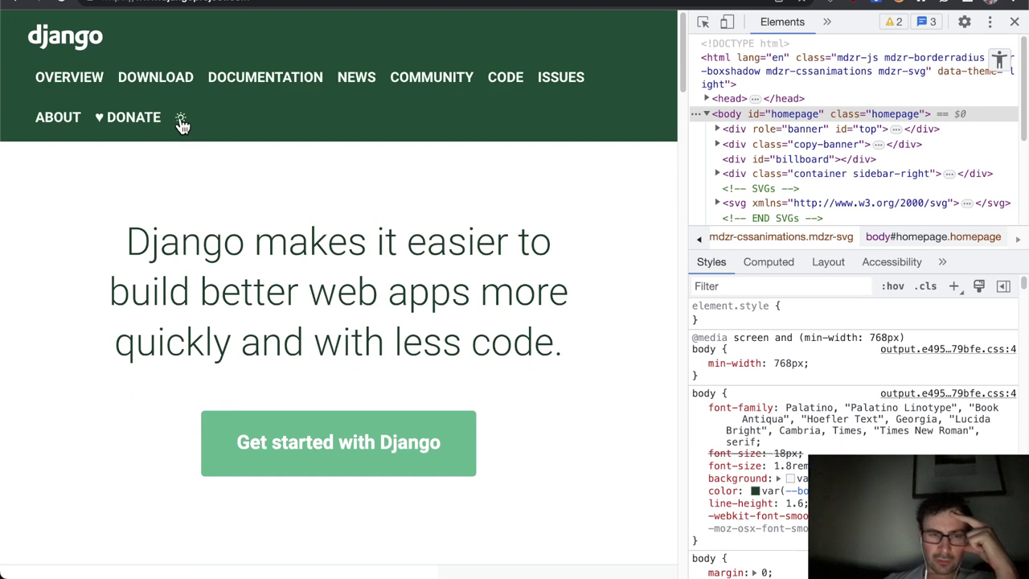
scroll(259, 252, "down", 5)
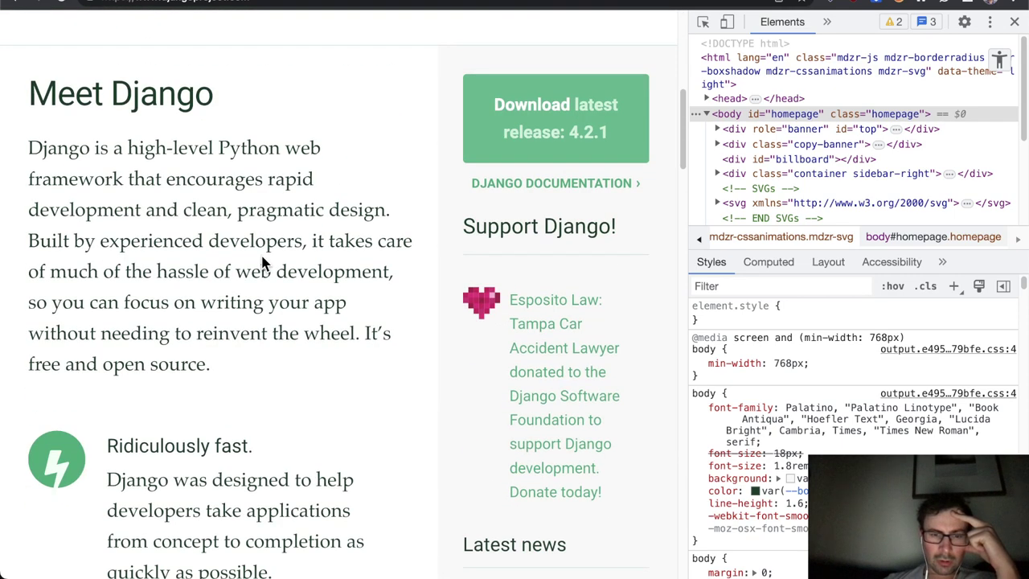
scroll(262, 262, "down", 5)
scroll(262, 263, "down", 8)
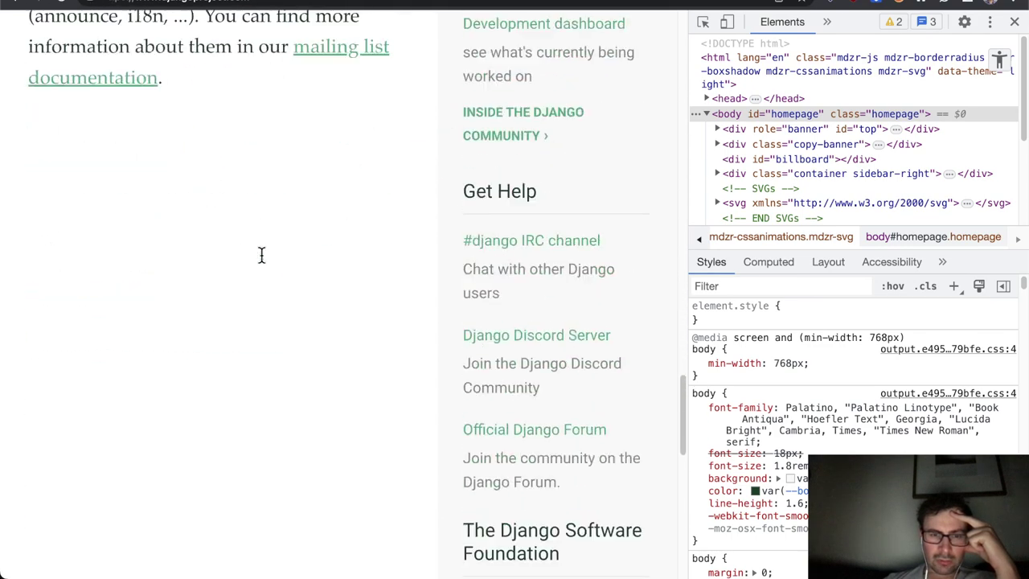
scroll(262, 255, "down", 10)
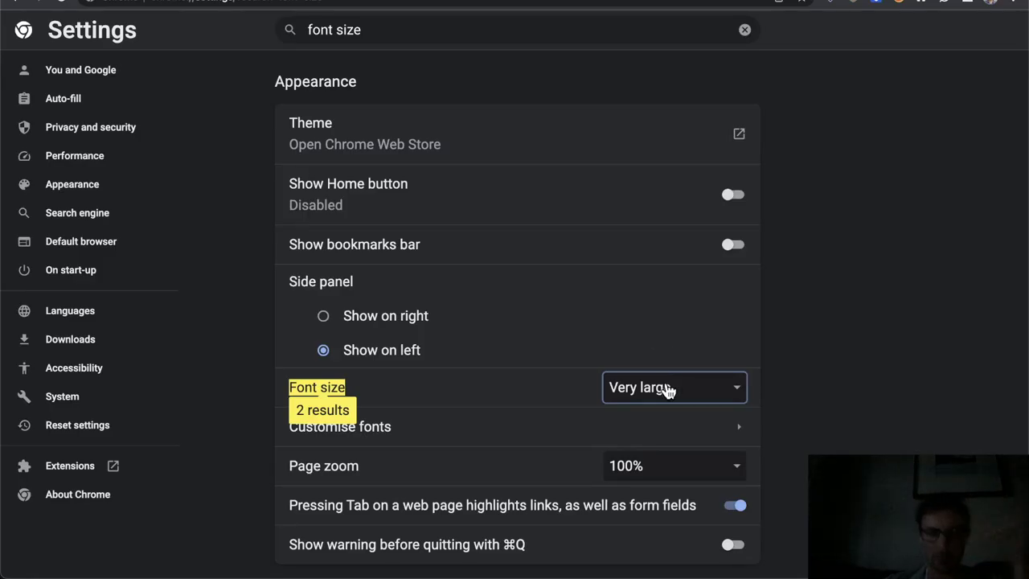
left_click(667, 390)
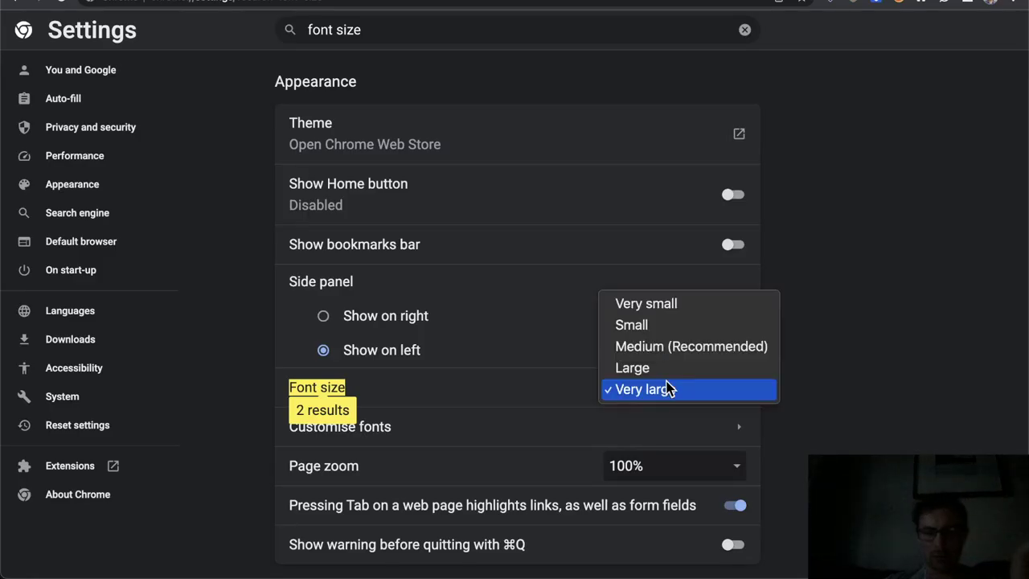
left_click(659, 346)
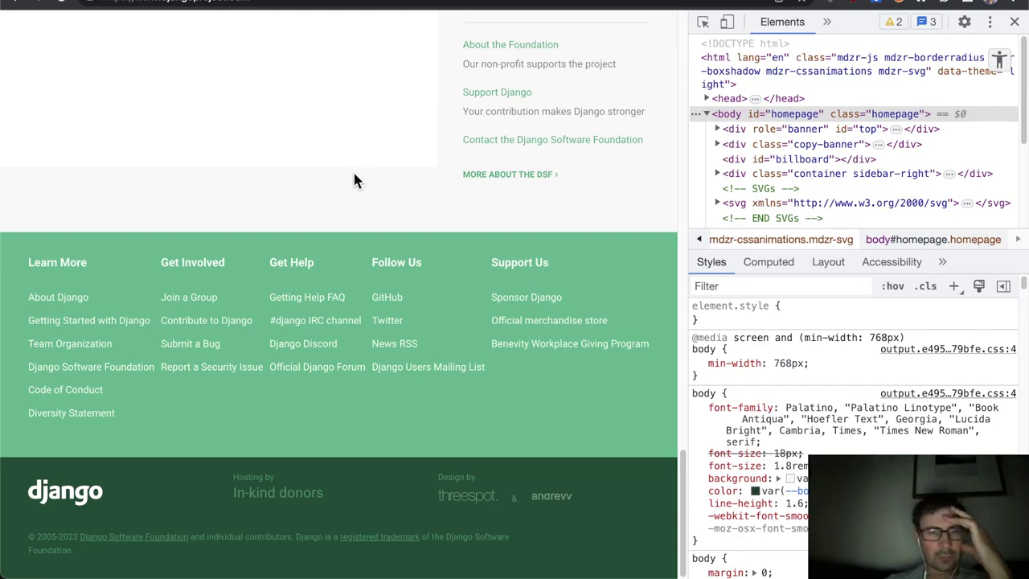
scroll(333, 108, "up", 20)
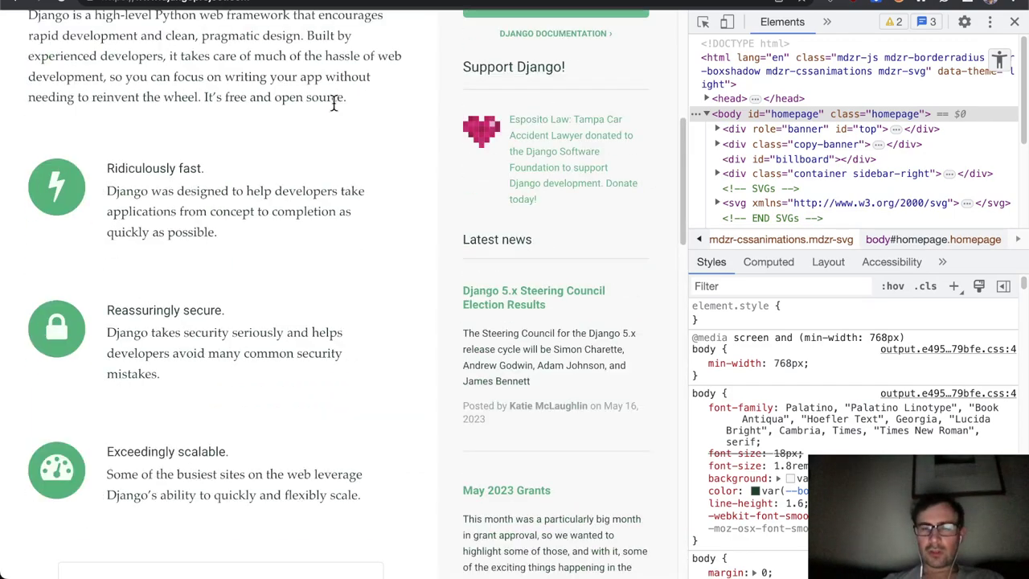
Zoom the Django homepage in to 400% with Cmd+=.
key("super+equal")
key("super+equal")
key("super+equal")
key("super+equal")
key("super+equal")
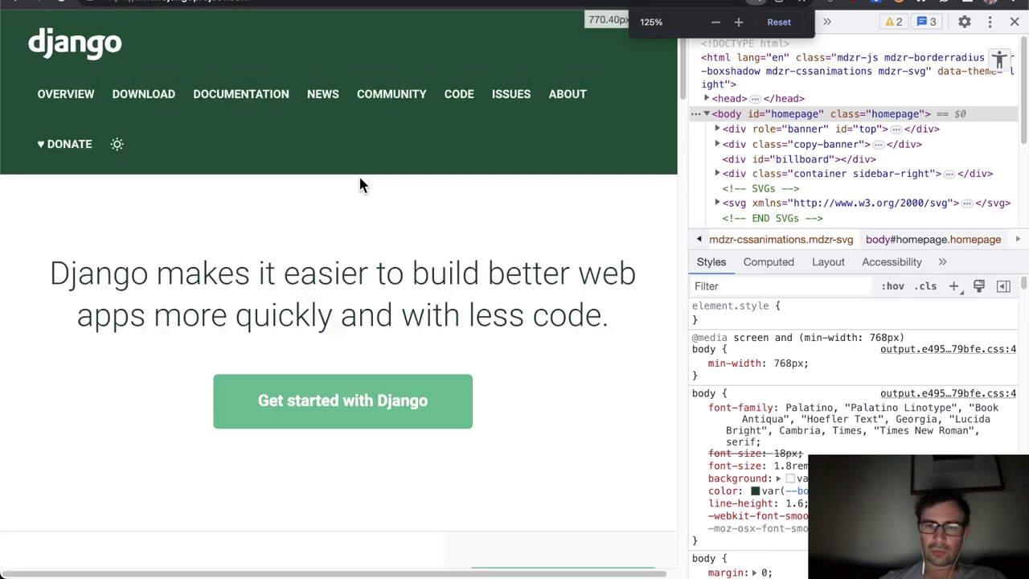
key("super+equal")
key("super+equal")
key("super+equal")
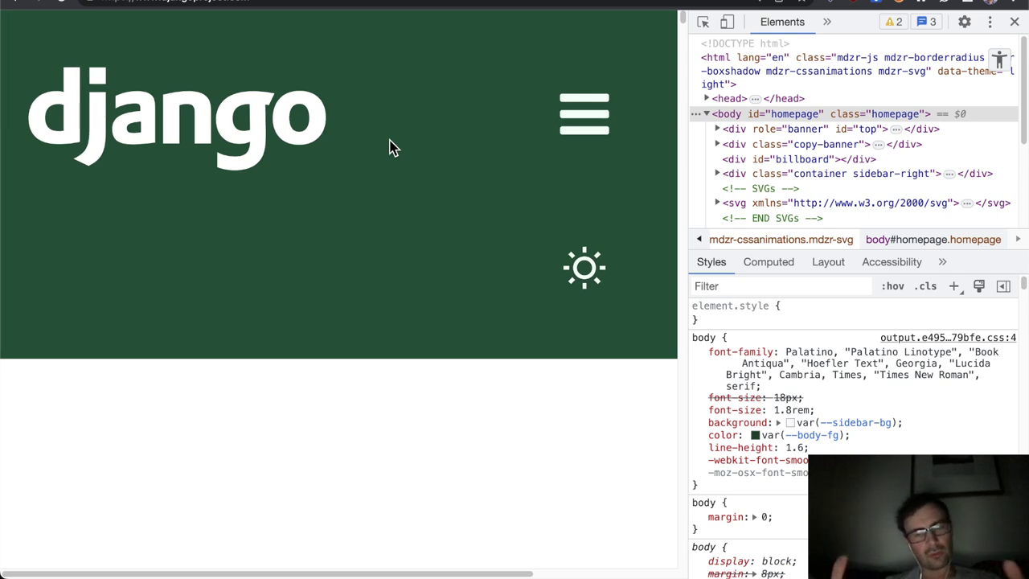
scroll(391, 147, "right", 5)
scroll(392, 147, "right", 2)
Scroll through the reflowed single-column page with its django logo and collapsed menu.
scroll(391, 147, "down", 15)
scroll(390, 144, "down", 20)
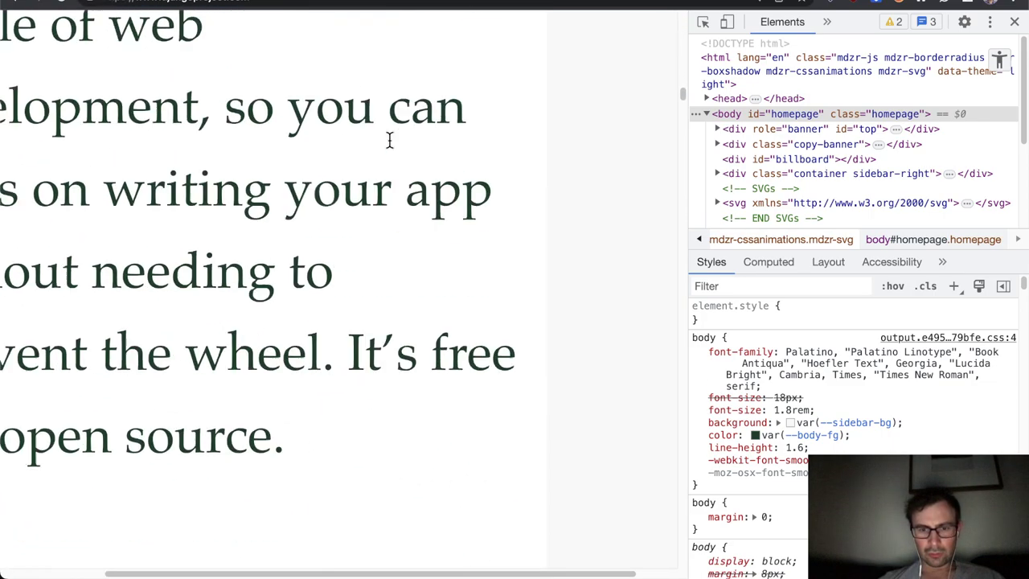
scroll(390, 148, "down", 15)
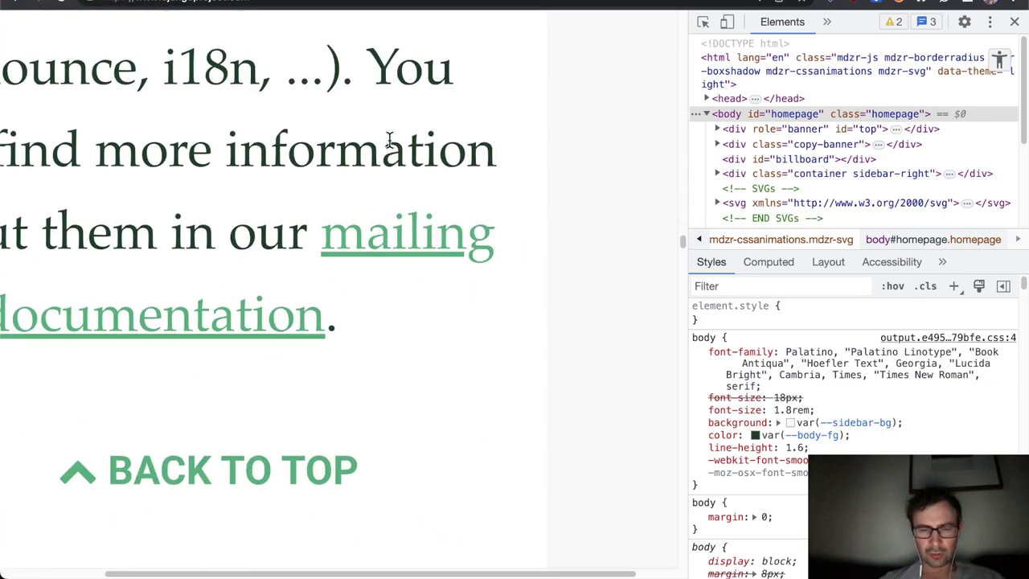
scroll(390, 147, "up", 8)
scroll(389, 147, "down", 3)
scroll(388, 147, "up", 1)
scroll(389, 147, "right", 1)
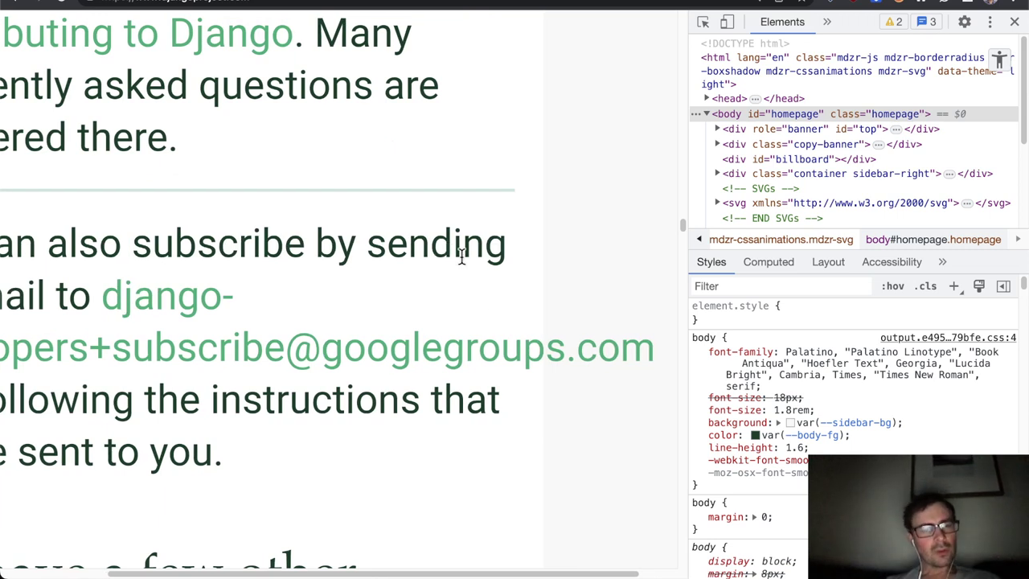
scroll(474, 277, "left", 3)
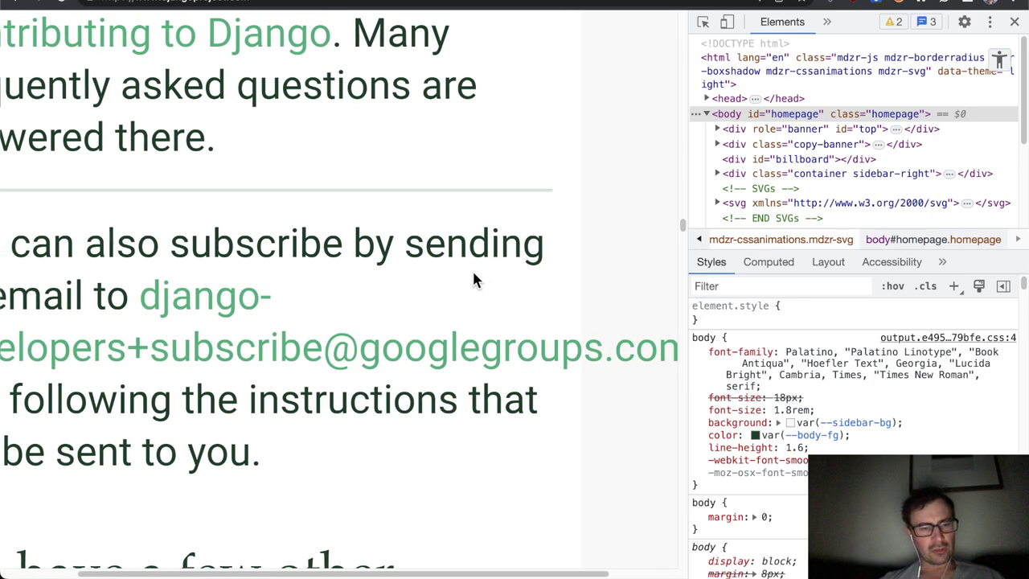
scroll(474, 277, "right", 4)
scroll(474, 278, "down", 2)
scroll(474, 278, "down", 5)
scroll(474, 280, "left", 2)
scroll(474, 280, "down", 6)
scroll(473, 277, "down", 15)
scroll(473, 273, "down", 20)
scroll(472, 273, "down", 18)
scroll(472, 277, "down", 5)
scroll(473, 277, "up", 20)
scroll(473, 277, "up", 20)
scroll(472, 278, "up", 20)
scroll(473, 273, "up", 20)
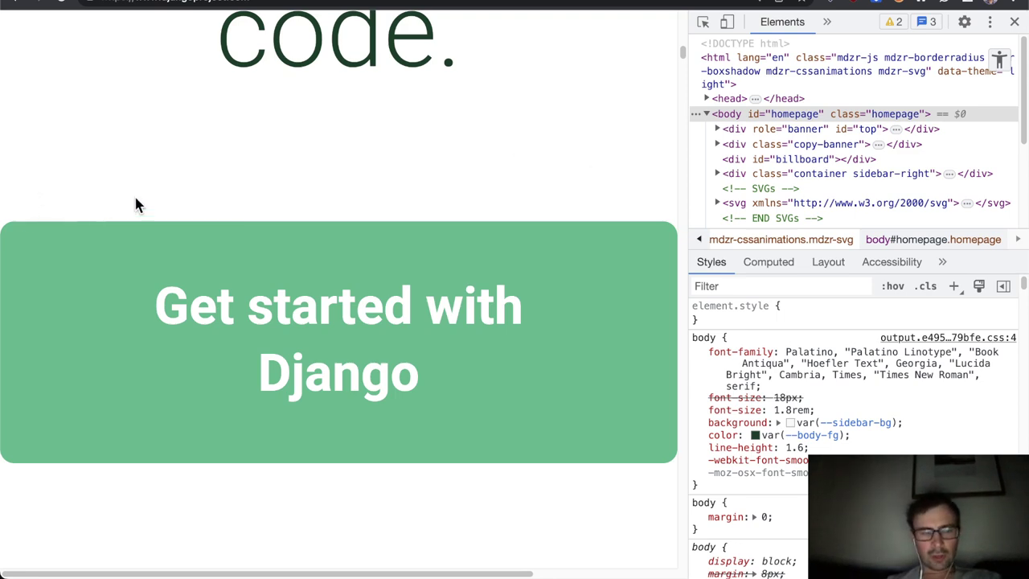
scroll(337, 217, "down", 15)
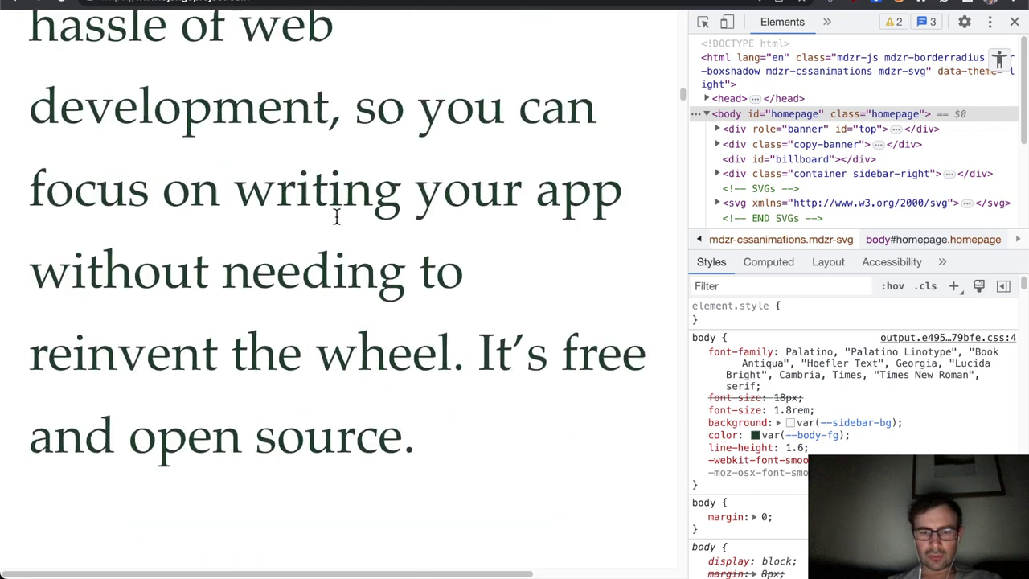
scroll(336, 217, "down", 20)
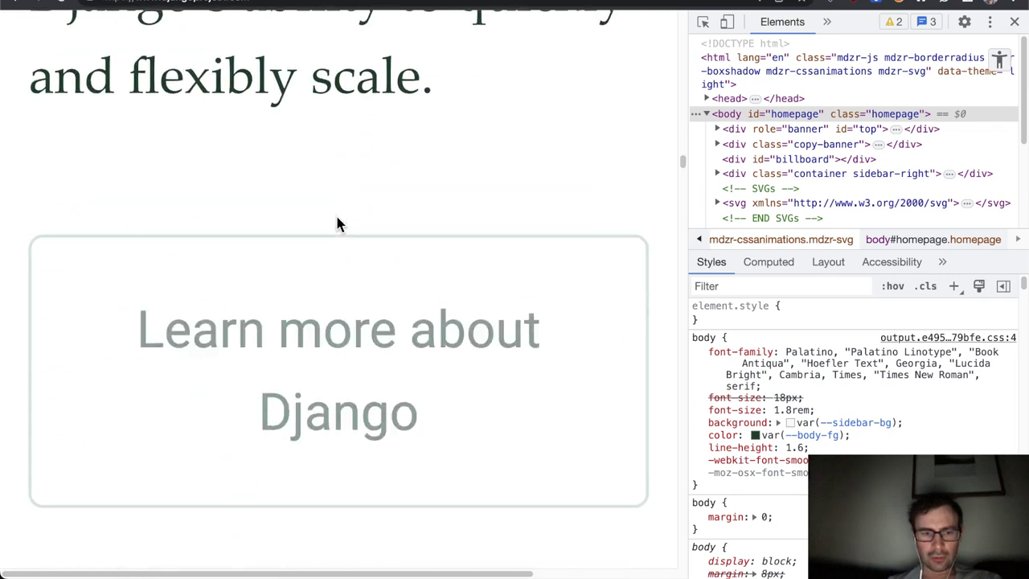
scroll(337, 222, "down", 5)
scroll(361, 217, "up", 2)
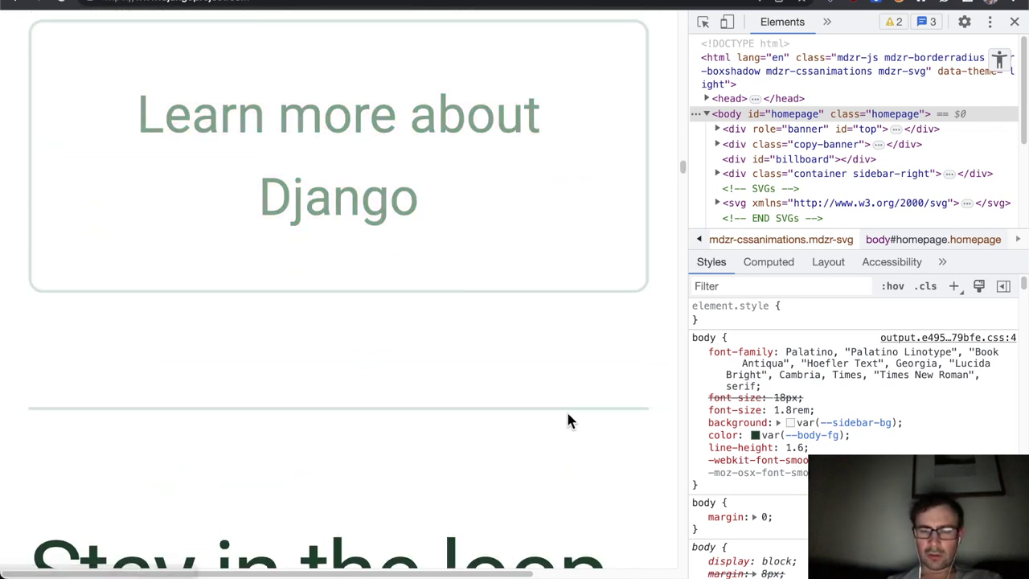
scroll(567, 420, "up", 2)
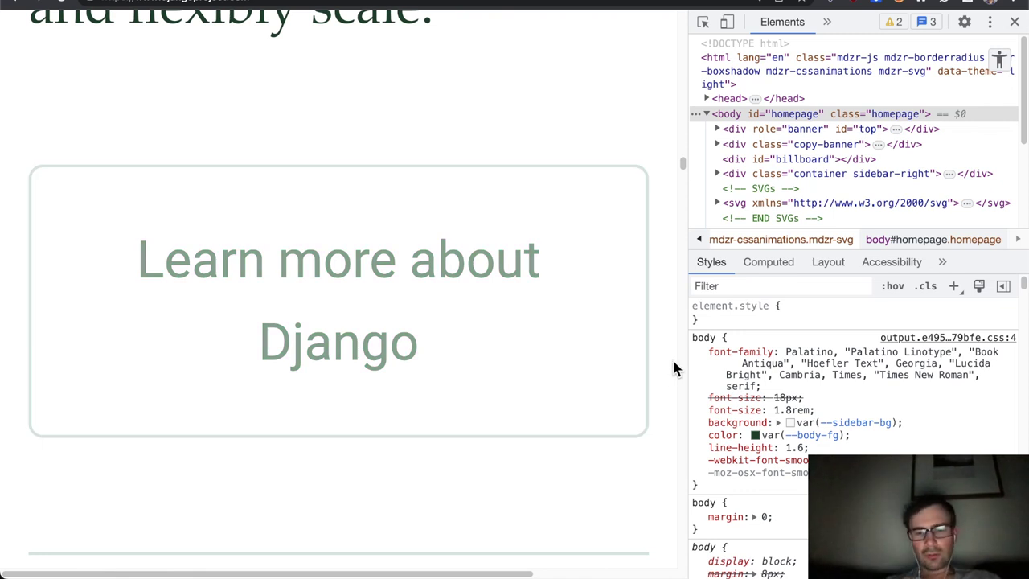
scroll(674, 368, "down", 2)
scroll(673, 368, "down", 10)
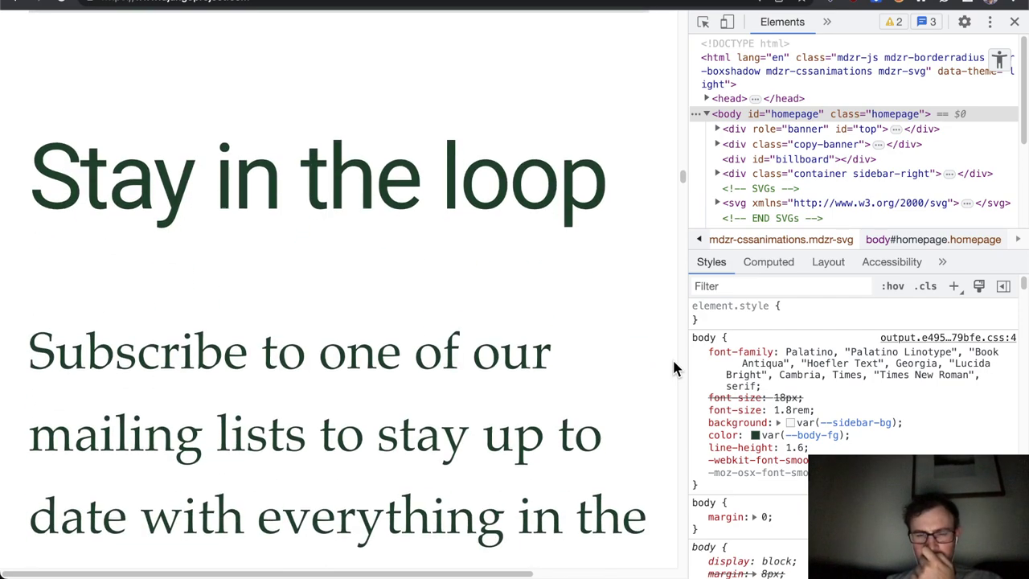
scroll(673, 368, "up", 15)
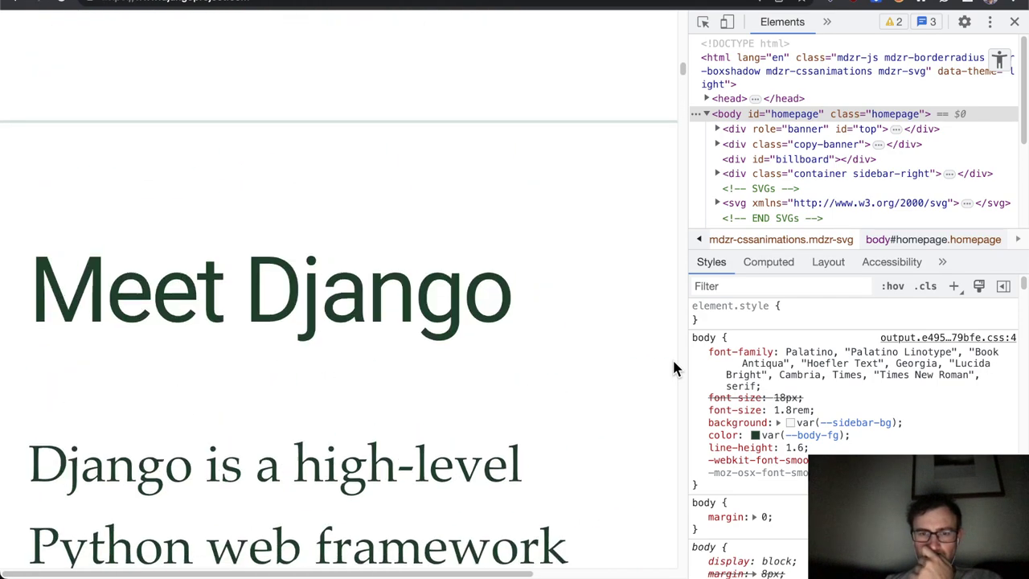
scroll(684, 392, "up", 6)
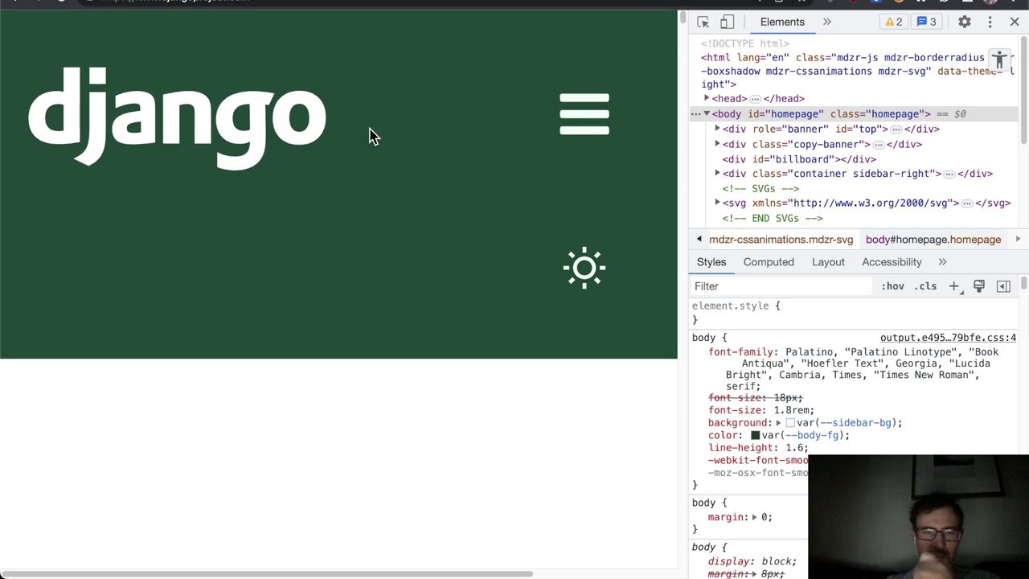
Move keyboard focus back and forth between the django logo and the theme toggle.
key("Tab")
key("Tab")
key("shift+Tab")
key("Tab")
key("shift+Tab")
key("Tab")
key("shift+Tab")
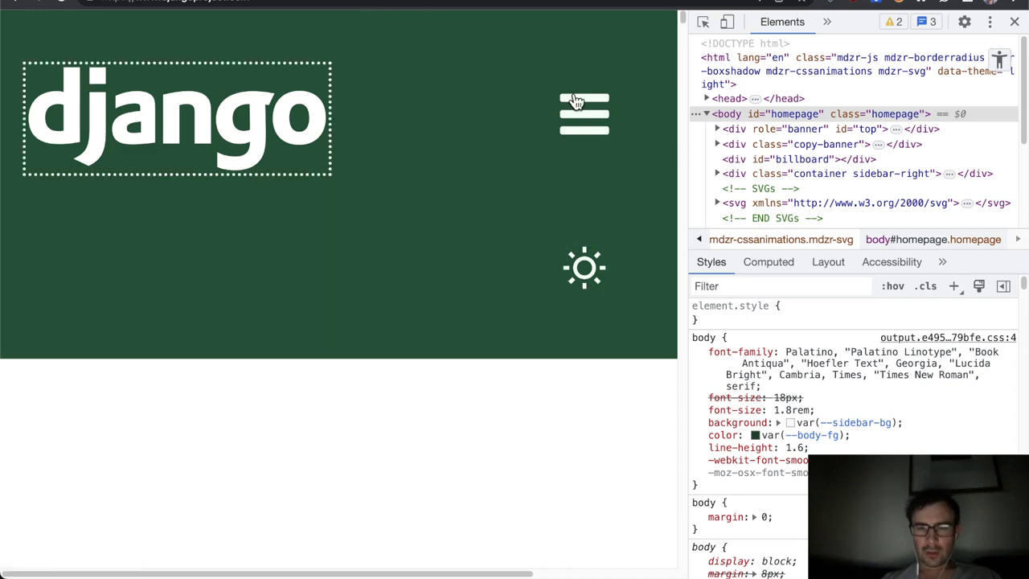
Expand the collapsed navigation menu and tab through Download, Documentation, News and GitHub links.
left_click(587, 119)
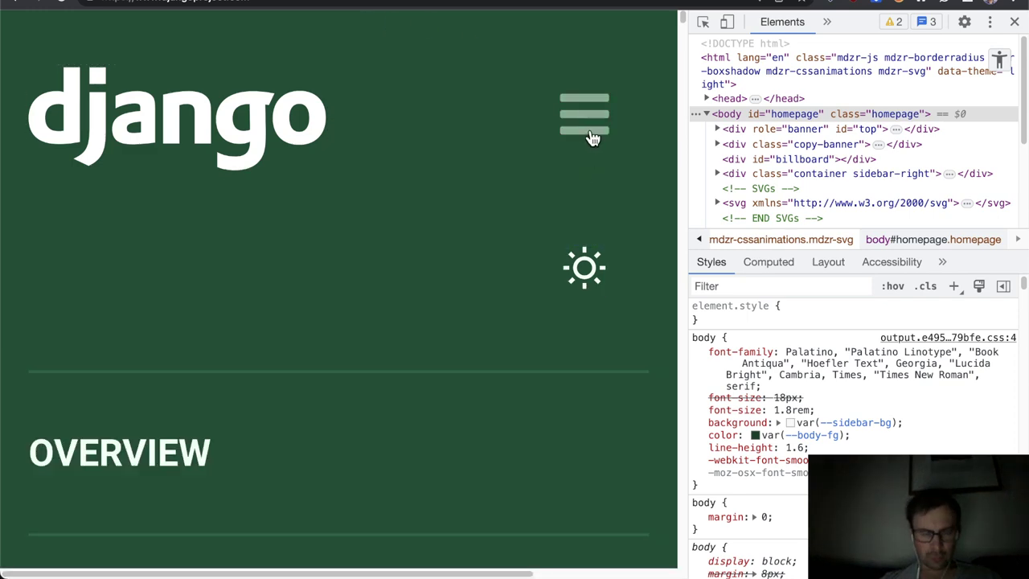
key("Tab")
key("Tab")
key("Tab")
key("Tab")
key("Tab")
key("shift+Tab")
key("shift+Tab")
key("shift+Tab")
key("shift+Tab")
key("Tab")
key("Tab")
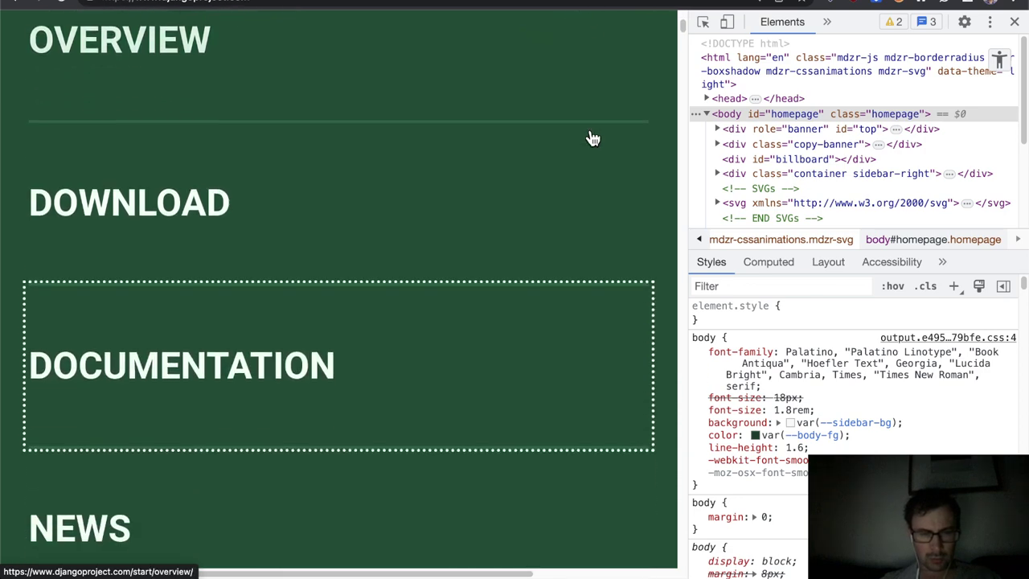
key("Tab")
key("Tab")
key("Tab")
key("Tab")
key("Tab")
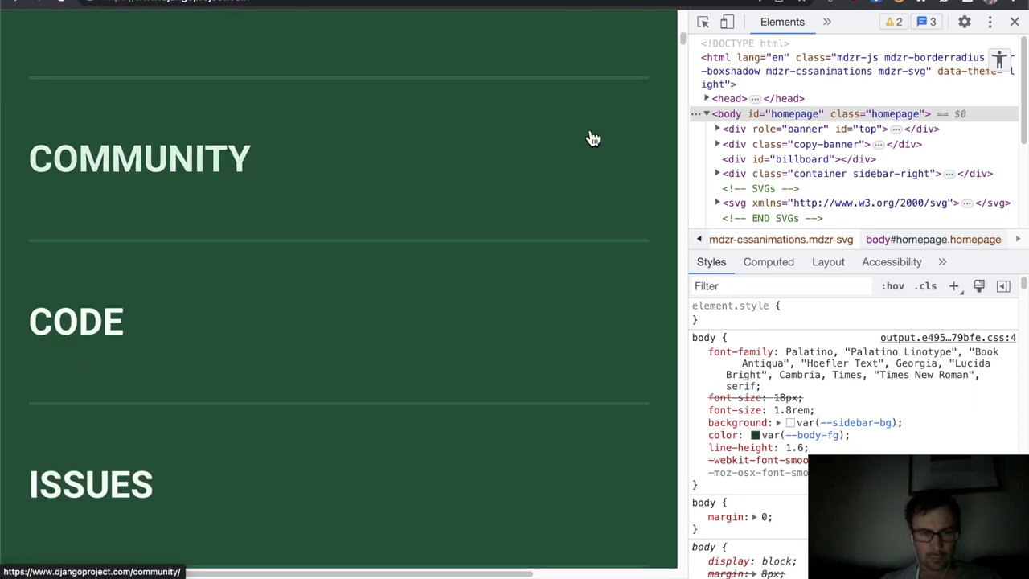
key("Tab")
key("shift+Tab")
scroll(593, 139, "up", 10)
key("Tab")
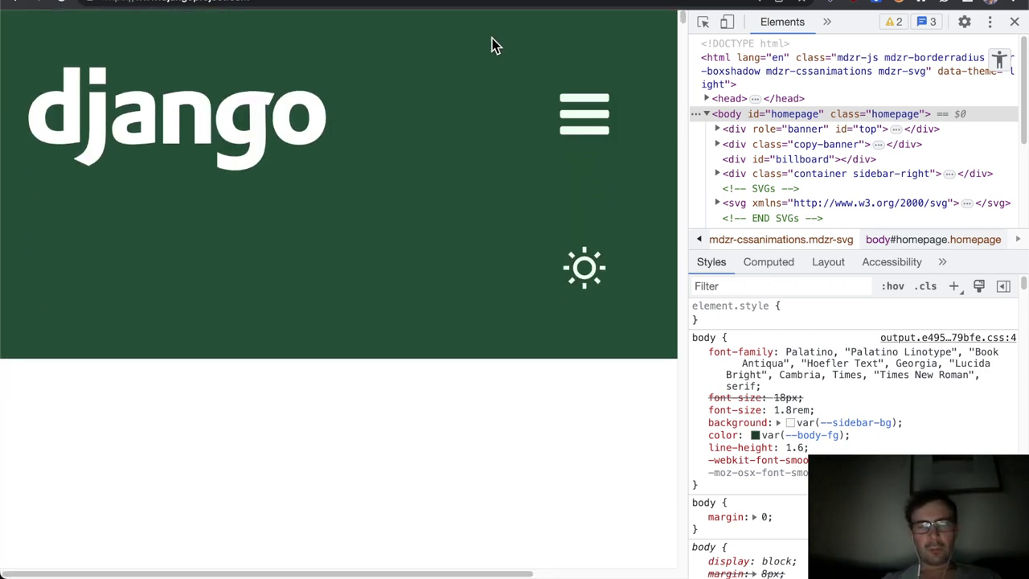
Cycle focus repeatedly between logo and theme toggle, finishing on the django logo.
key("Tab")
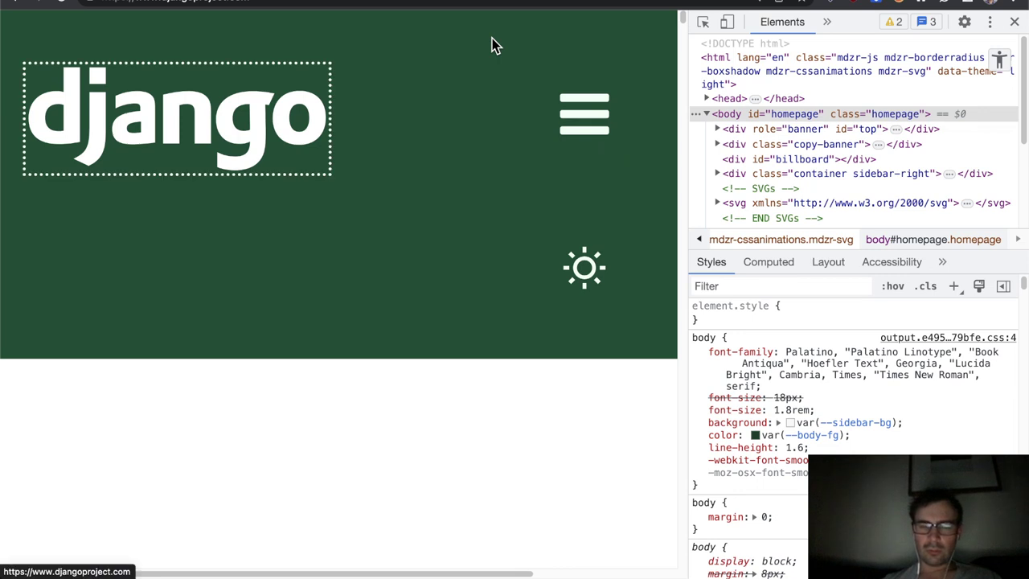
key("Tab")
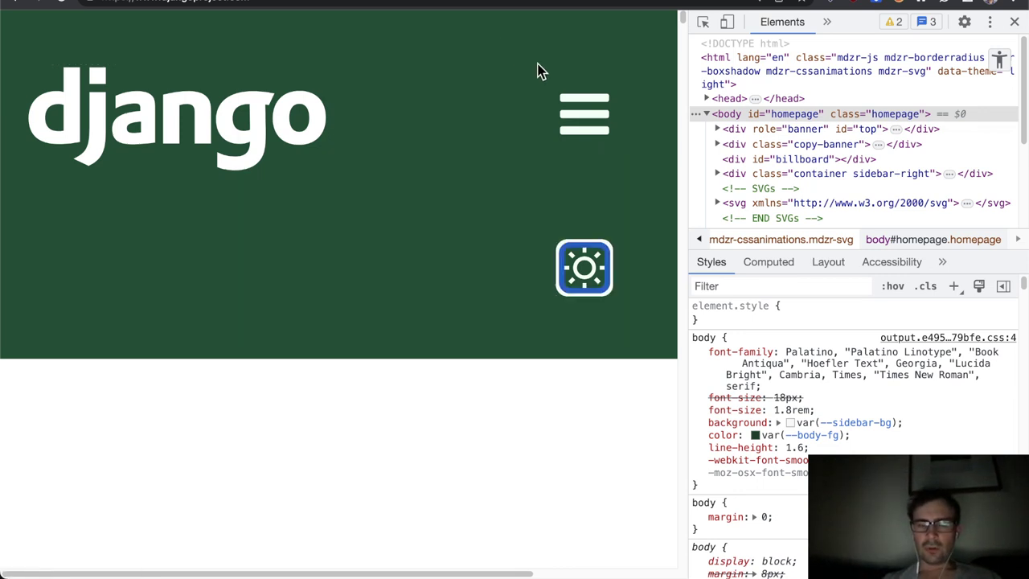
key("shift+Tab")
key("Tab")
key("shift+Tab")
key("Tab")
key("shift+Tab")
key("Tab")
key("shift+Tab")
key("Tab")
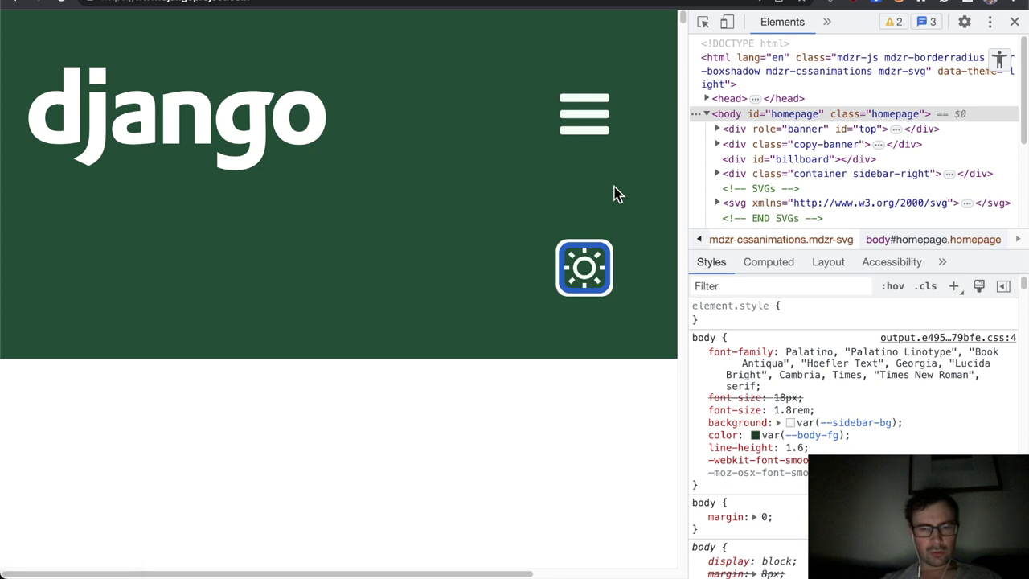
key("shift+Tab")
key("Tab")
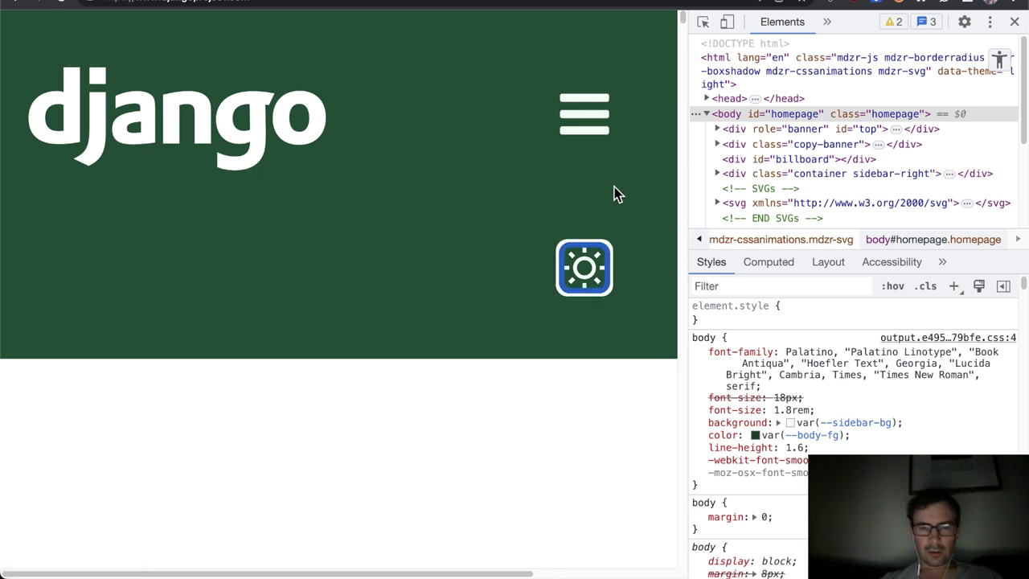
key("shift+Tab")
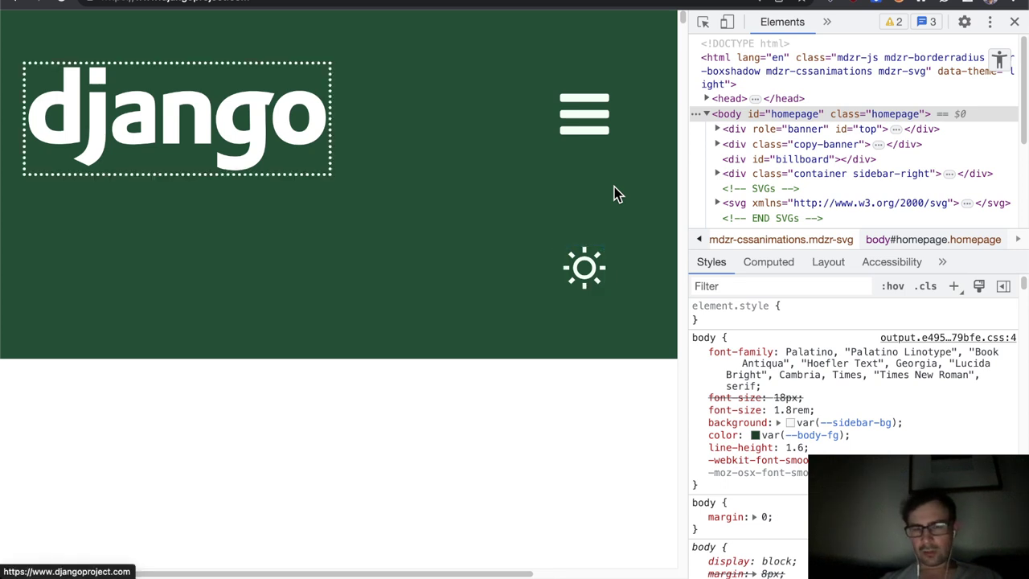
key("shift+Tab")
Tab through the footer's More about the DSF and Learn More links.
scroll(614, 186, "down", 10)
scroll(614, 190, "down", 20)
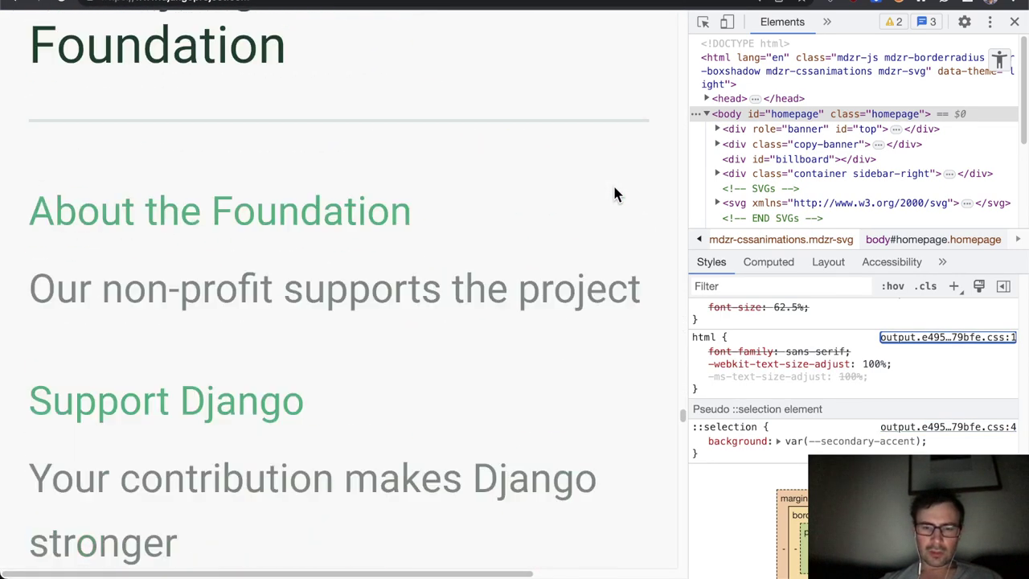
scroll(614, 193, "down", 10)
left_click(581, 273)
key("Tab")
key("Tab")
key("Tab")
key("Tab")
key("Tab")
key("Tab")
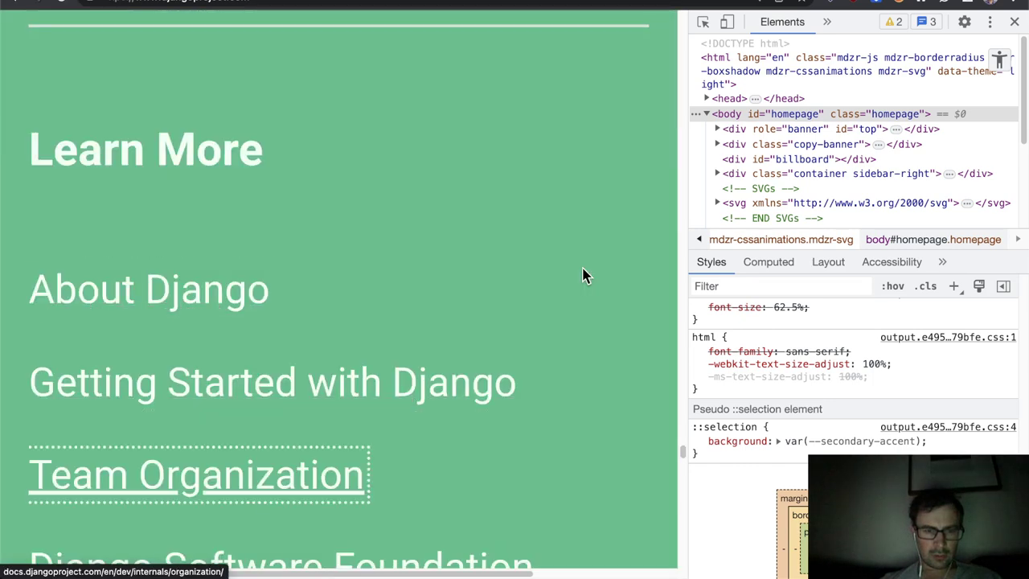
key("Tab")
key("Tab")
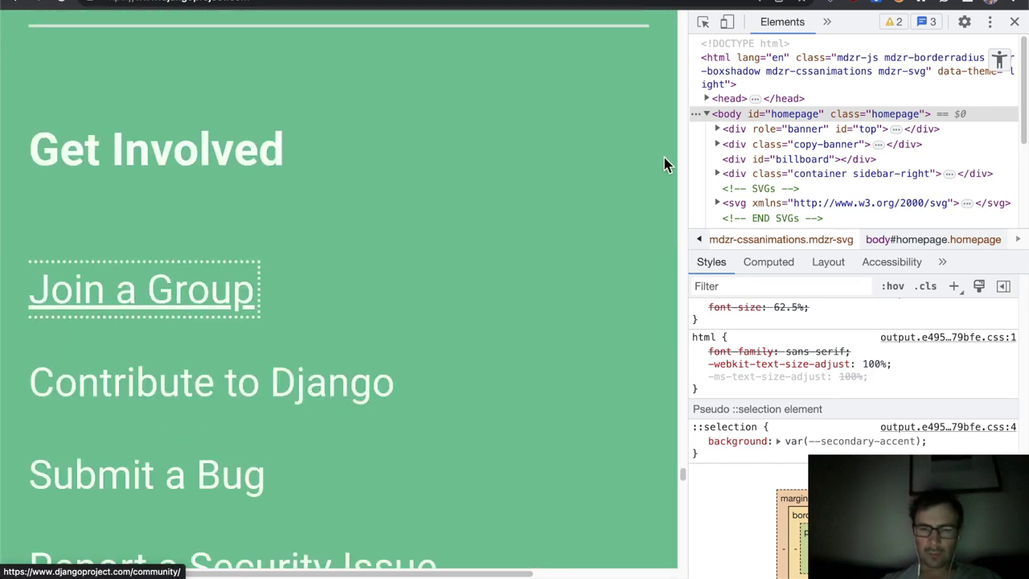
Reset the page zoom to 100% to restore the two-column Django homepage layout.
left_click(761, 6)
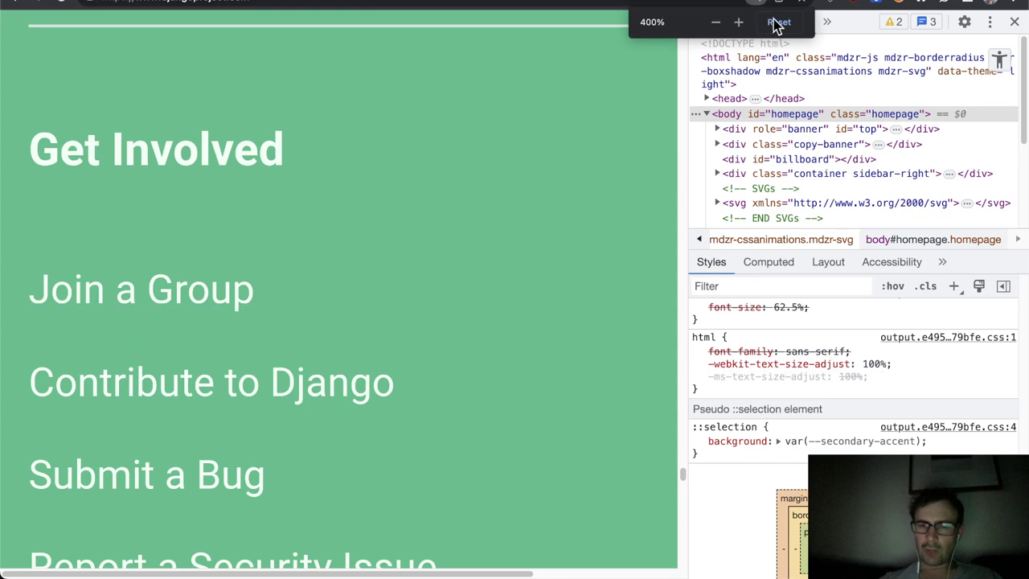
left_click(778, 22)
scroll(342, 75, "up", 20)
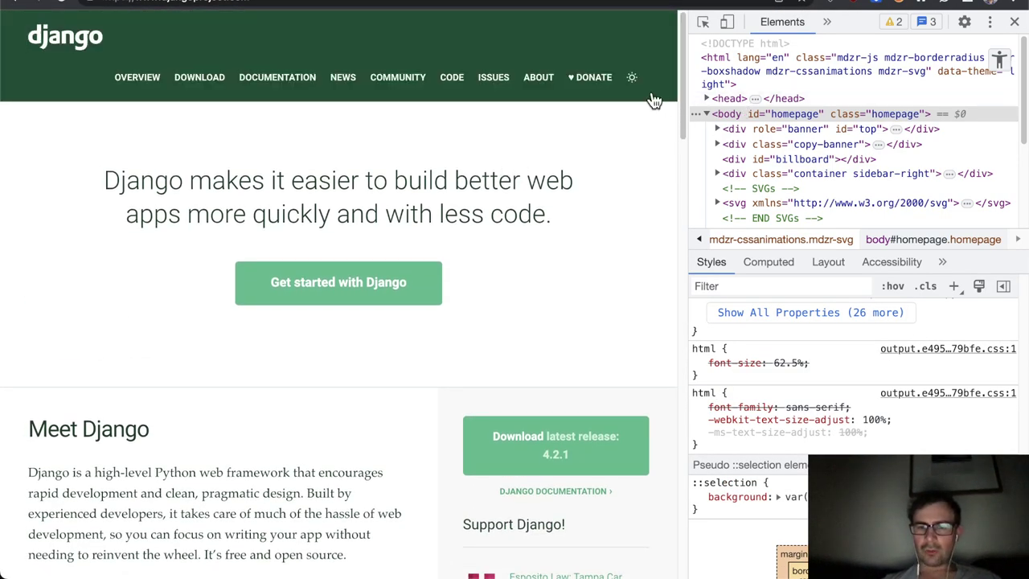
Turn on forced-colors emulation from the DevTools command menu.
key("super+shift+p")
type("force")
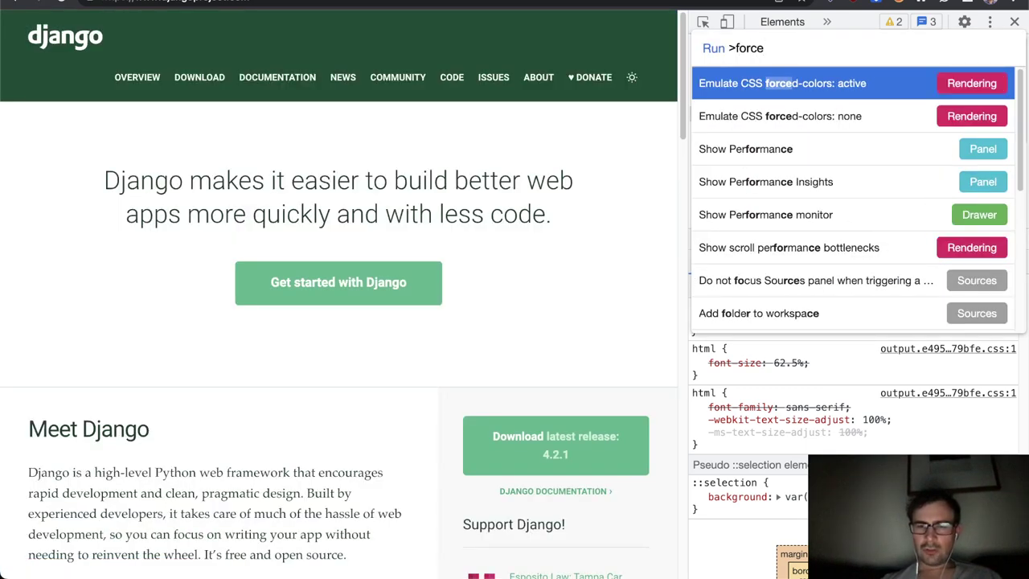
key("Return")
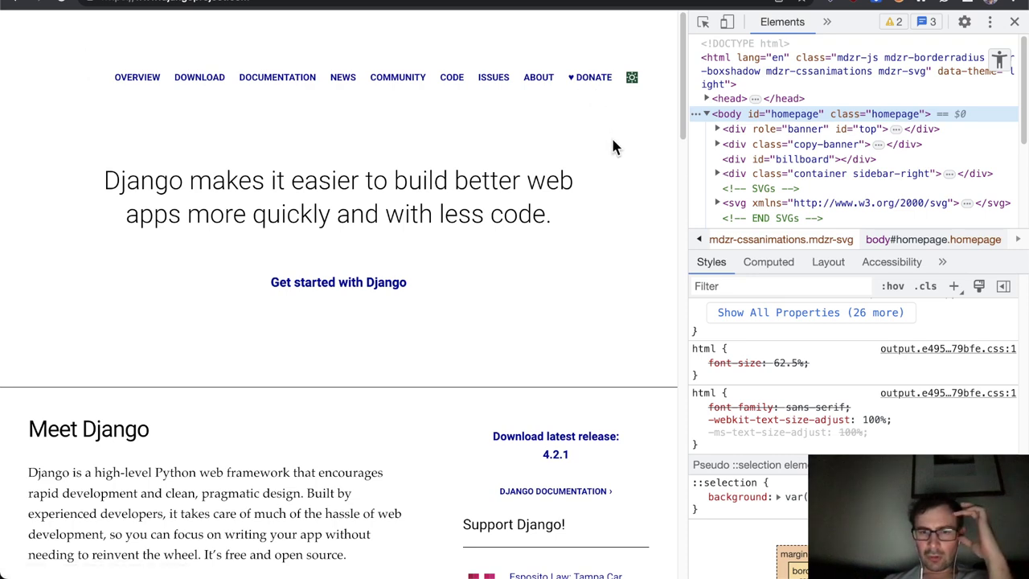
scroll(604, 141, "down", 4)
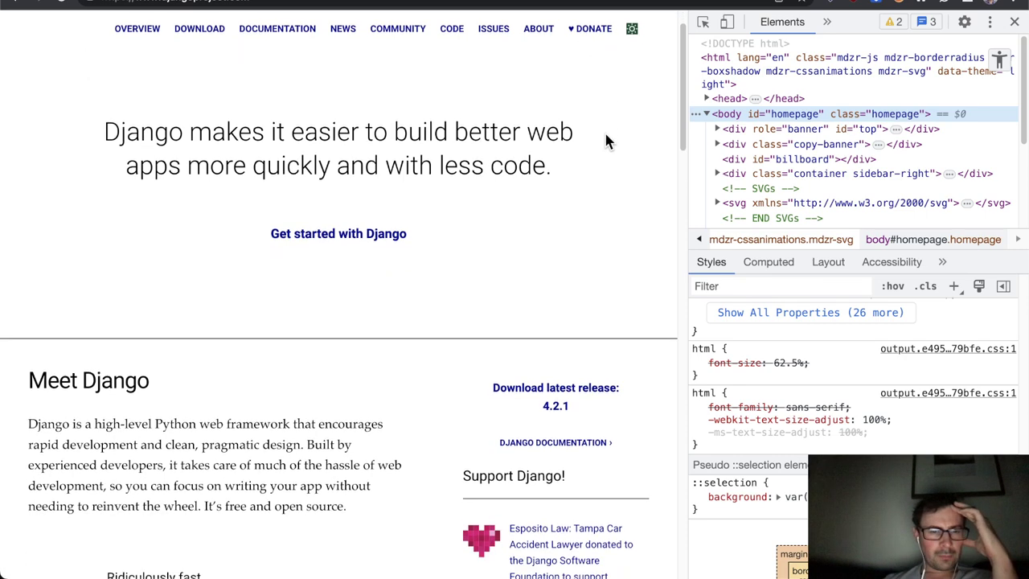
scroll(605, 141, "up", 2)
scroll(605, 141, "up", 2)
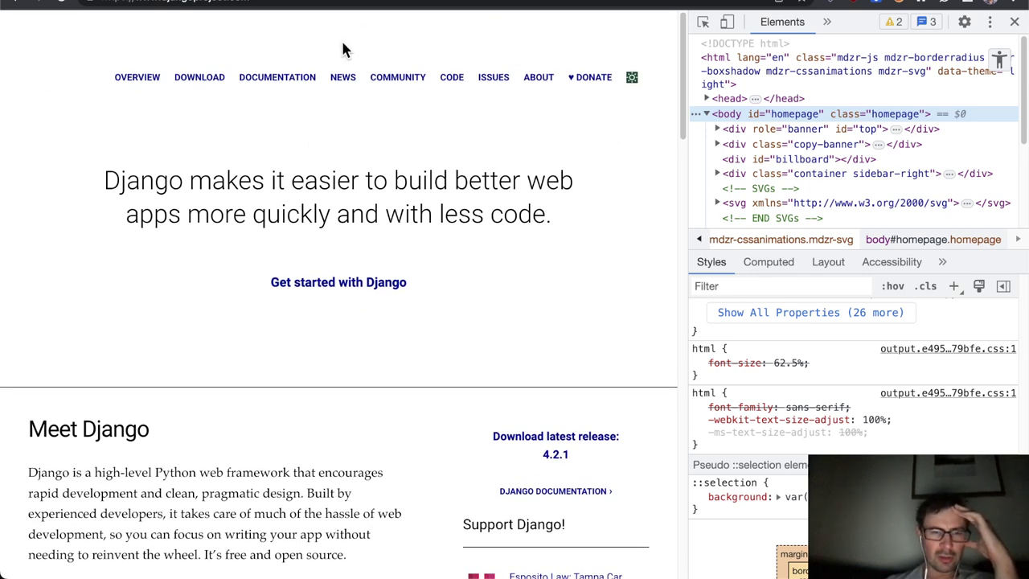
scroll(278, 371, "down", 5)
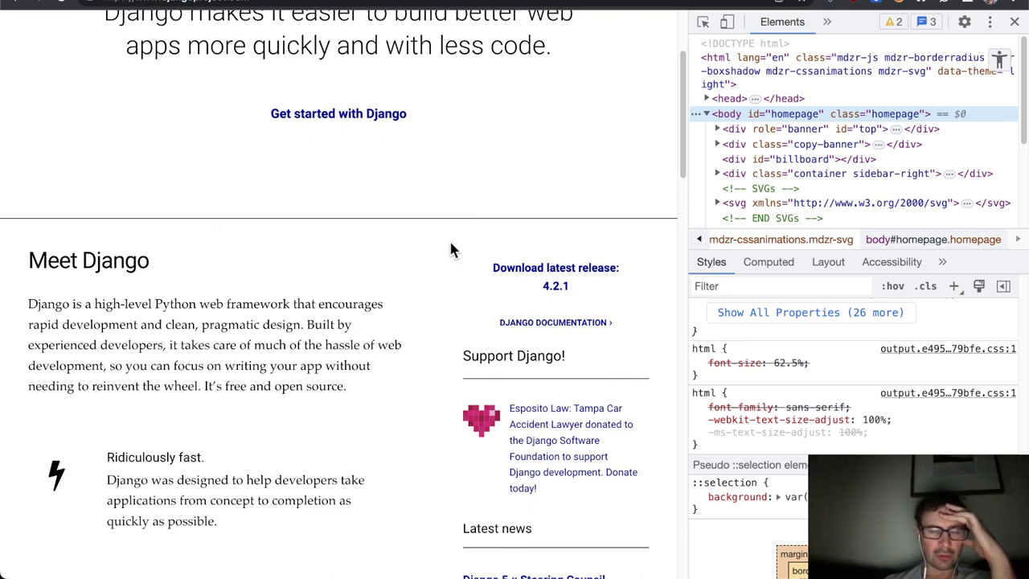
scroll(437, 241, "up", 5)
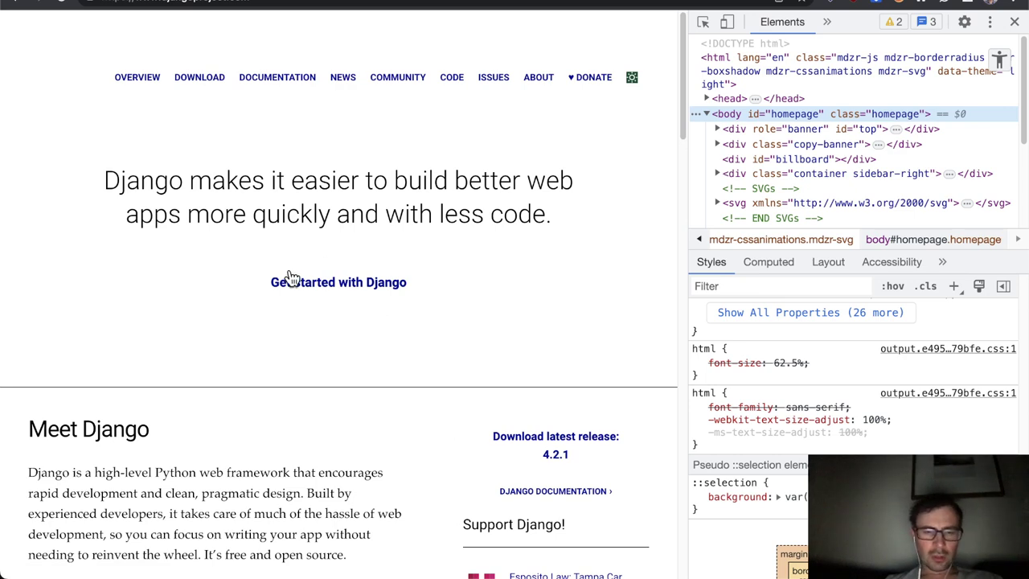
scroll(402, 324, "down", 6)
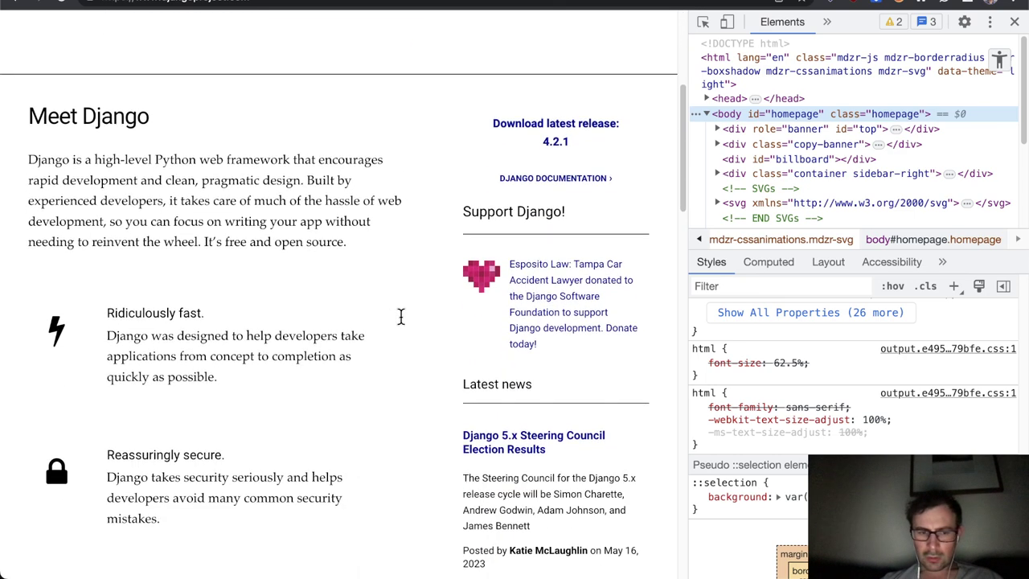
scroll(402, 324, "down", 5)
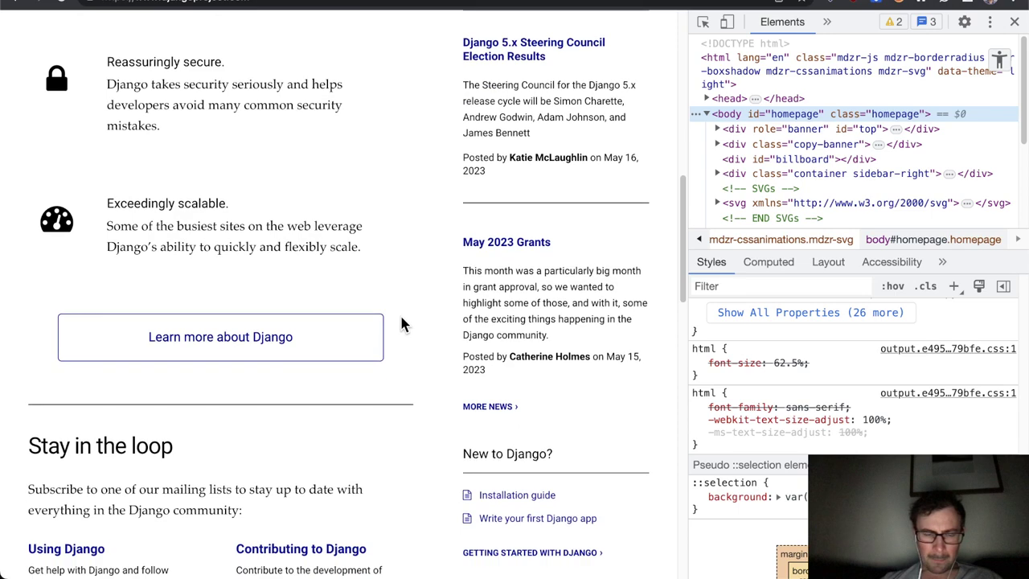
scroll(402, 324, "down", 4)
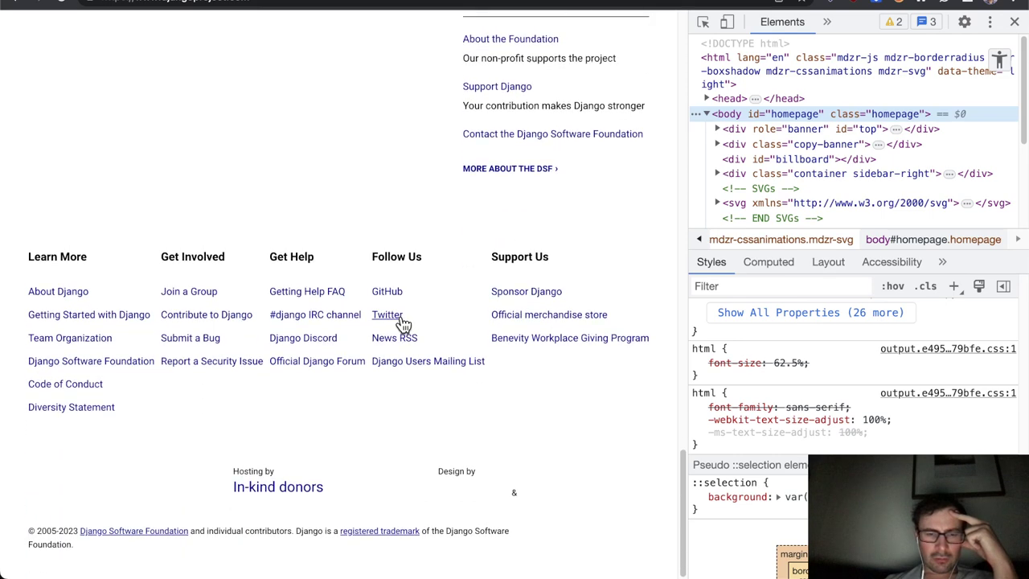
scroll(455, 451, "up", 4)
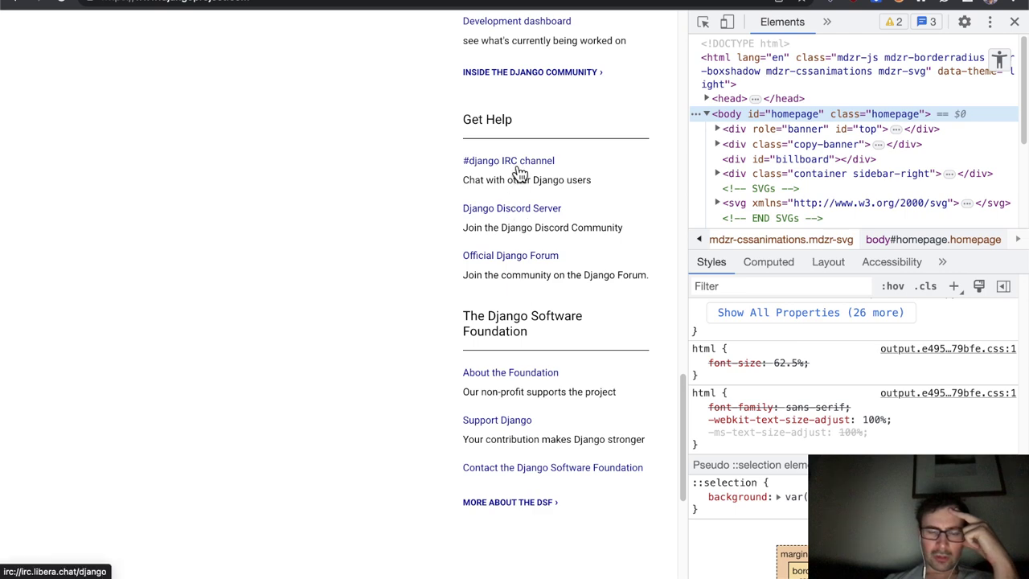
scroll(519, 172, "up", 1)
scroll(533, 223, "up", 1)
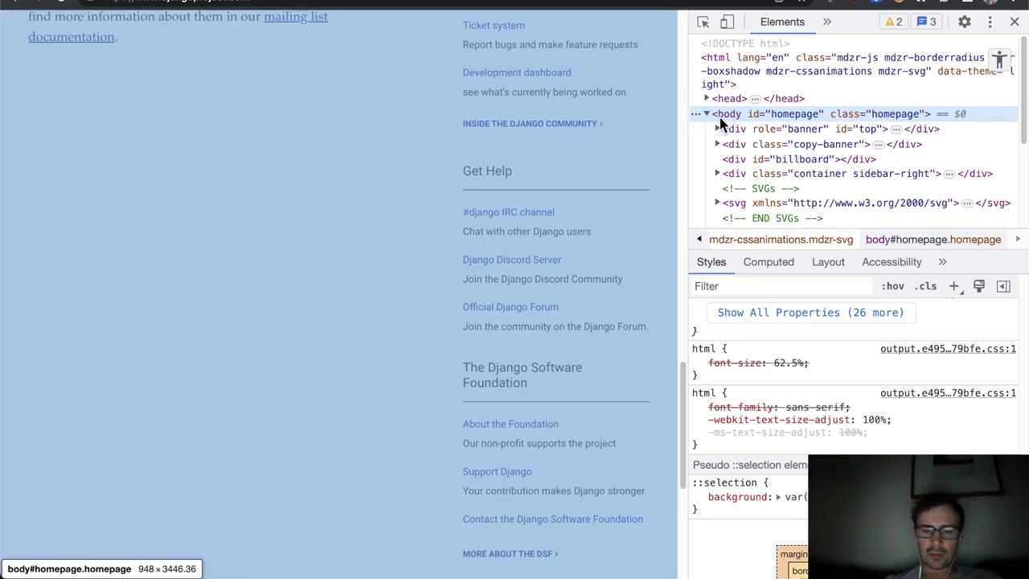
Emulate achromatopsia to preview the Django page without colour vision.
key("ctrl+shift+p")
type("achr")
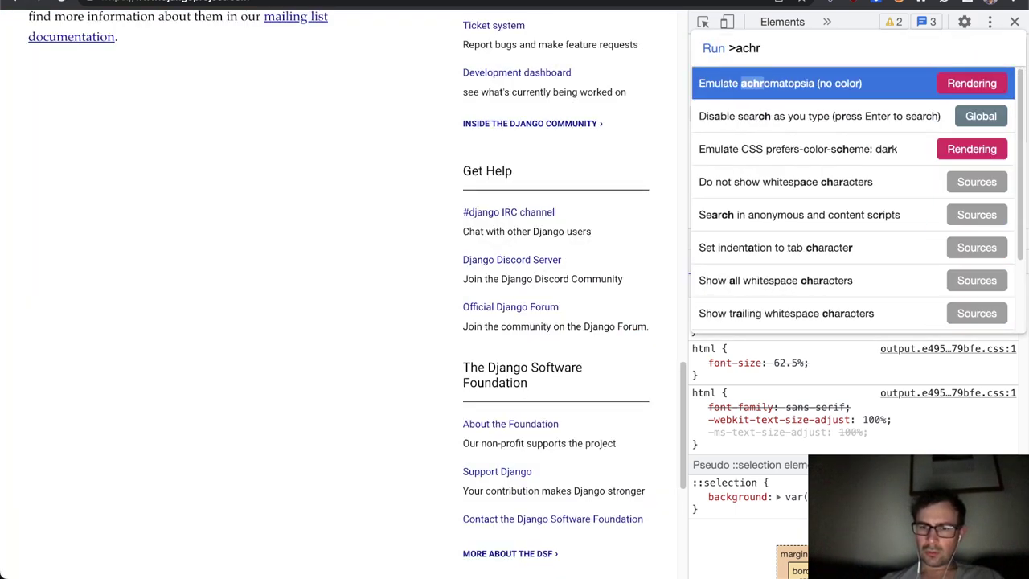
key("Return")
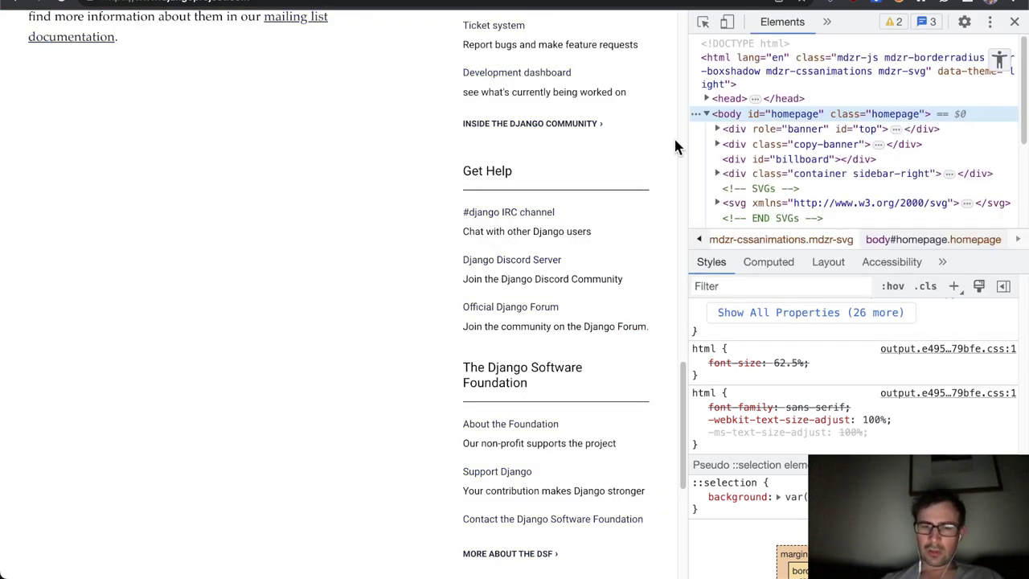
scroll(544, 189, "up", 1)
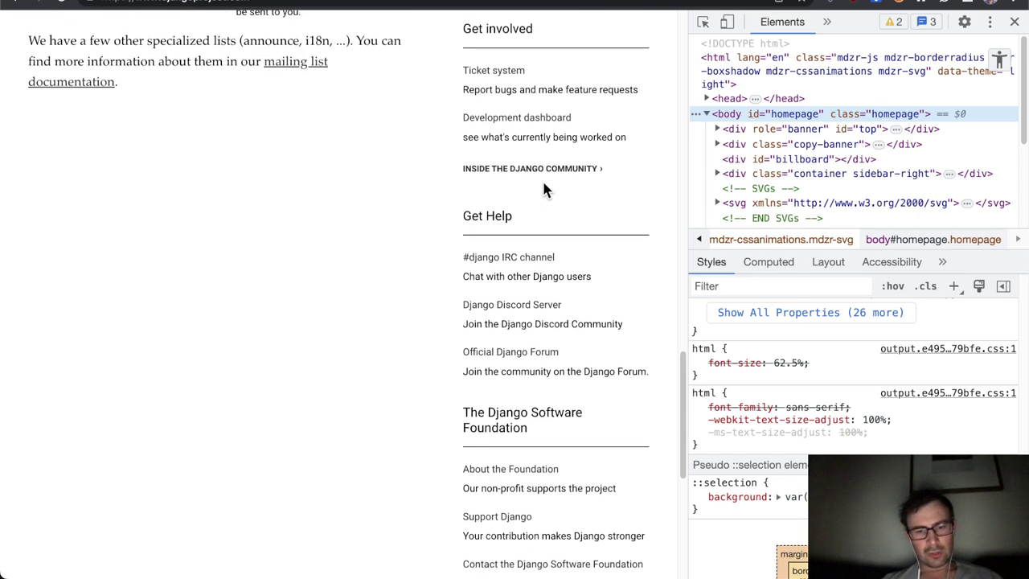
scroll(544, 189, "up", 1)
Turn off the CSS forced-colors emulation.
key("ctrl+shift+p")
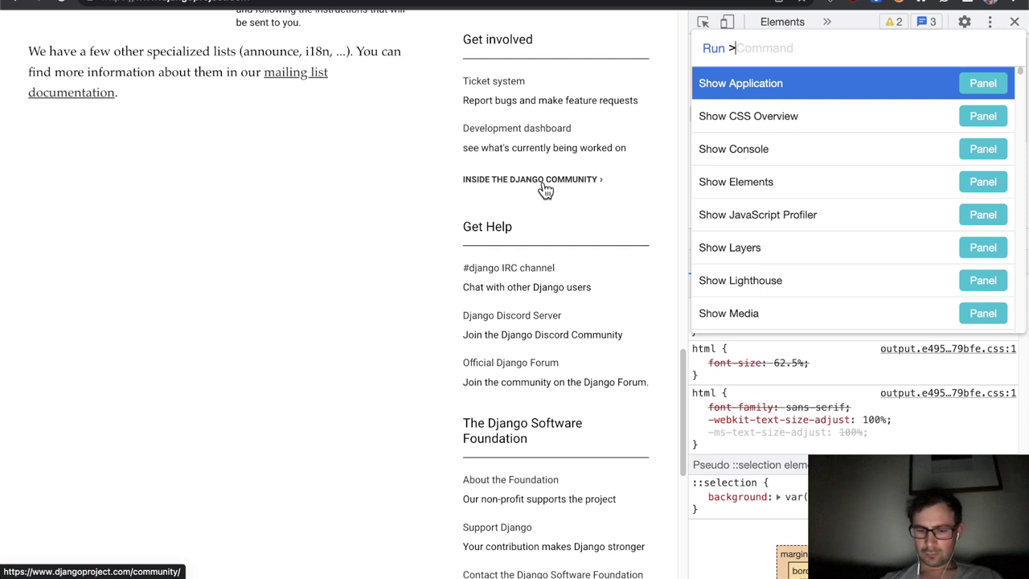
type("color vi")
key("BackSpace")
key("BackSpace")
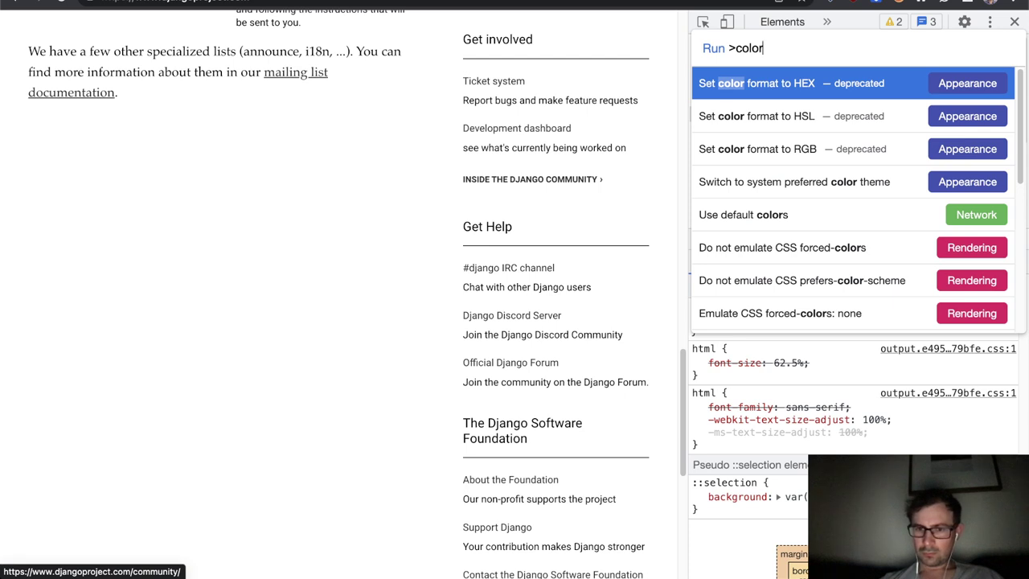
key("BackSpace")
key("BackSpace")
key("BackSpace")
key("BackSpace")
type("olo")
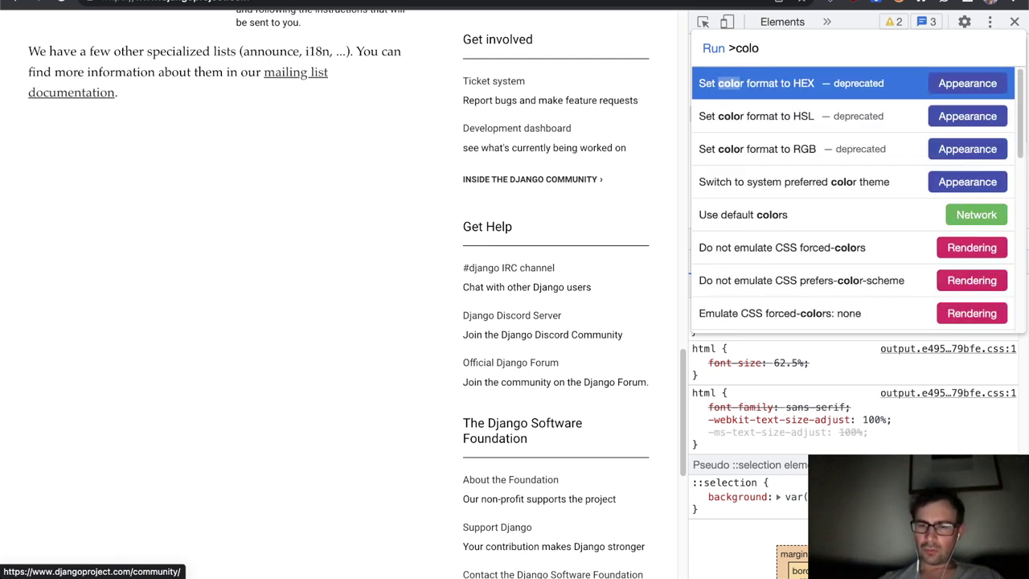
key("Down")
key("Down")
key("Down")
key("Down")
key("Down")
key("Escape")
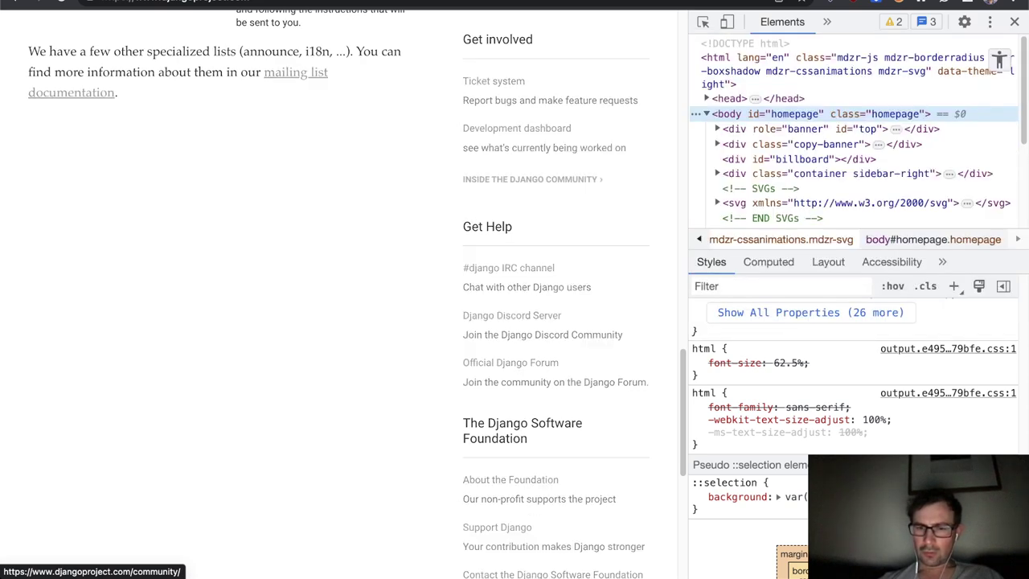
Run 'Do not emulate any vision deficiency' to restore the page's original green colours.
key("super+shift+p")
type("do not em")
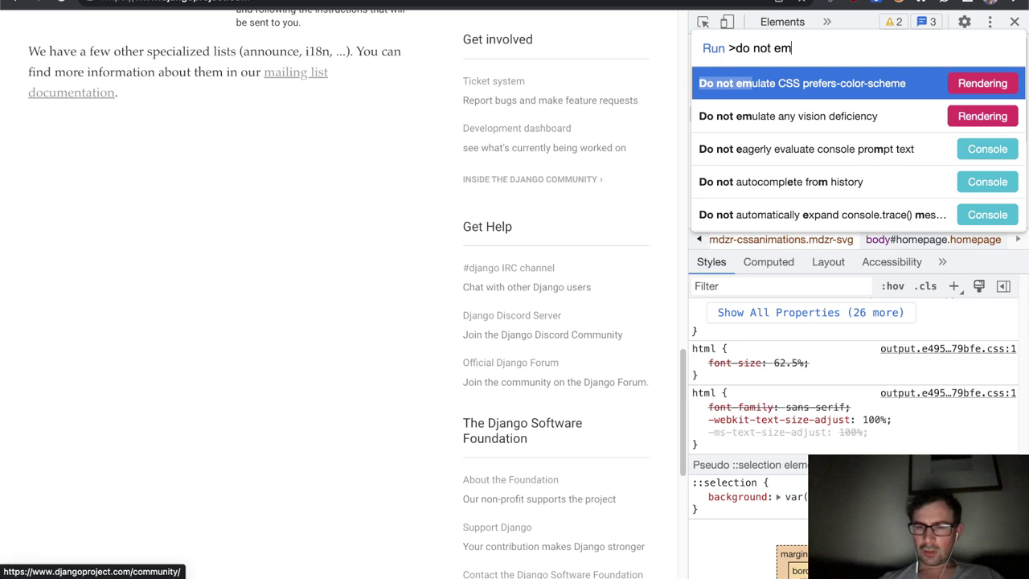
key("Down")
key("Return")
scroll(292, 277, "up", 10)
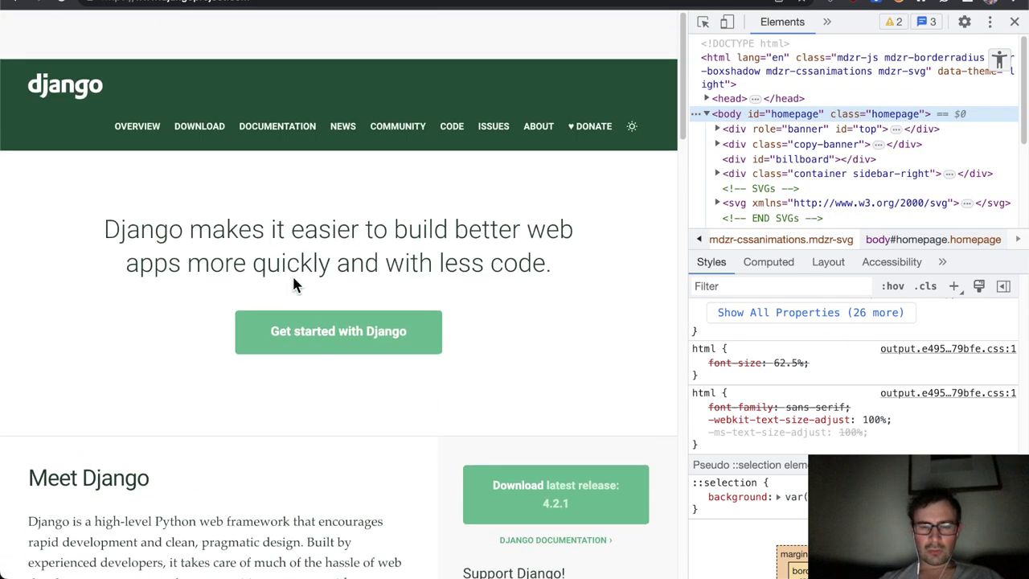
Select the sidebar-right container and emulate the CSS print media type for the page.
left_click(752, 173)
key("super+shift+p")
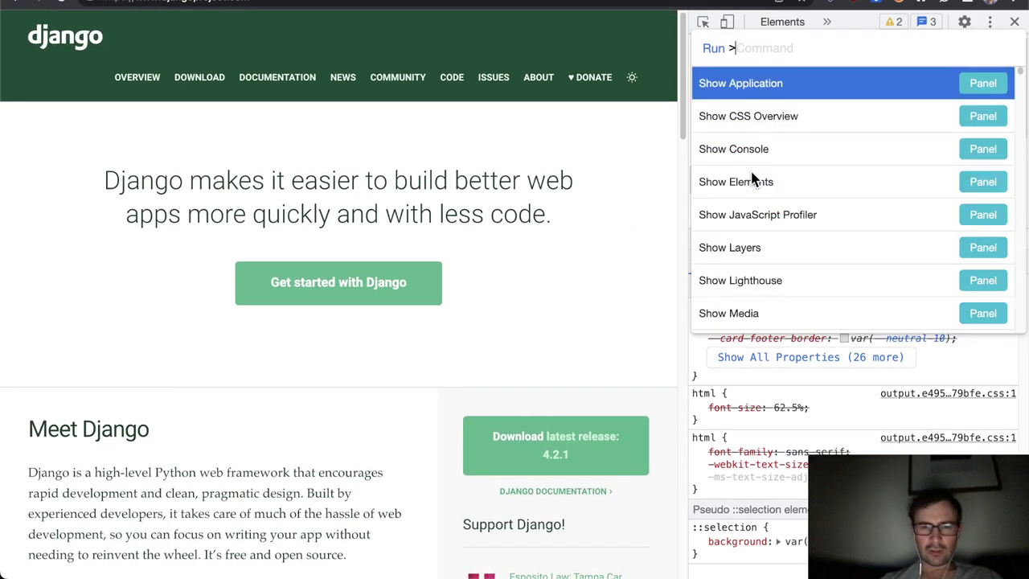
type("print")
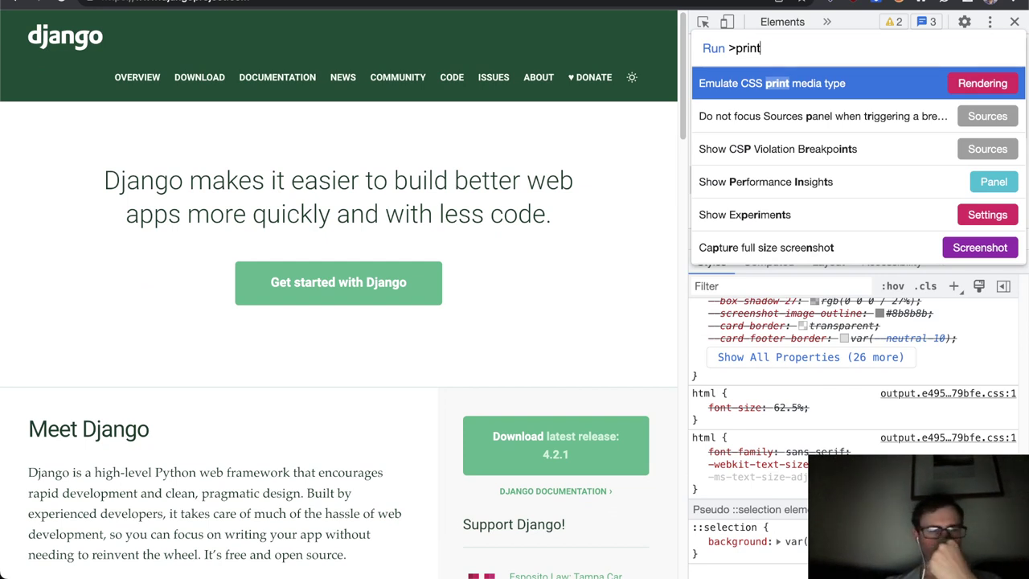
key("Return")
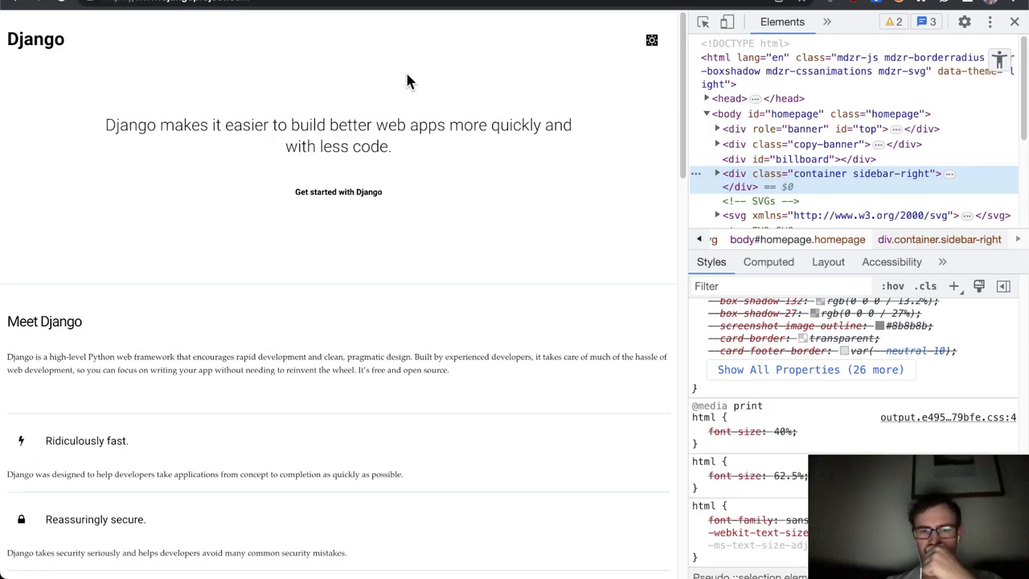
scroll(484, 121, "down", 1)
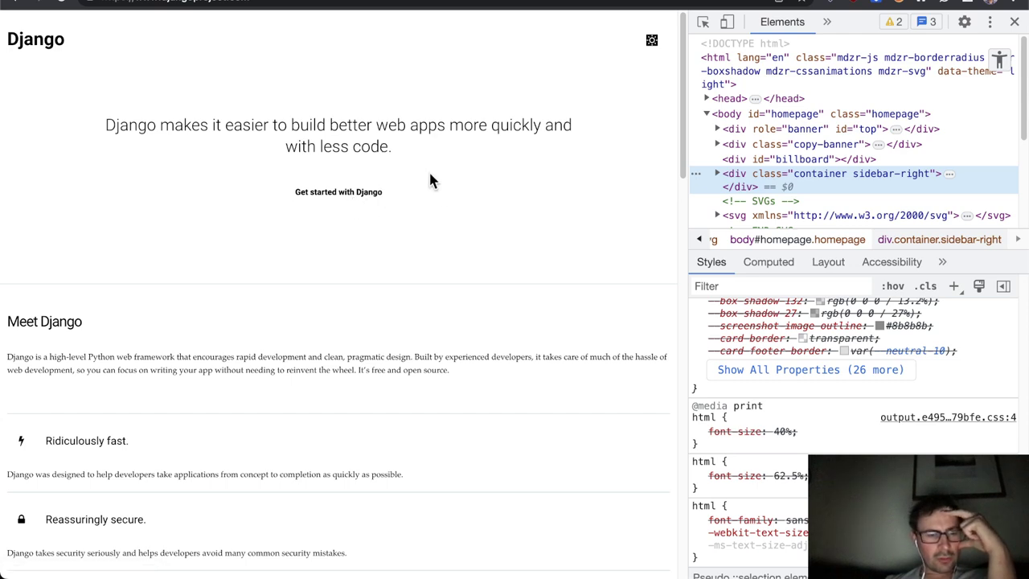
Scroll the print-styled page down to the Stay in the loop section and Learn More footer.
scroll(429, 204, "down", 2)
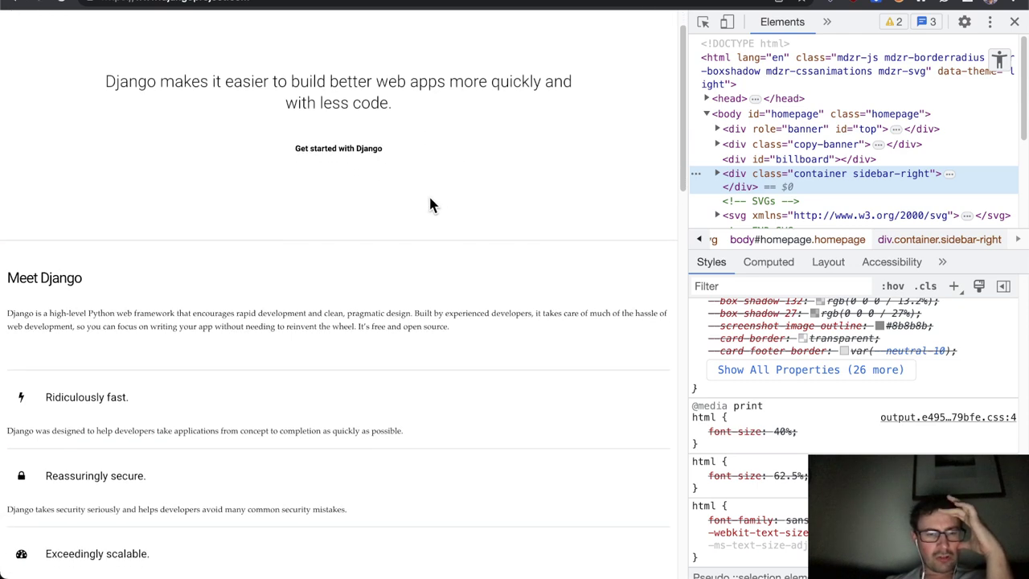
scroll(428, 204, "down", 4)
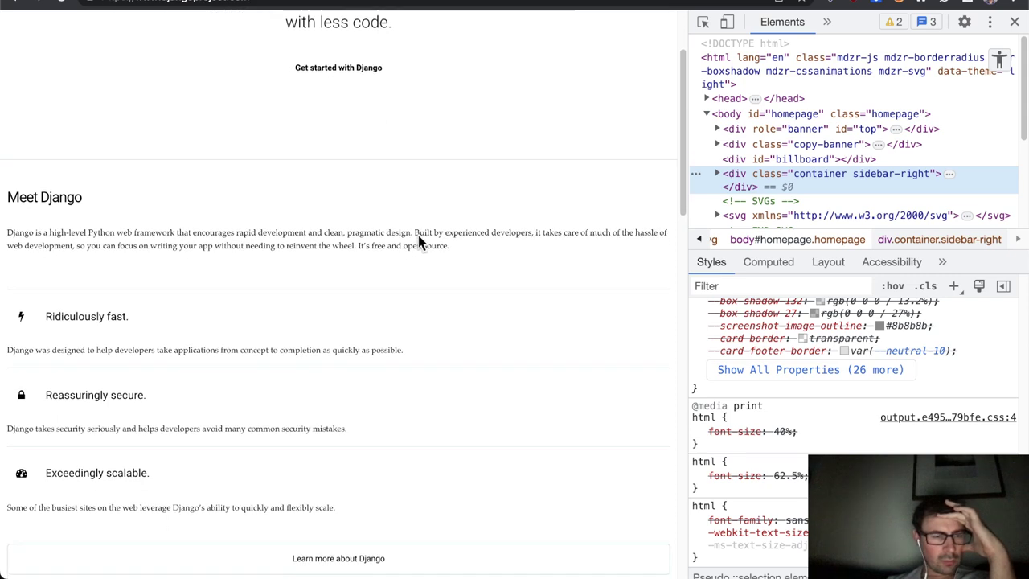
scroll(418, 242, "down", 3)
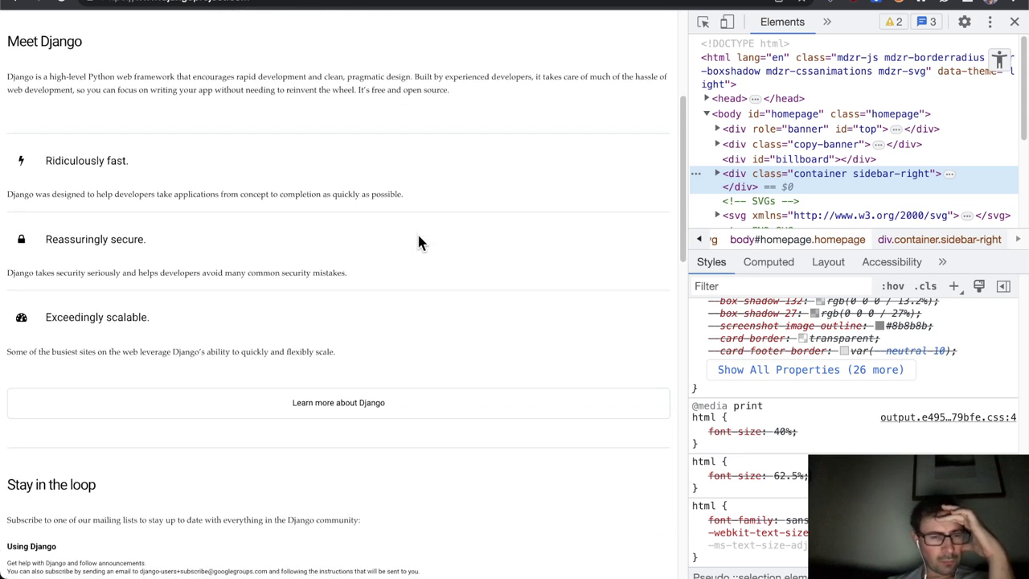
scroll(418, 242, "down", 9)
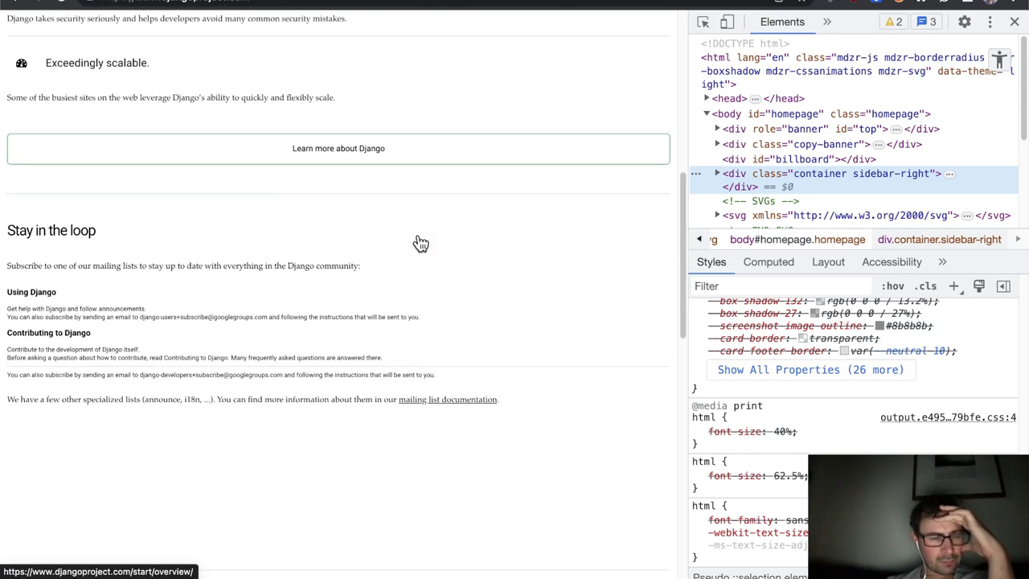
scroll(418, 242, "down", 4)
scroll(418, 242, "down", 1)
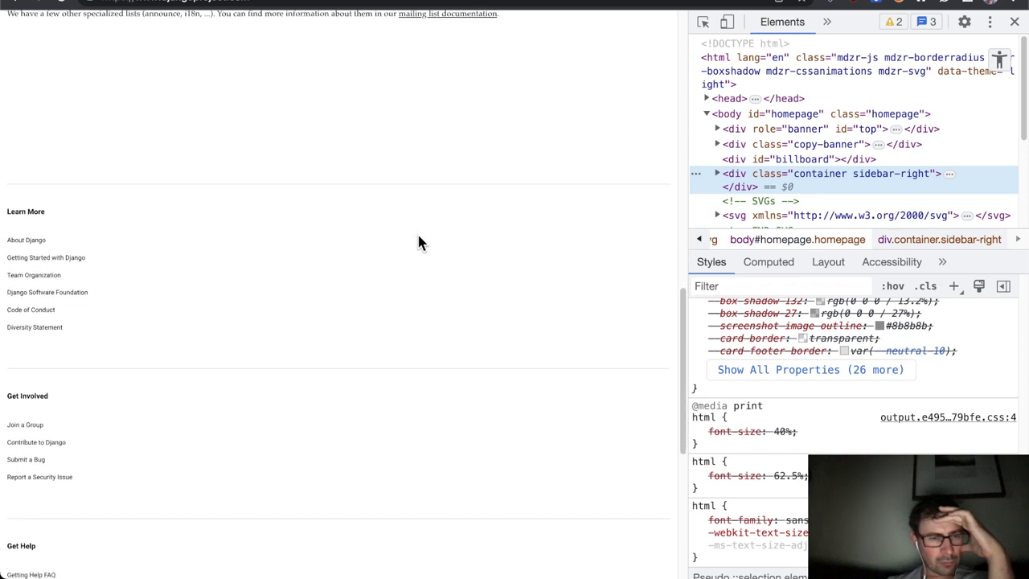
scroll(418, 242, "down", 3)
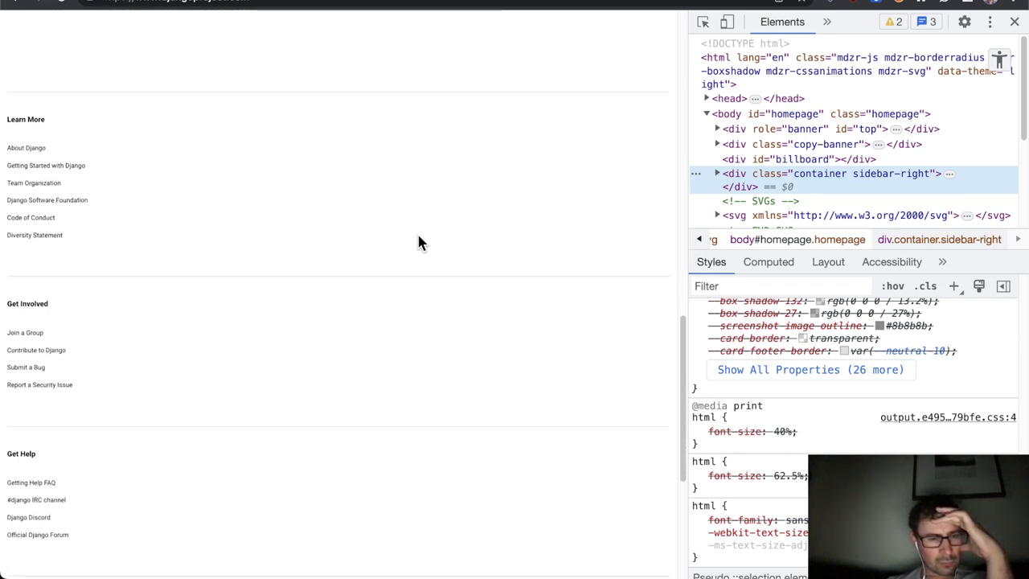
scroll(418, 242, "down", 5)
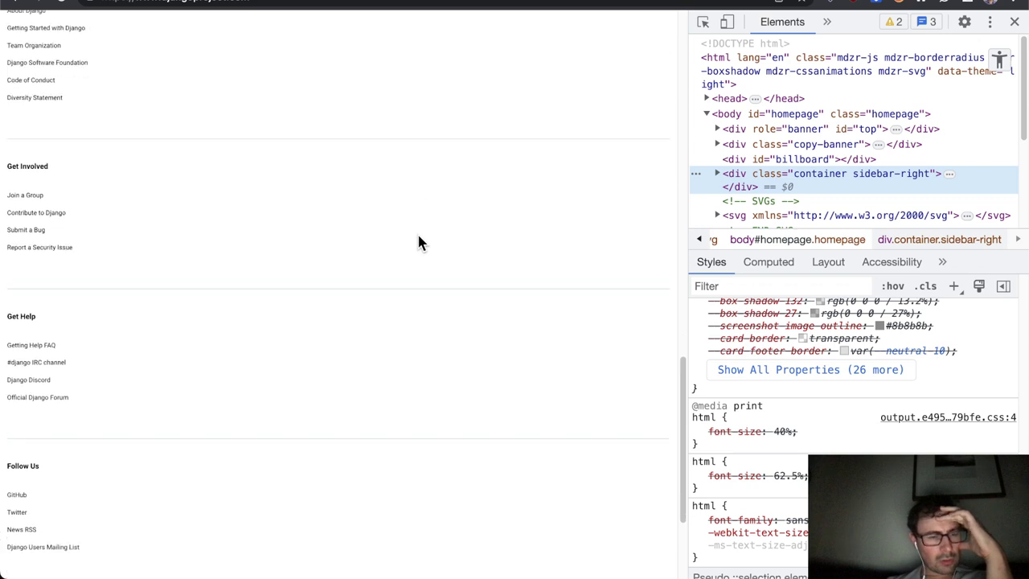
scroll(417, 242, "down", 2)
scroll(417, 242, "up", 13)
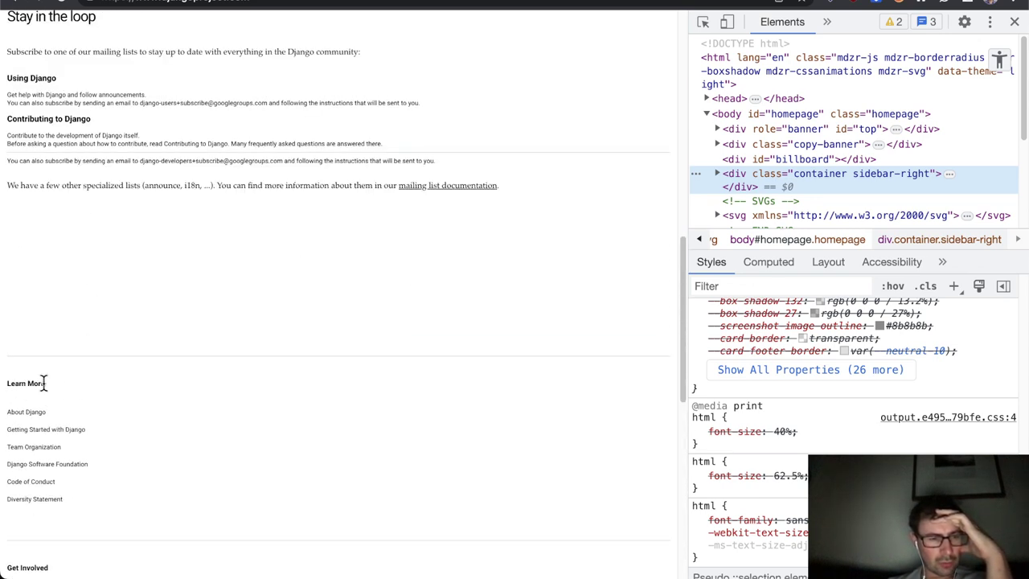
scroll(62, 367, "up", 1)
scroll(61, 367, "down", 2)
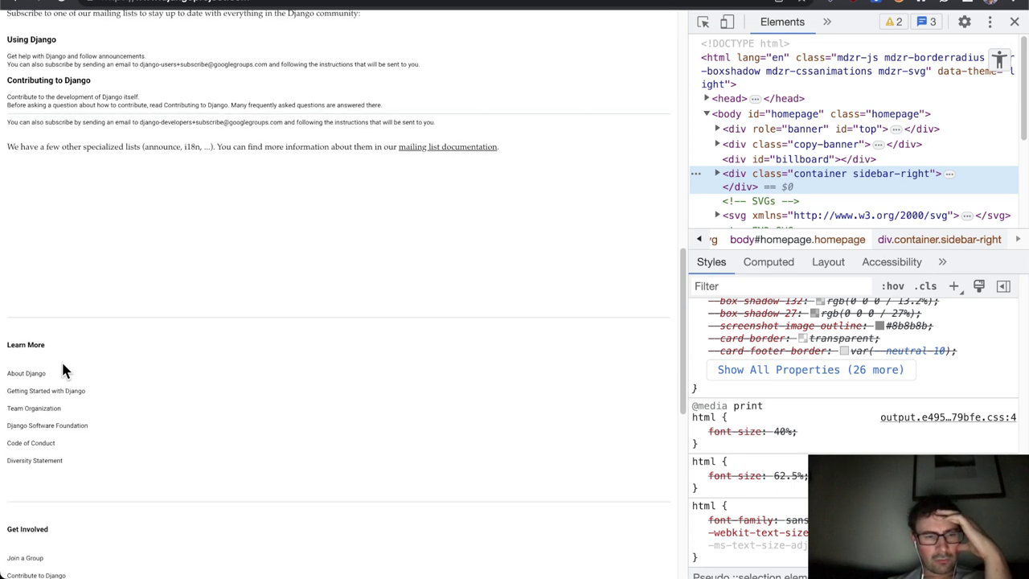
scroll(100, 290, "up", 6)
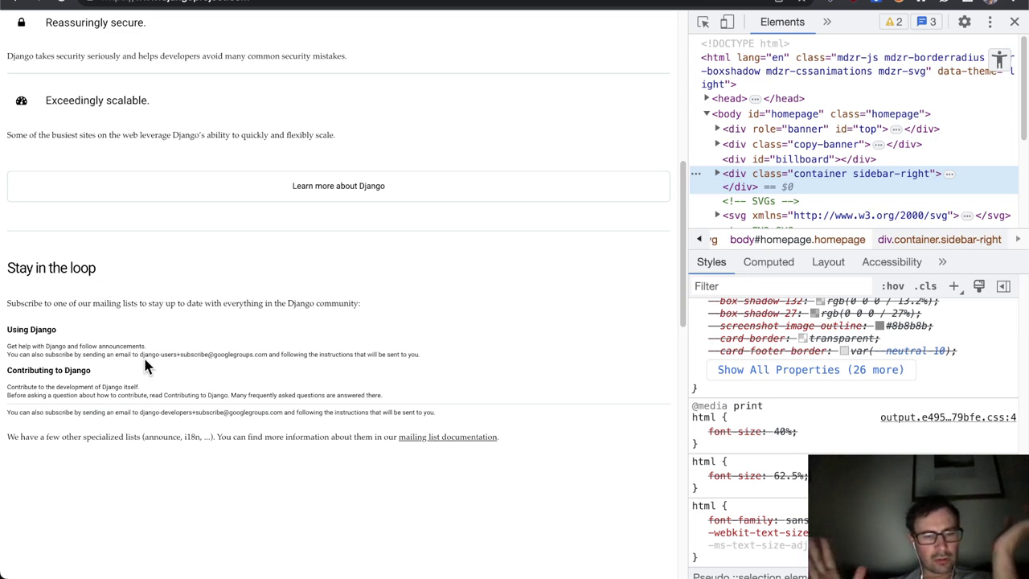
scroll(201, 374, "down", 2)
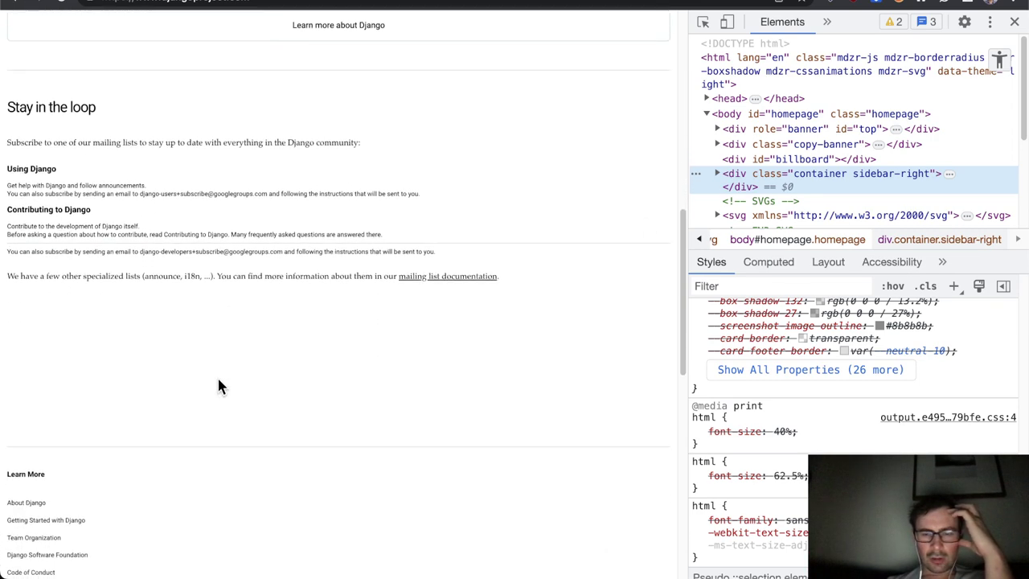
Show all properties in the Styles pane for the selected element.
scroll(759, 171, "down", 1)
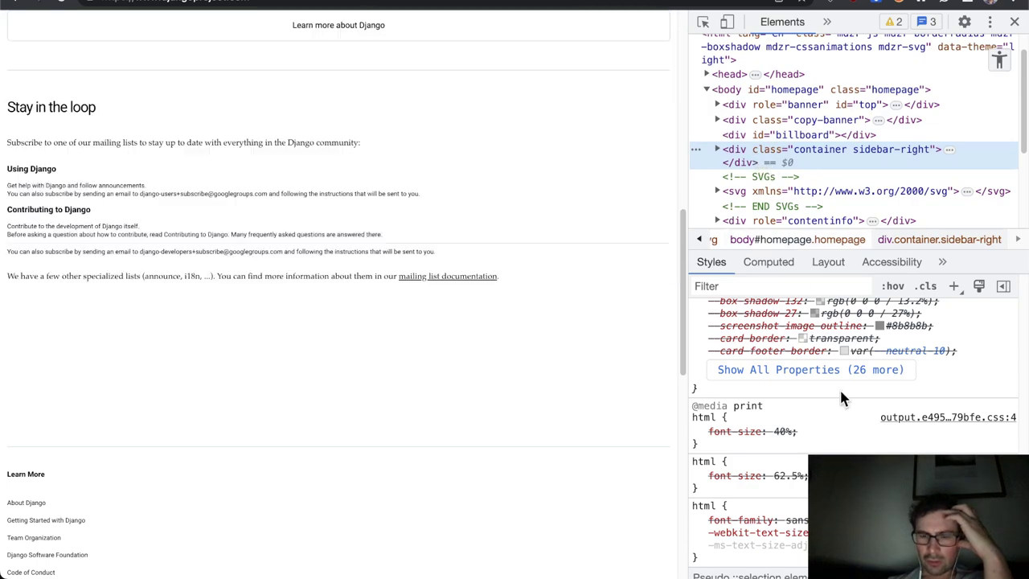
scroll(839, 387, "up", 1)
left_click(839, 388)
scroll(841, 390, "down", 3)
scroll(843, 394, "up", 5)
scroll(839, 392, "down", 15)
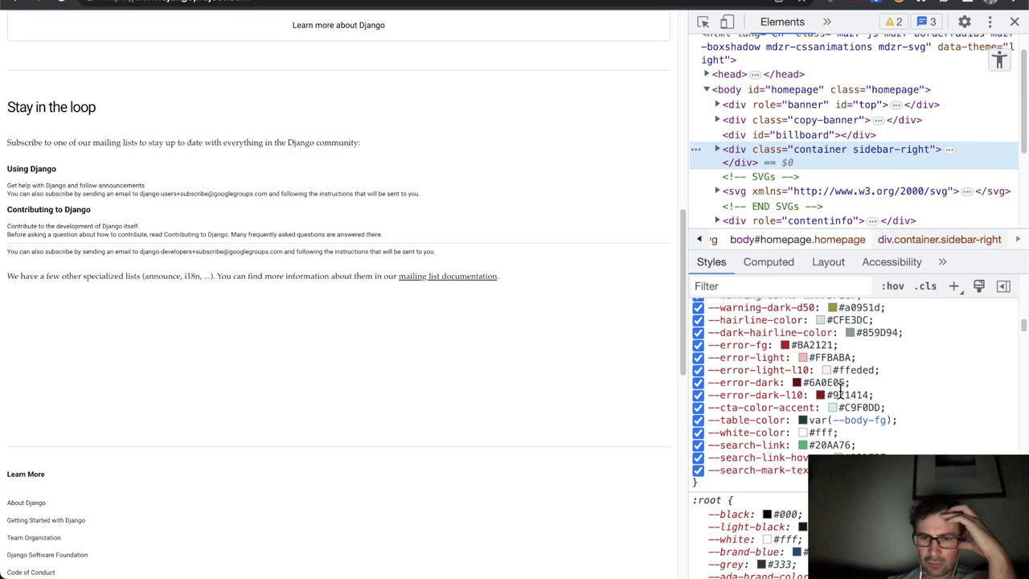
scroll(840, 391, "up", 3)
scroll(839, 391, "up", 1)
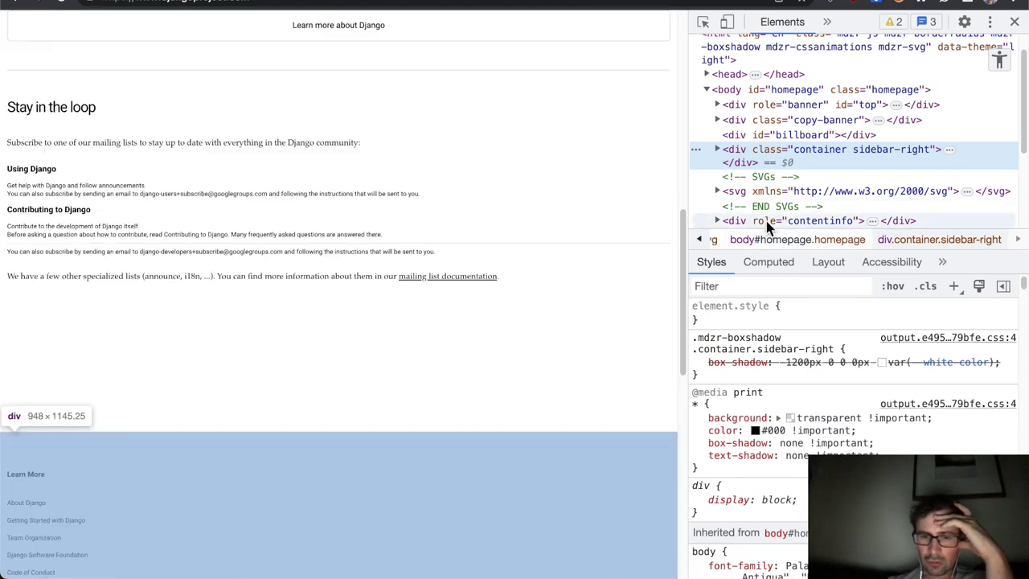
Expand div.container sidebar-right and select its role="complementary" child to reveal the print display: none rule.
left_click(756, 193)
left_click(736, 151)
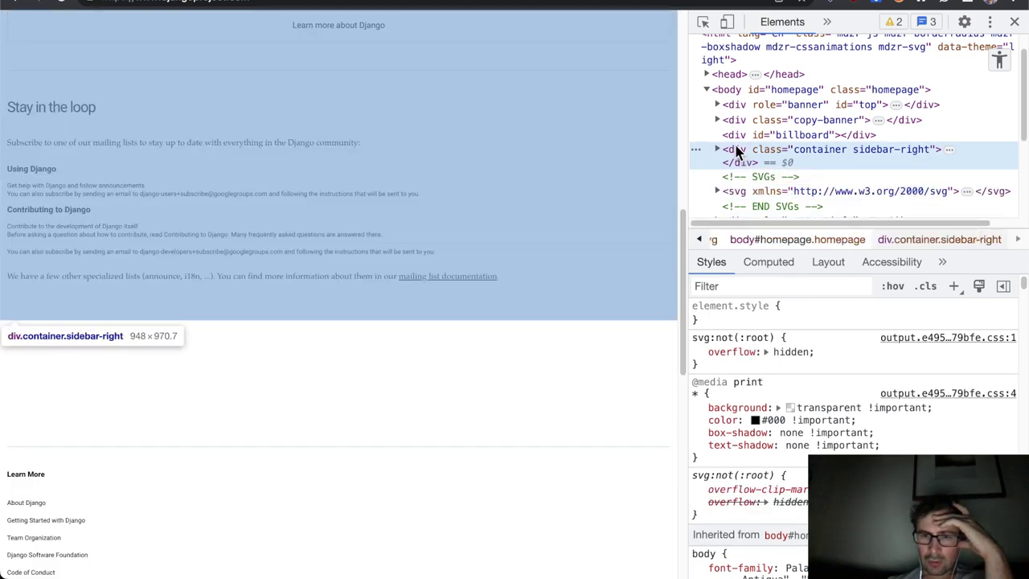
left_click(718, 150)
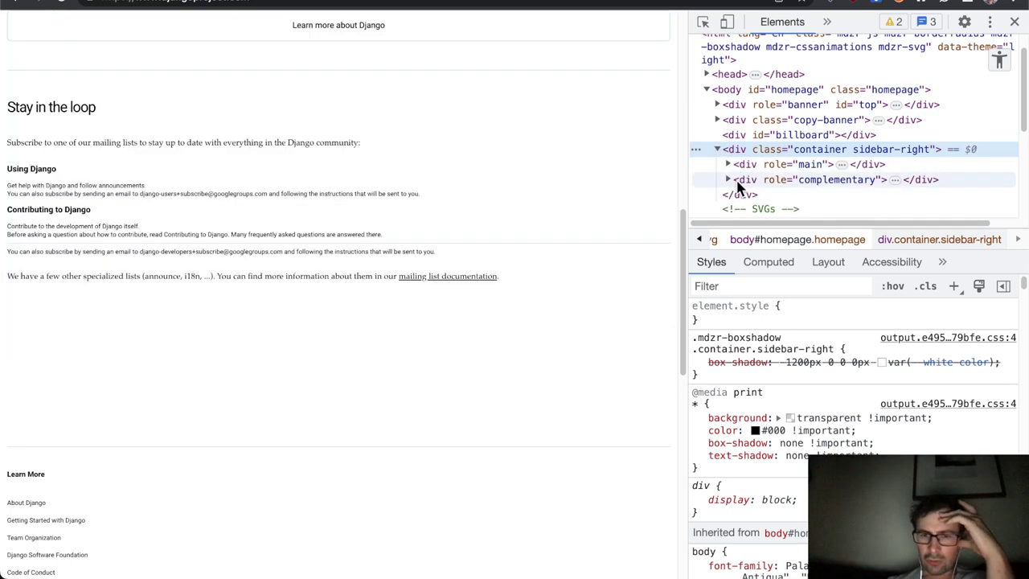
left_click(740, 180)
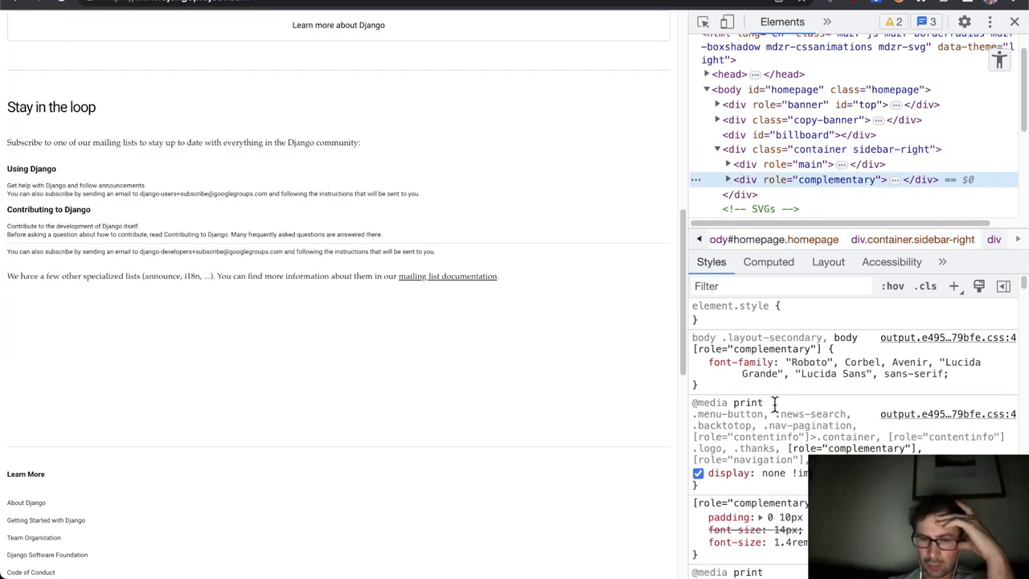
left_click(697, 475)
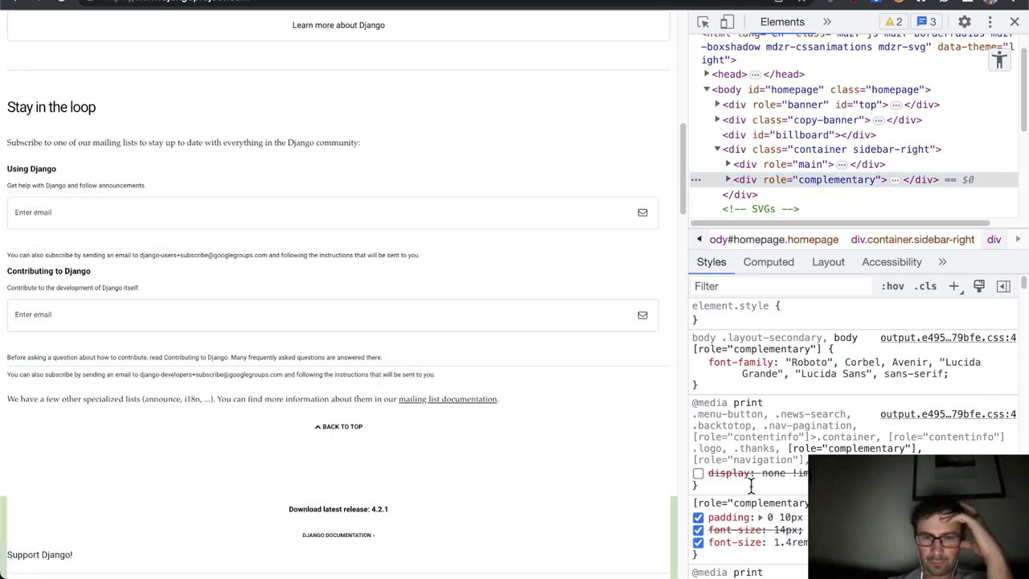
left_click(699, 474)
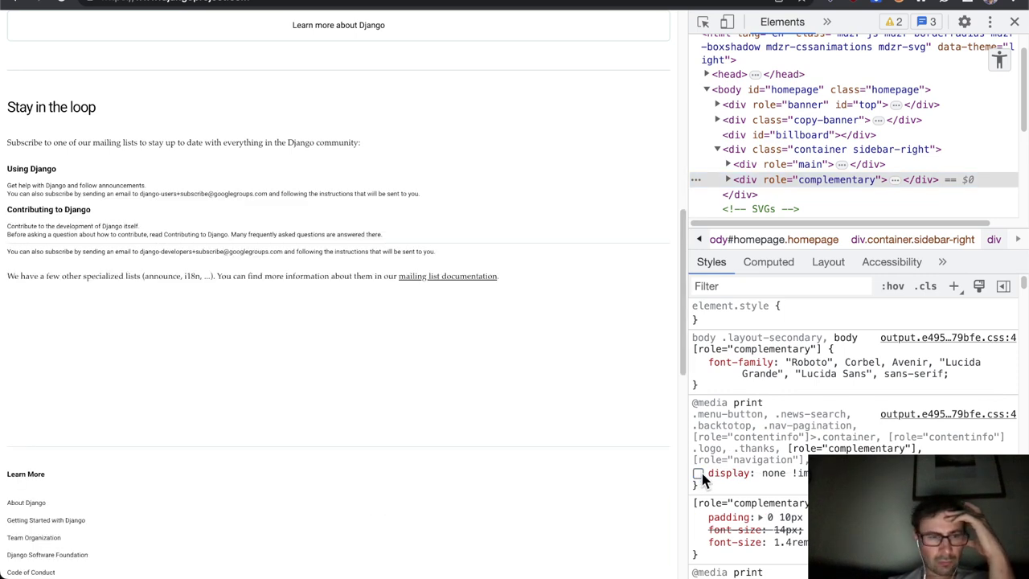
left_click(698, 474)
left_click(698, 474)
left_click(699, 475)
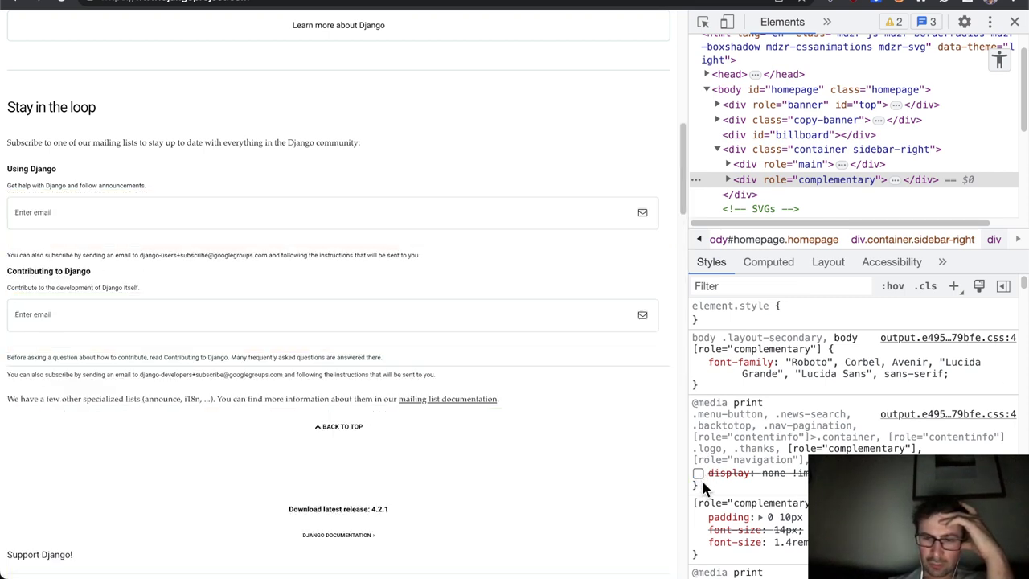
left_click(698, 474)
left_click(699, 474)
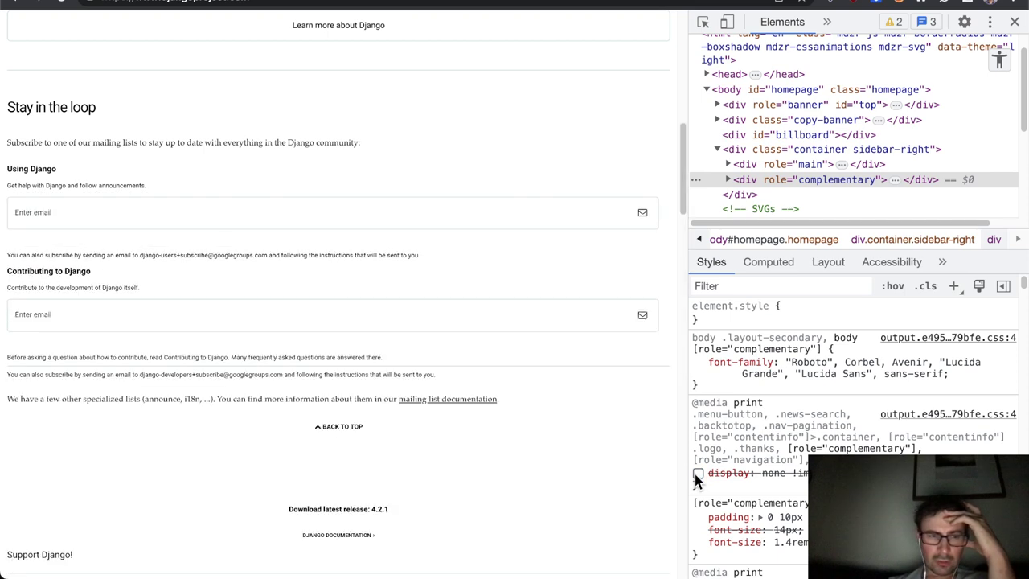
left_click(699, 474)
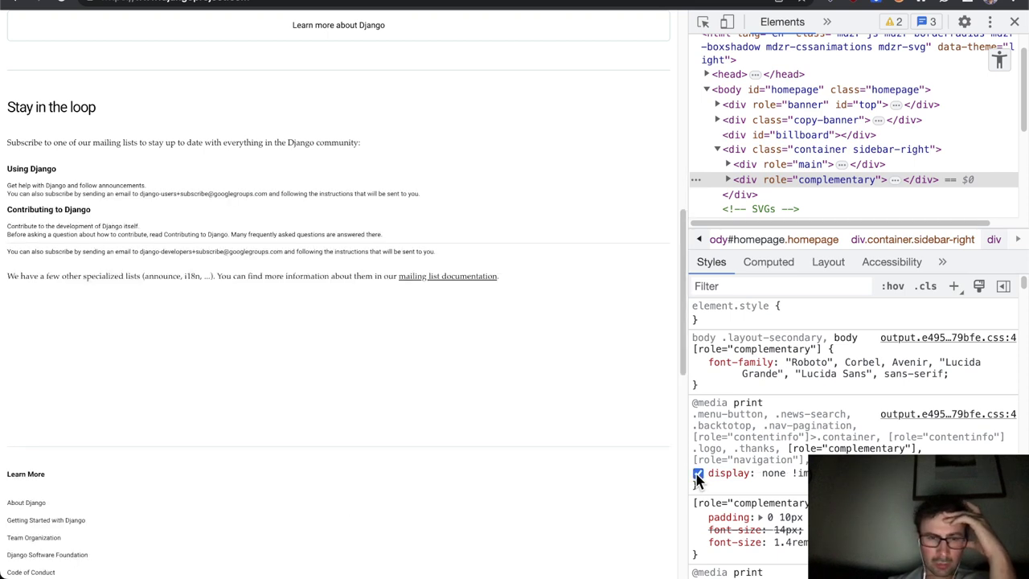
left_click(699, 475)
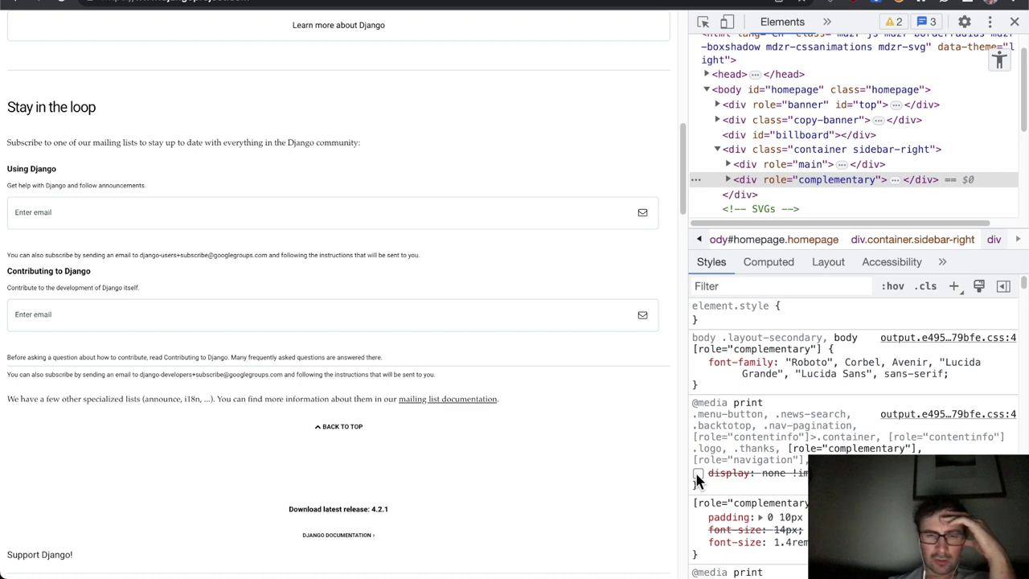
left_click(698, 475)
left_click(699, 474)
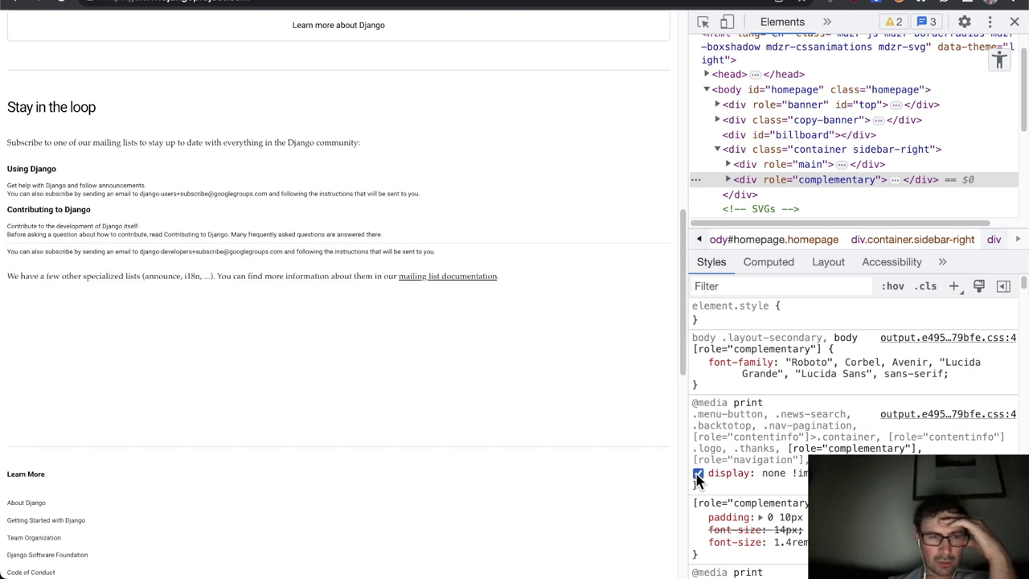
left_click(699, 475)
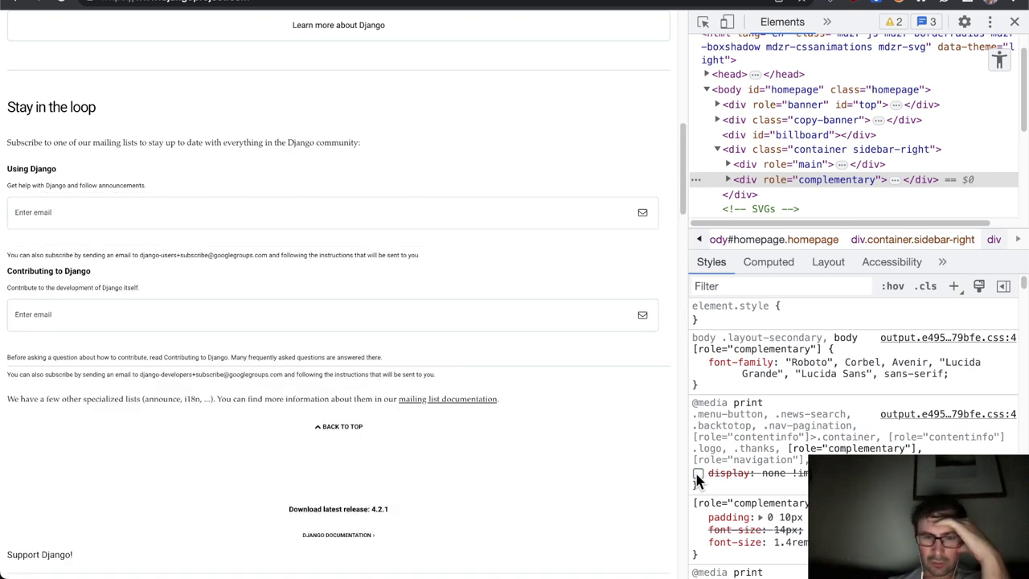
left_click(698, 474)
left_click(699, 474)
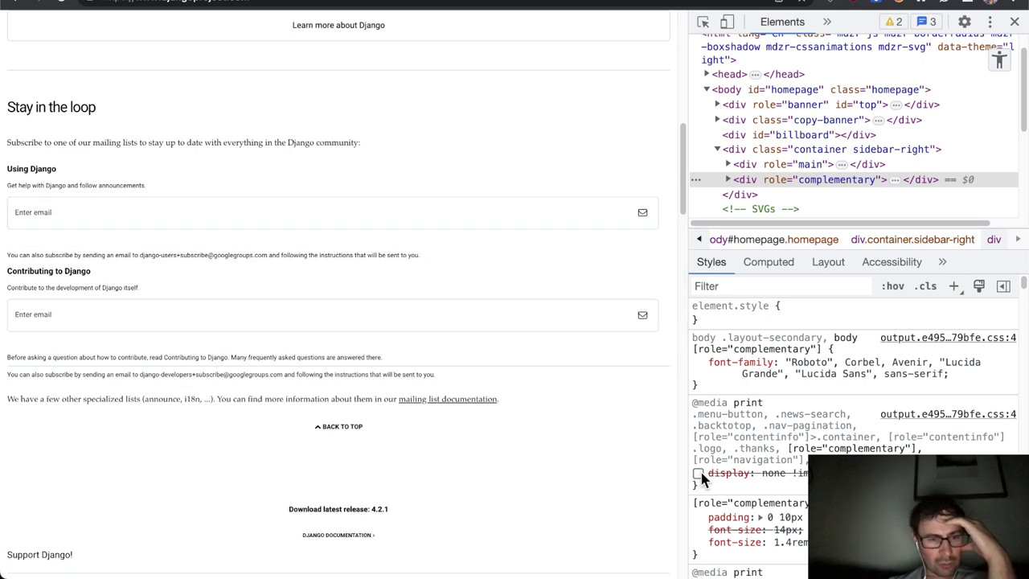
Scroll through Support Django, Latest news and New to Django?, then back to the hero headline.
scroll(475, 309, "down", 4)
scroll(475, 309, "down", 3)
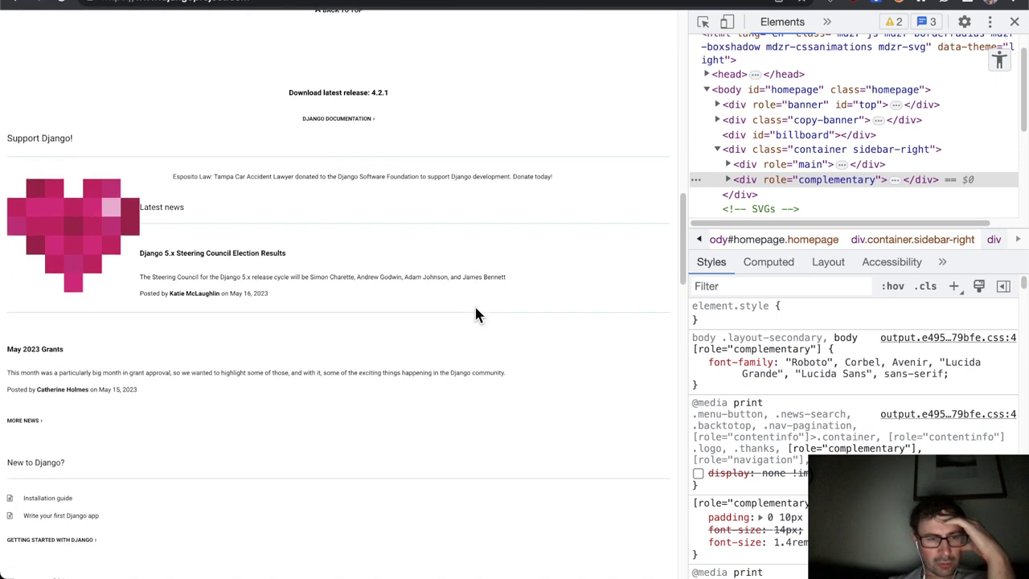
scroll(475, 314, "down", 1)
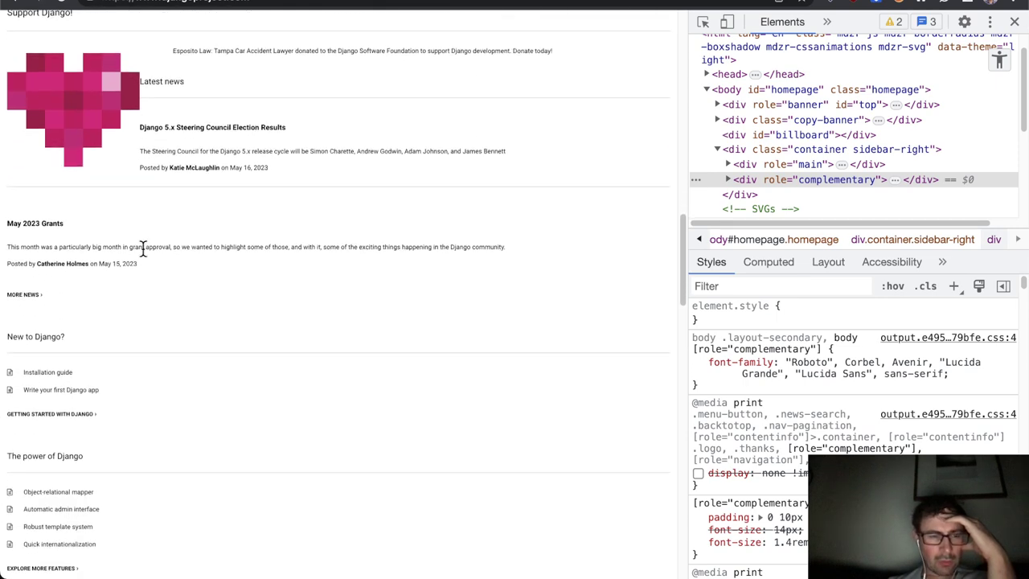
scroll(138, 256, "down", 3)
scroll(138, 256, "down", 3)
scroll(138, 255, "up", 9)
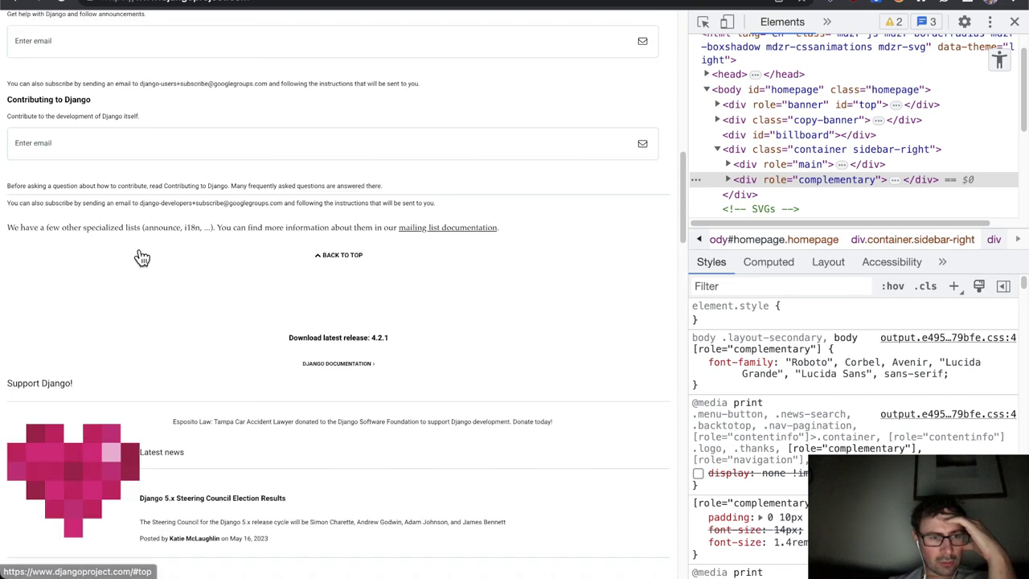
scroll(139, 256, "down", 2)
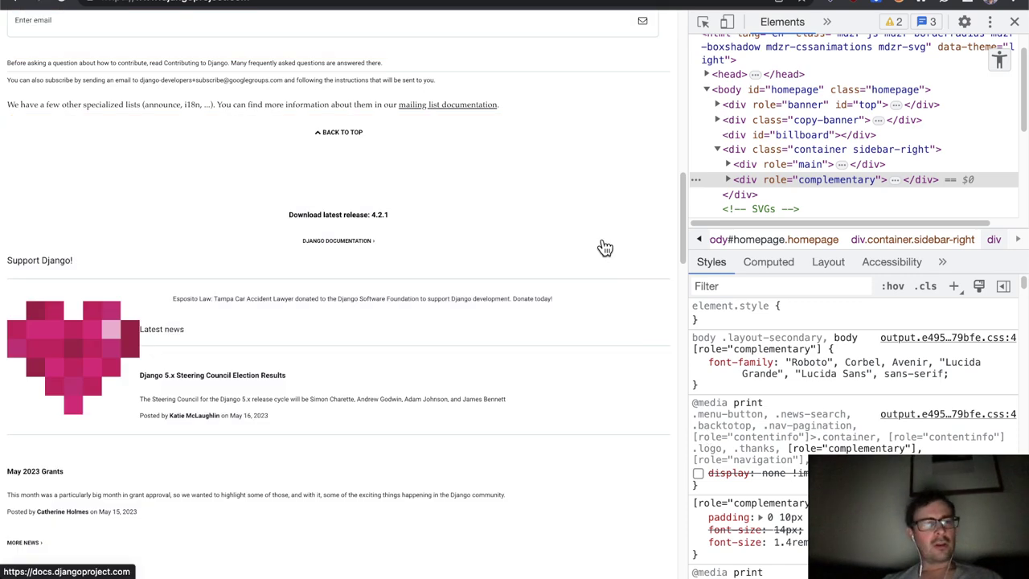
scroll(605, 246, "up", 20)
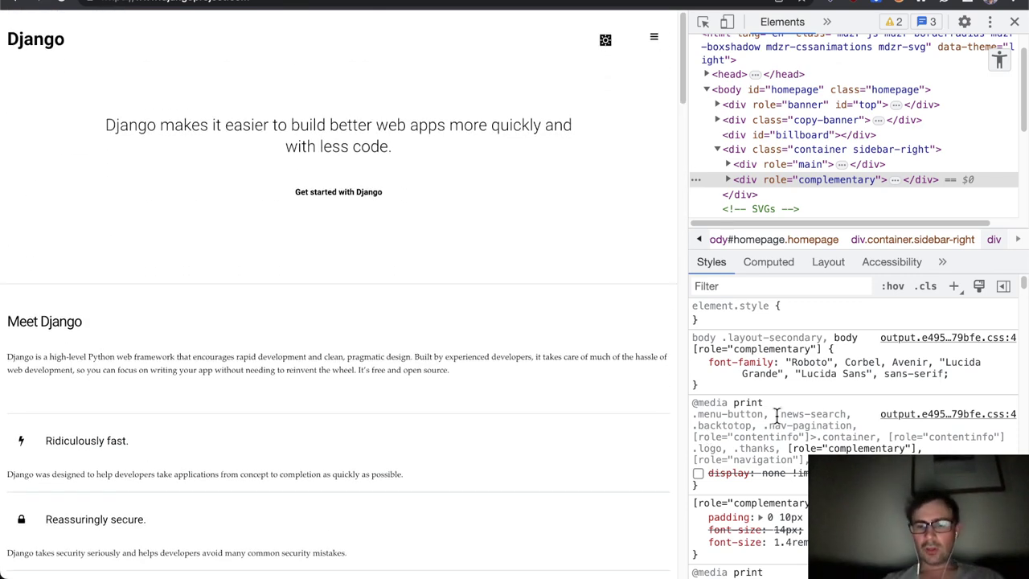
left_click(698, 474)
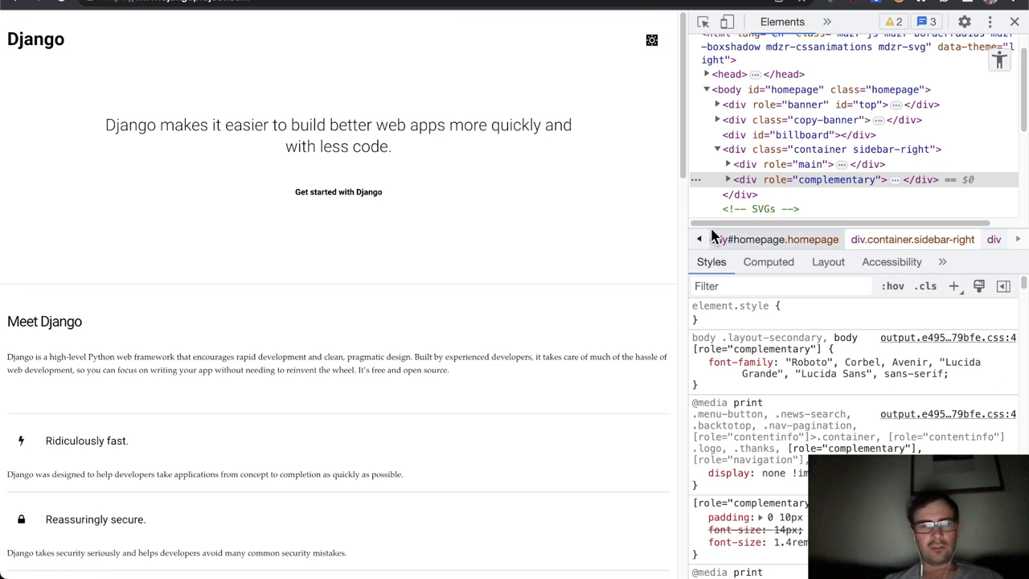